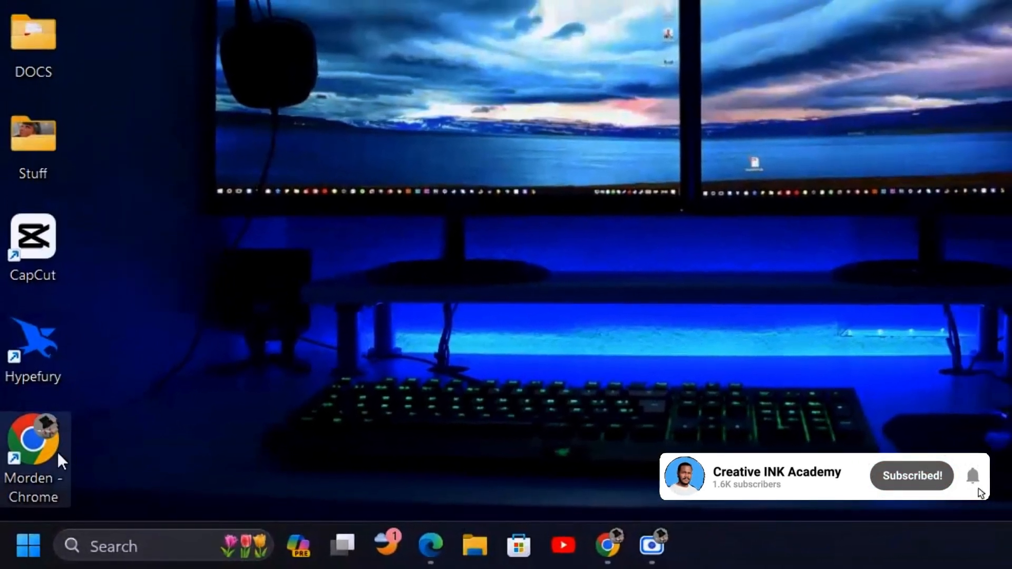
Launch Google Chrome and maximize its window.
mouse_move(439, 561)
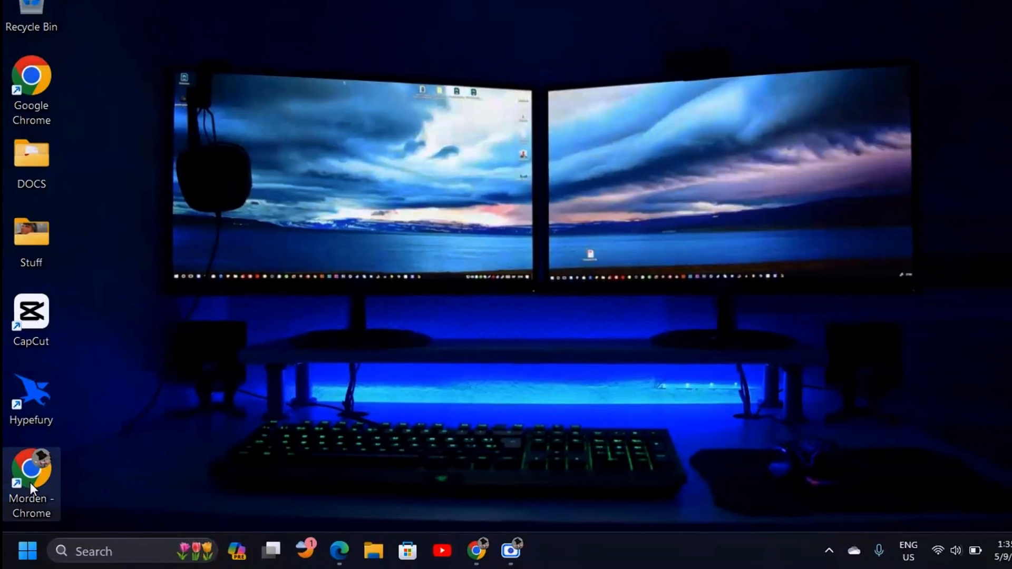
double_click(30, 482)
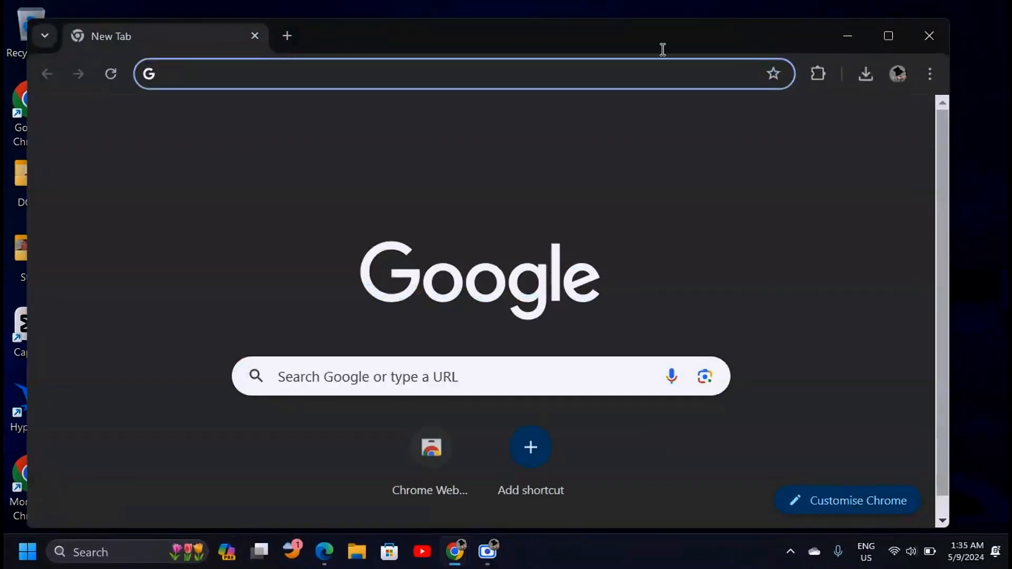
click(887, 35)
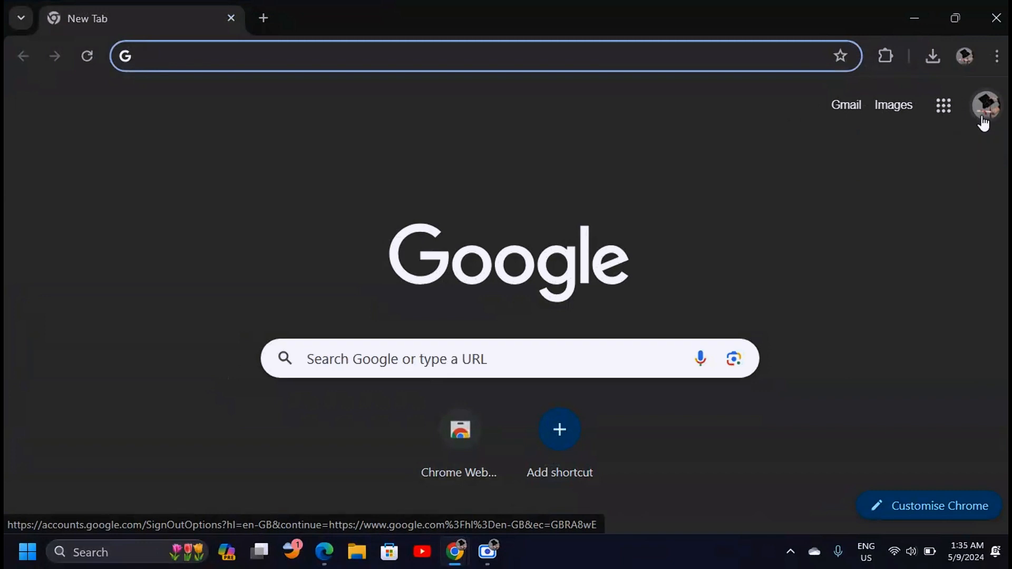
Add a Google account from the avatar menu, entering its email and pasted password to sign in.
click(984, 121)
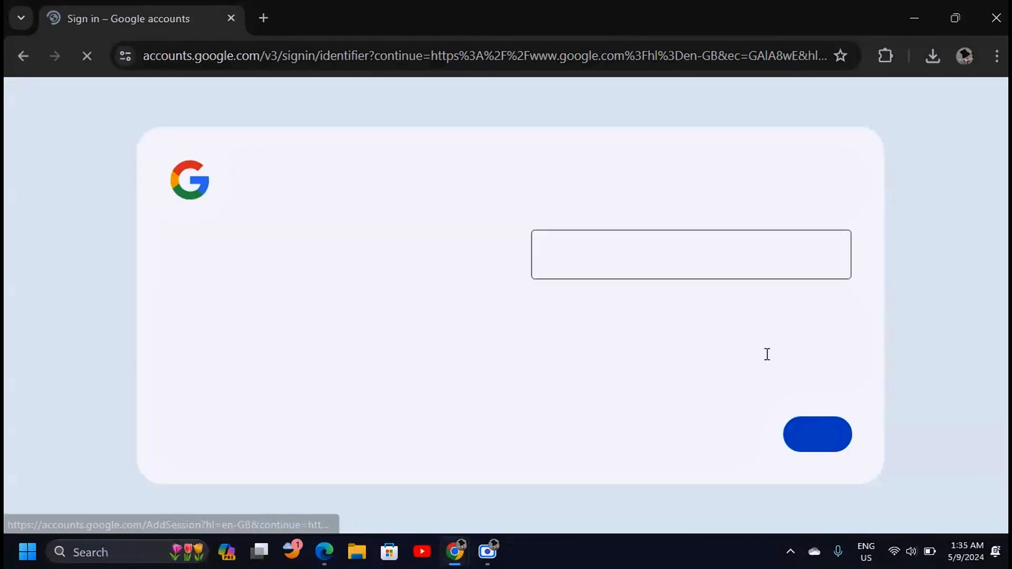
click(641, 260)
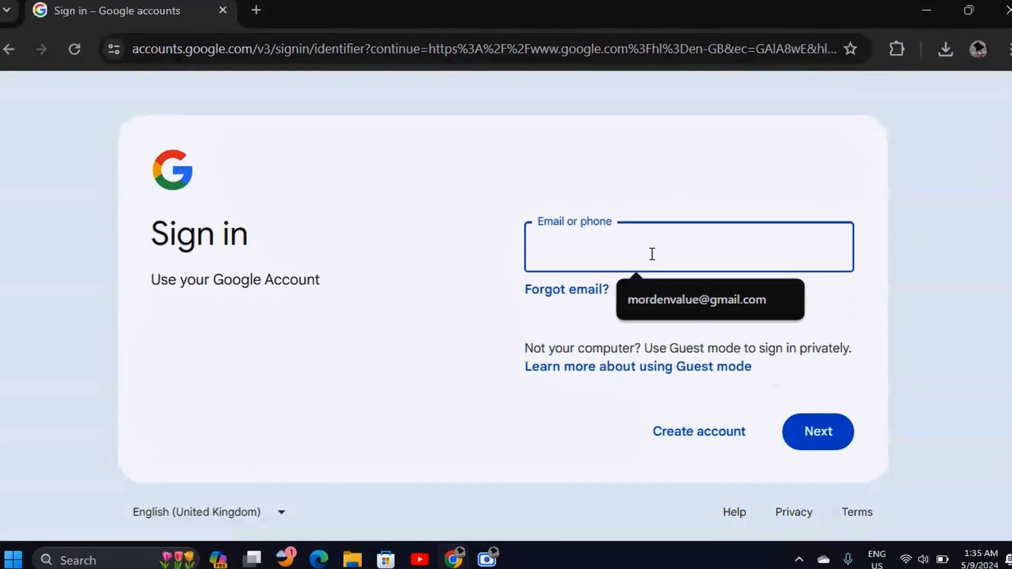
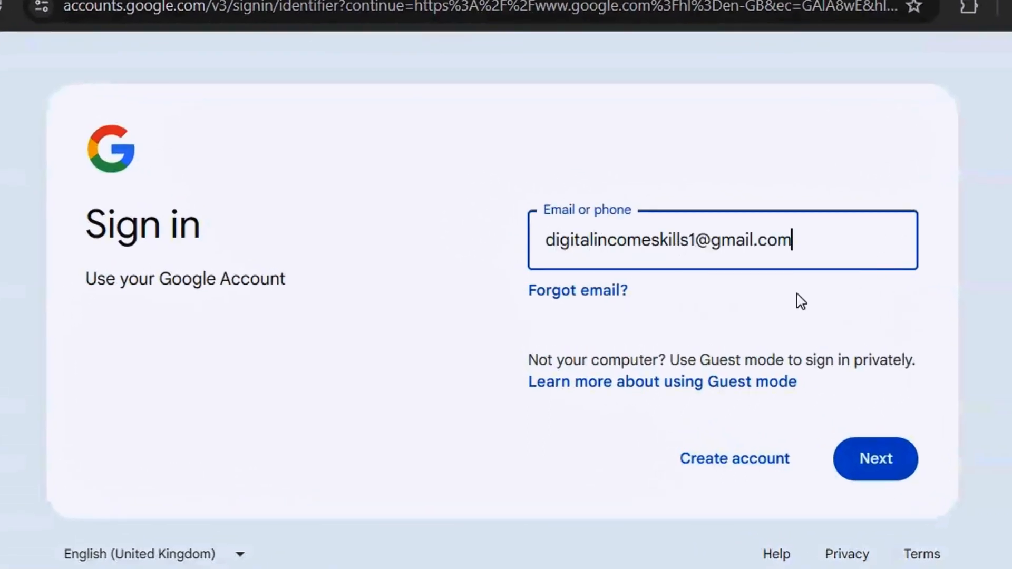
click(875, 469)
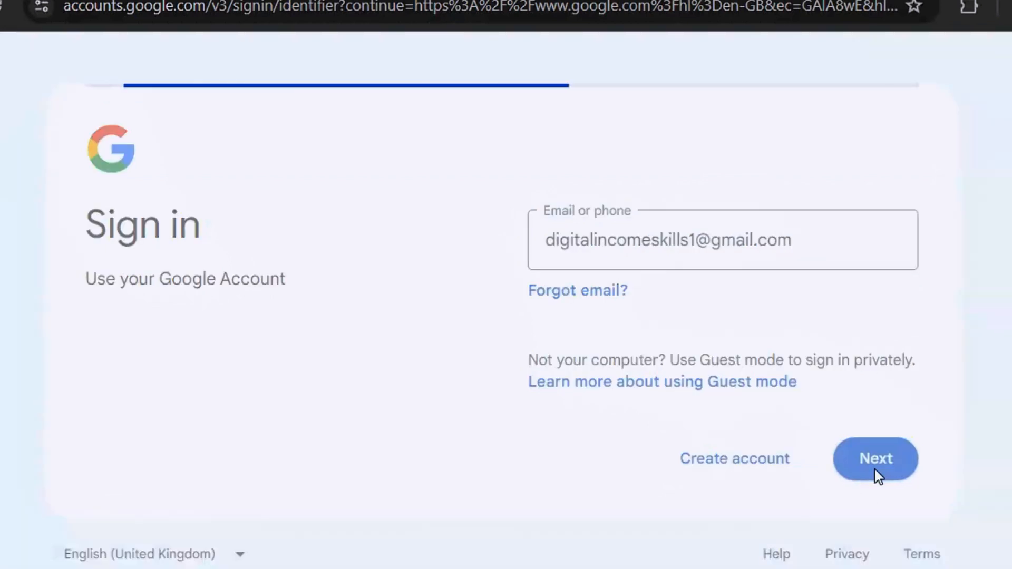
key(ctrl+v)
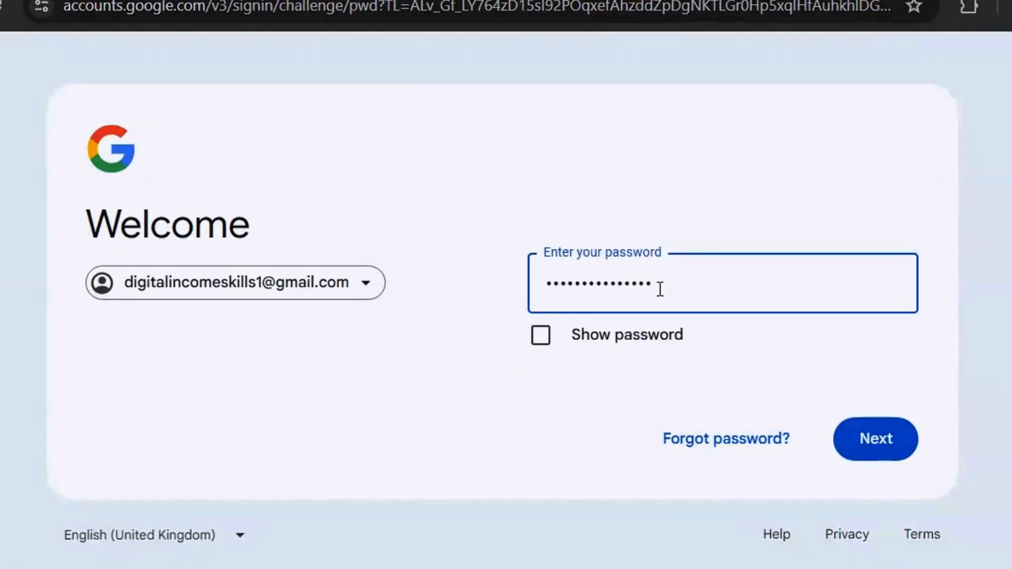
click(904, 458)
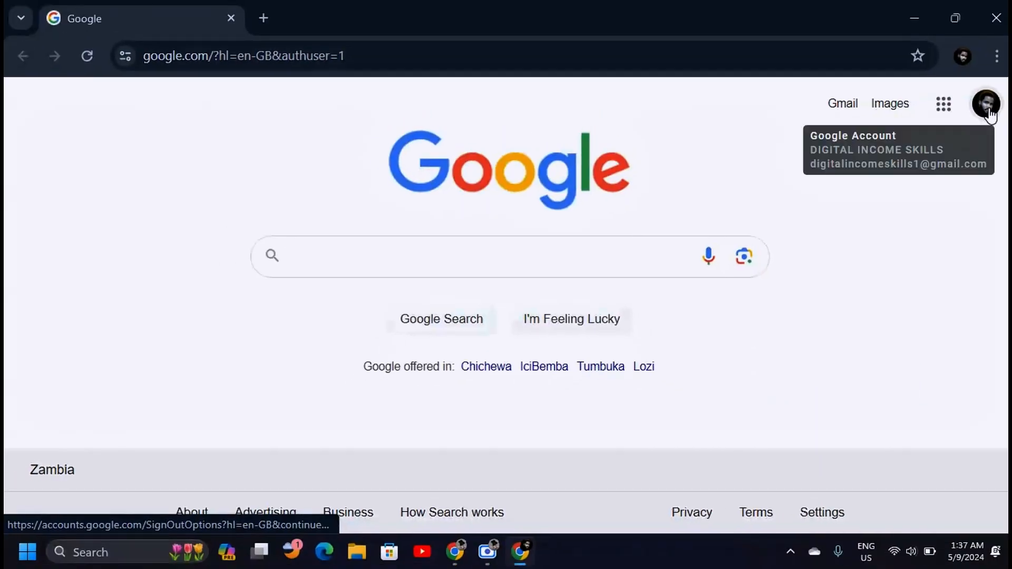
Launch Google Forms from the Google apps grid.
click(943, 105)
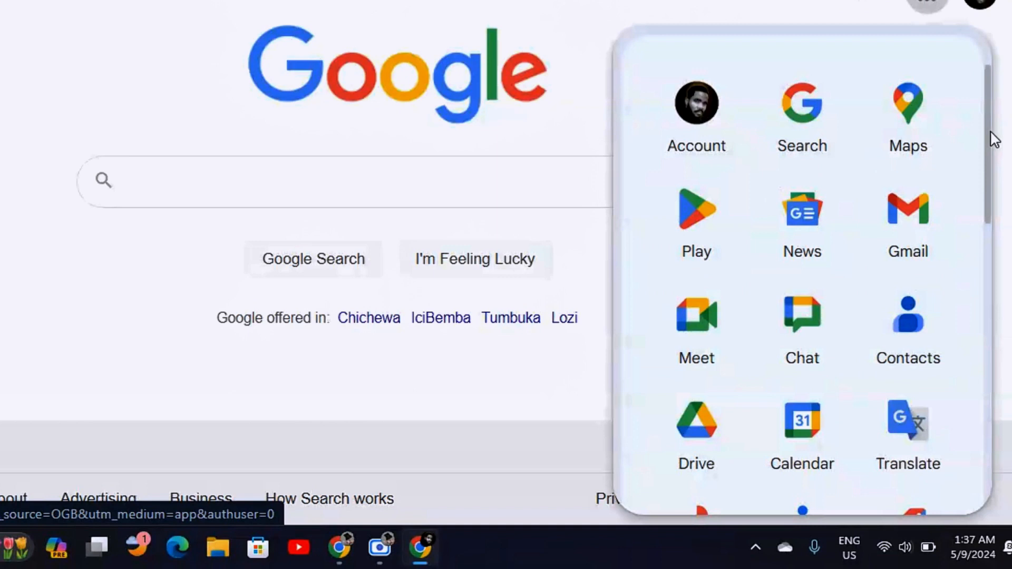
drag(990, 132, 965, 384)
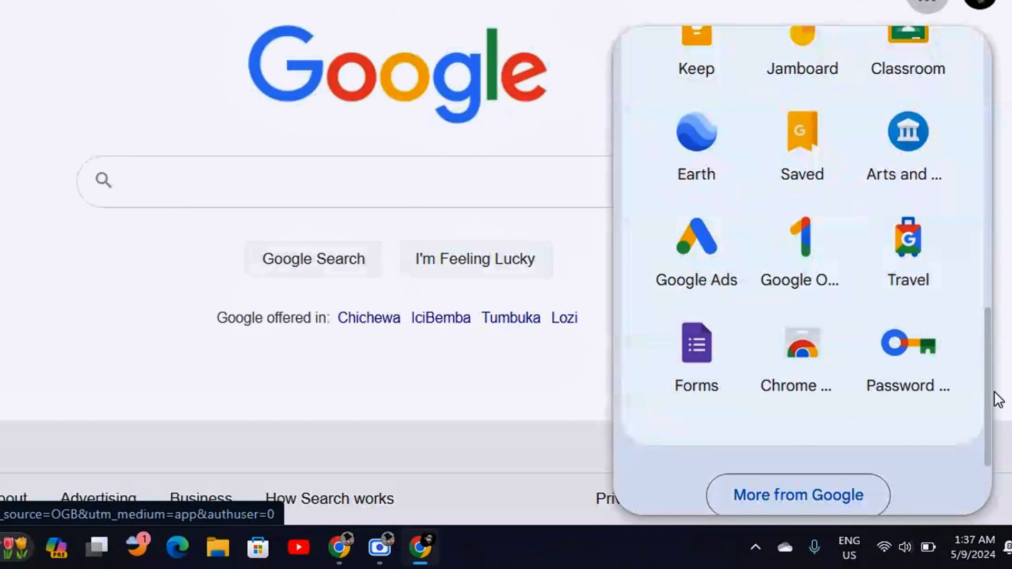
drag(986, 390, 984, 459)
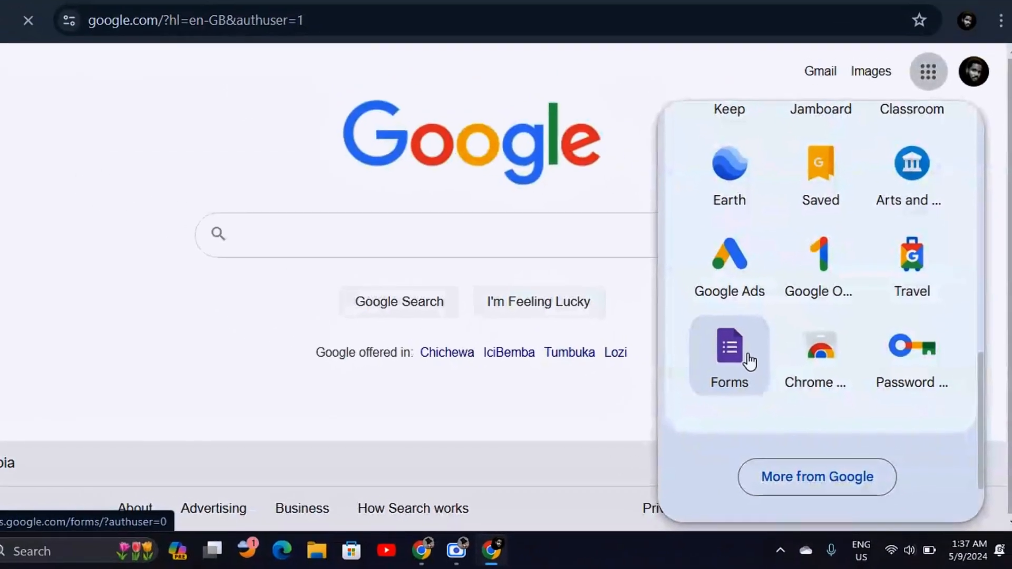
click(748, 359)
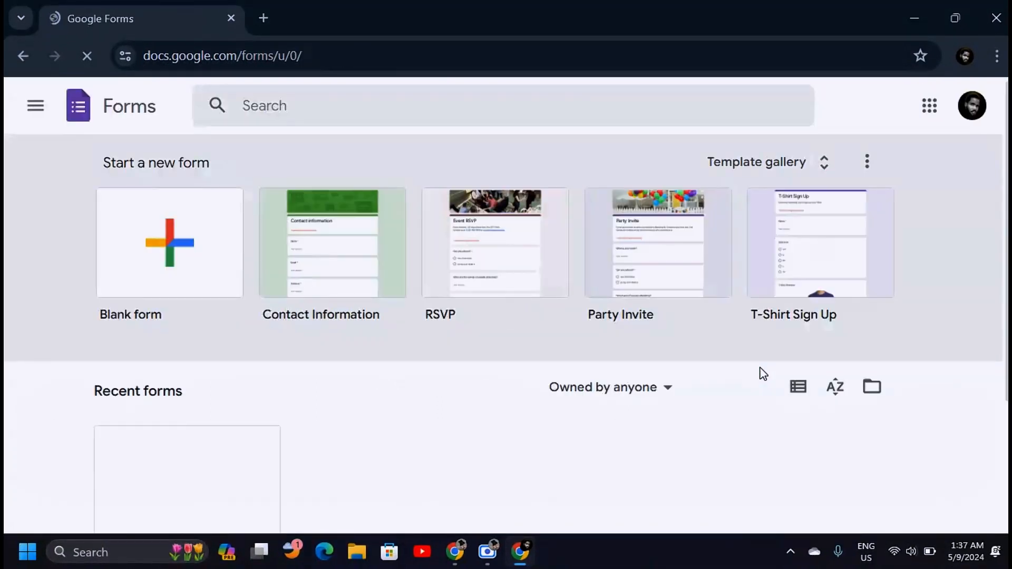
Load forms.google.com in a new tab and close the duplicate Forms tab.
key(ctrl+t)
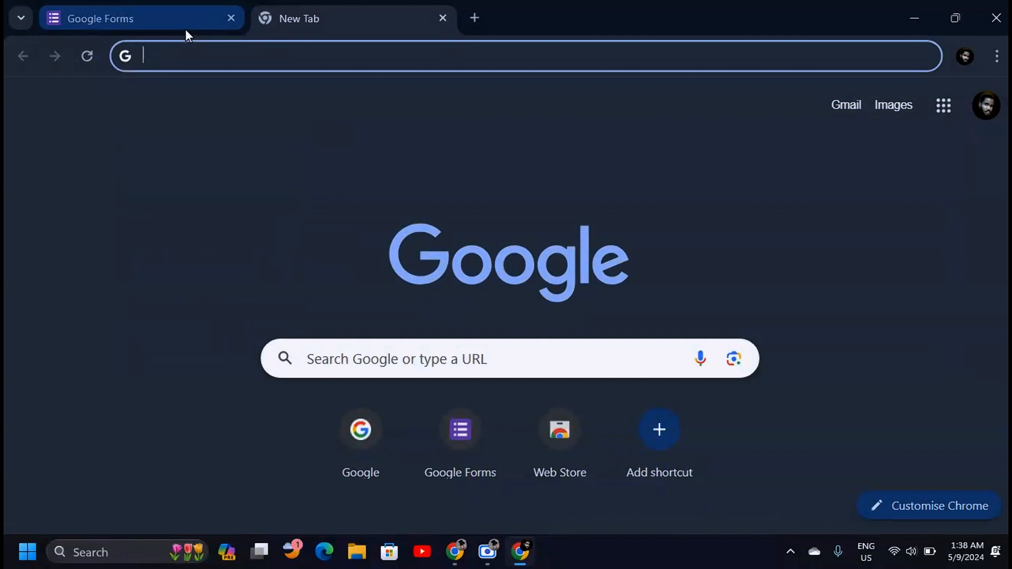
text(forms.google.com)
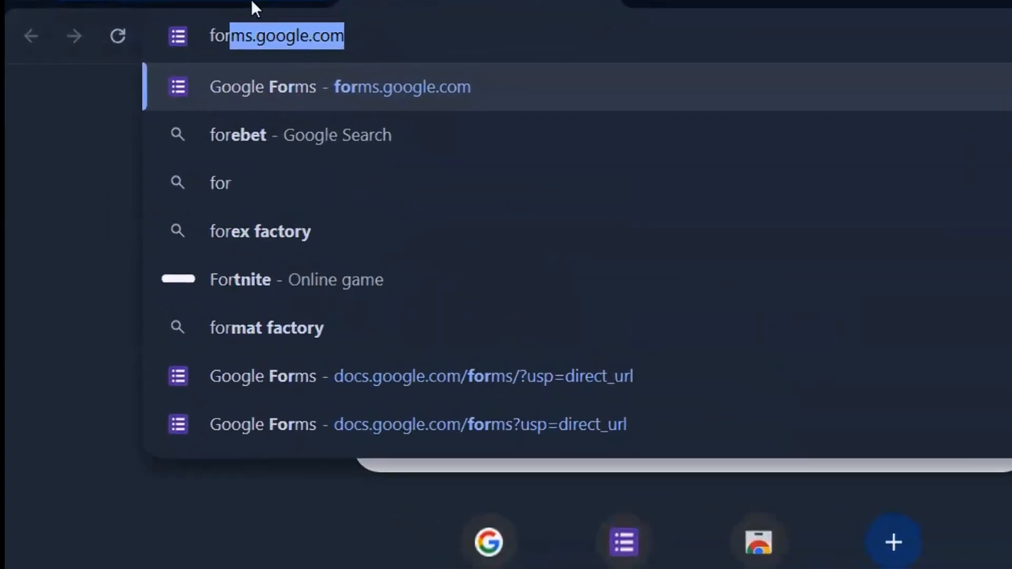
key(Right)
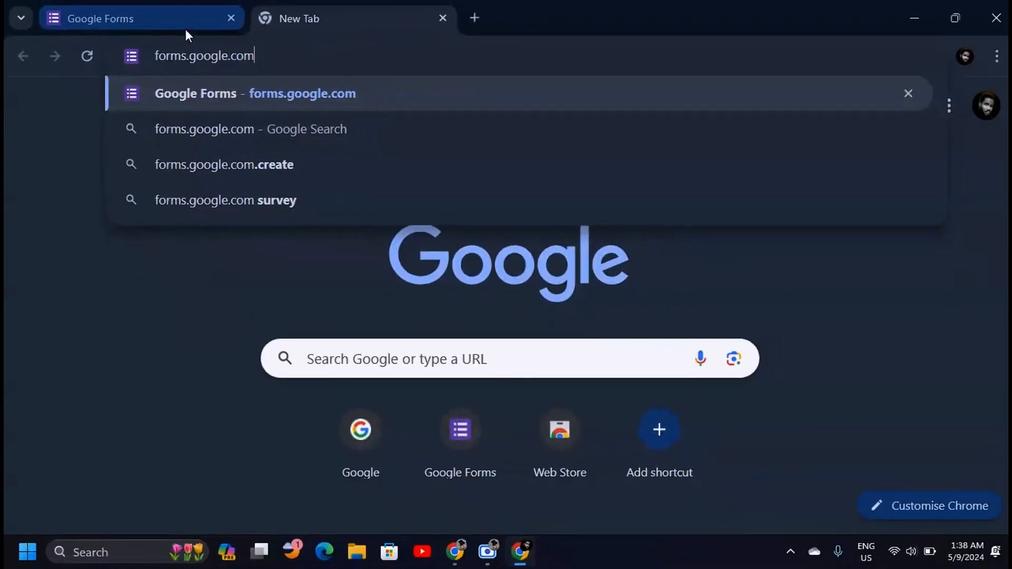
key(Return)
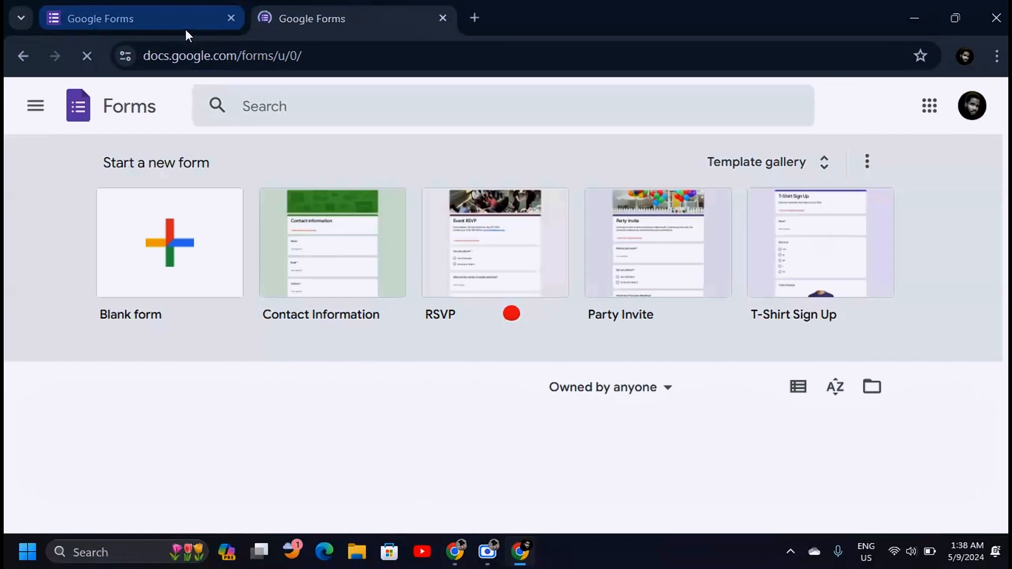
click(443, 18)
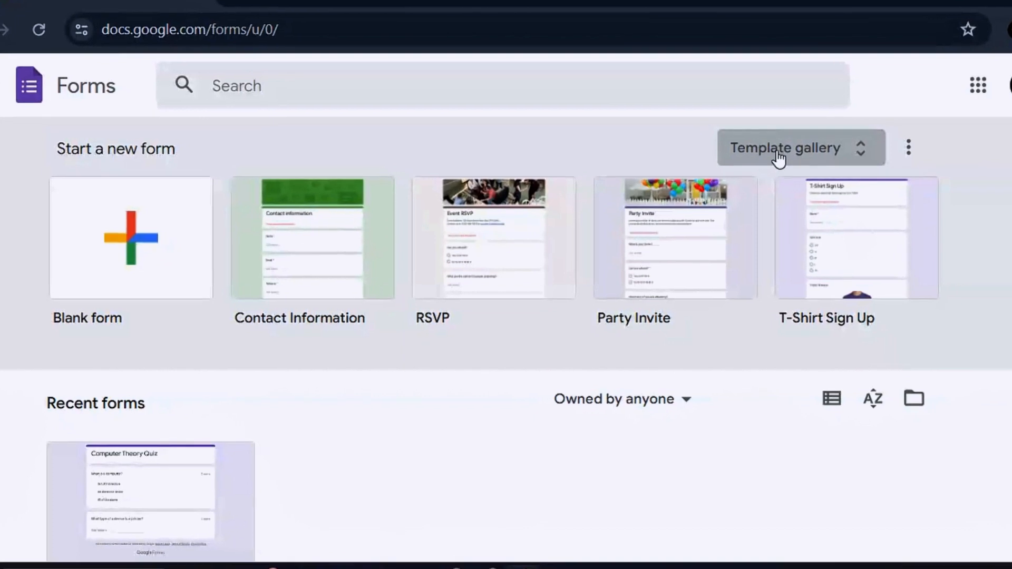
Browse the full Forms template gallery.
click(863, 151)
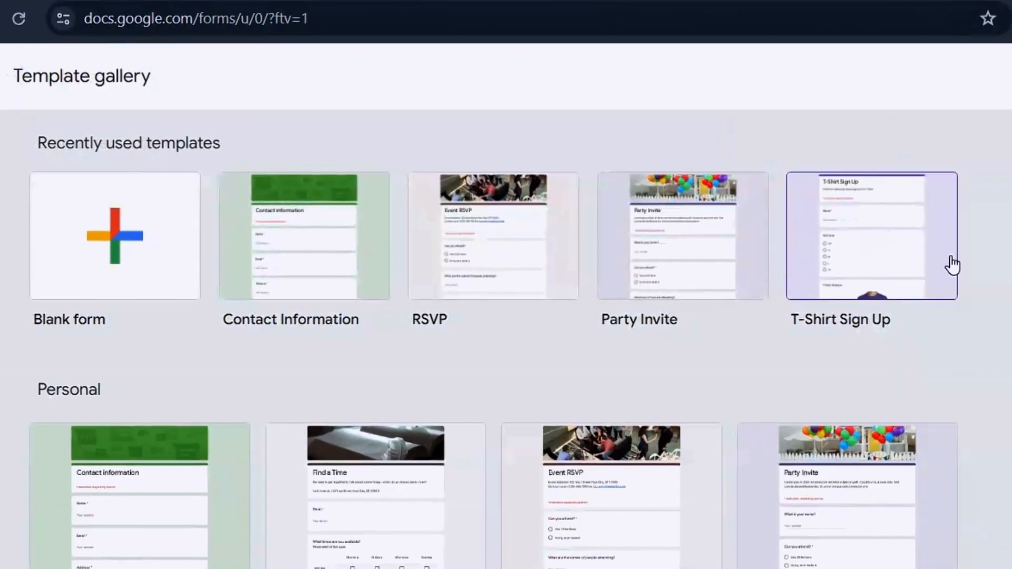
scroll(506, 337, down, 10)
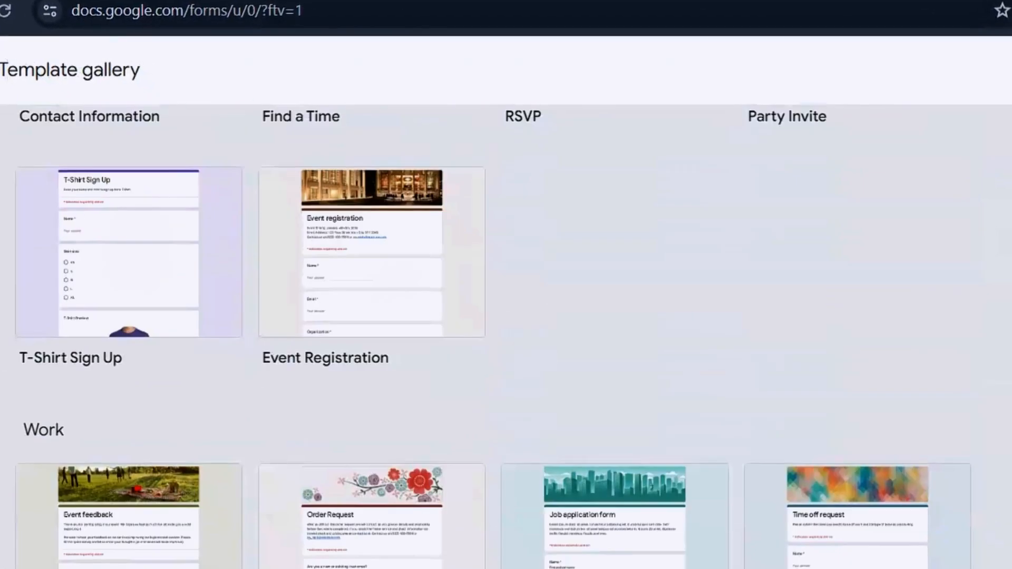
scroll(506, 337, down, 6)
scroll(506, 337, up, 15)
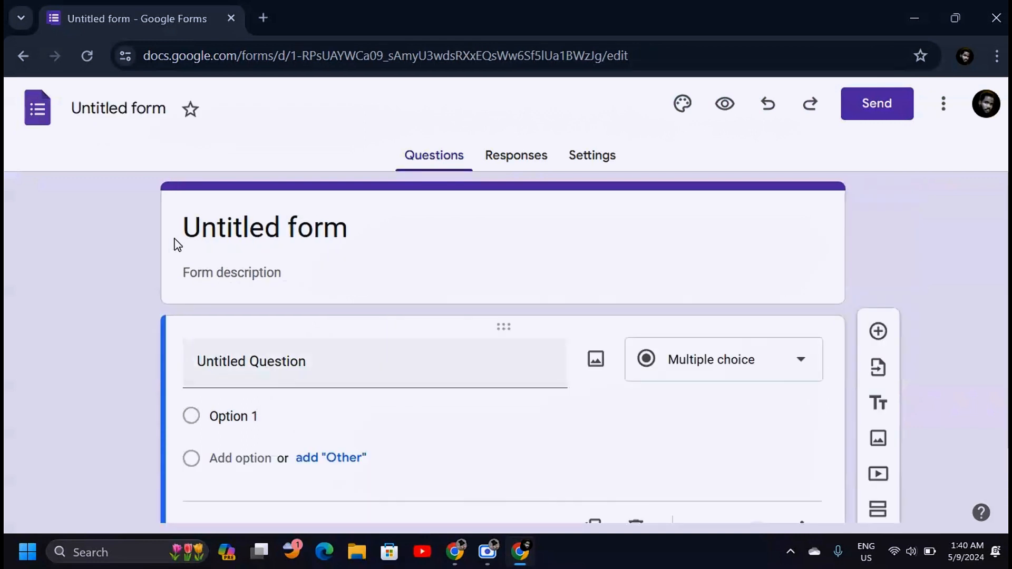
Replace 'Untitled form' with 'Creative Ink Academy' as the form and document name.
click(262, 218)
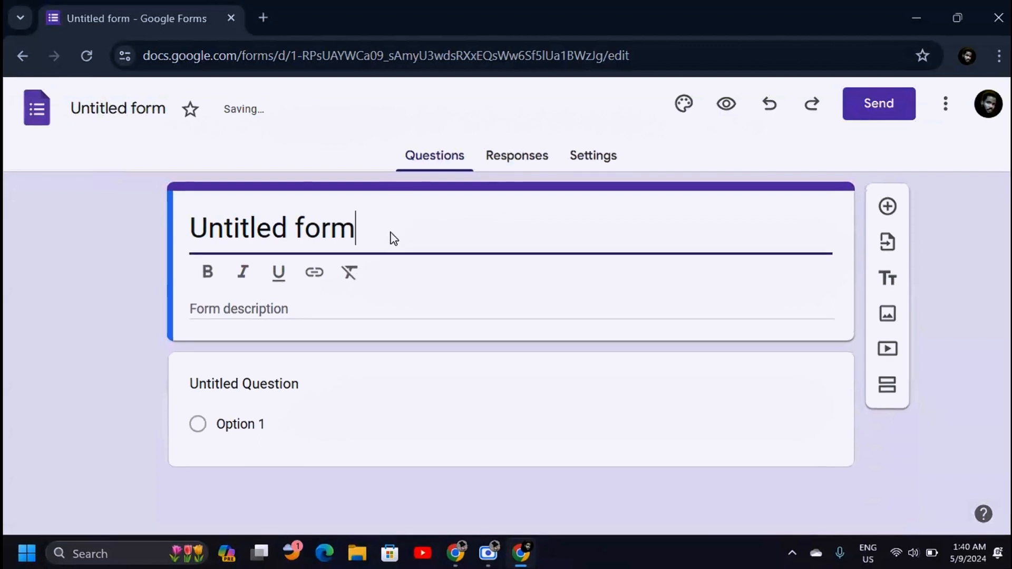
click(79, 368)
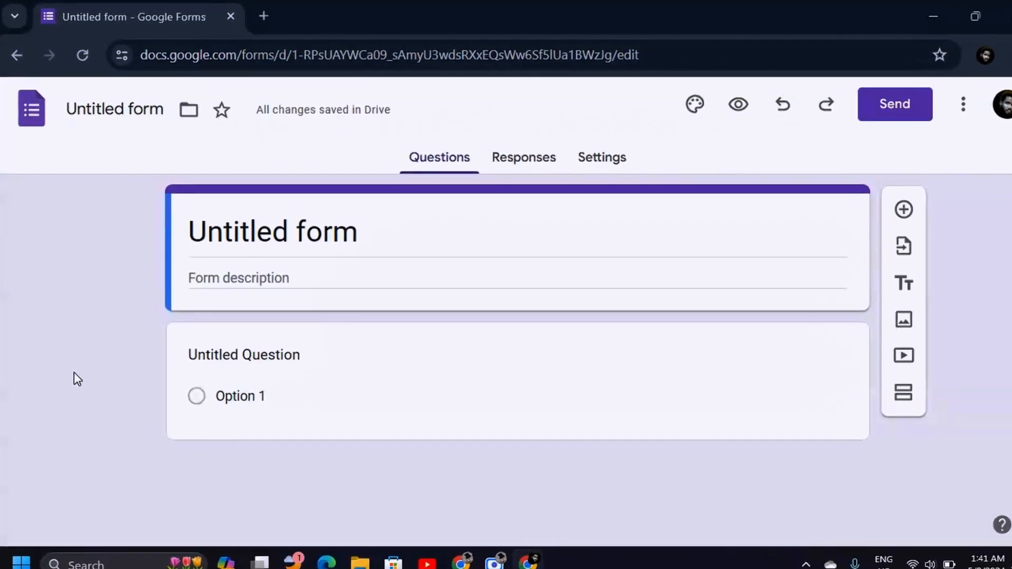
click(386, 236)
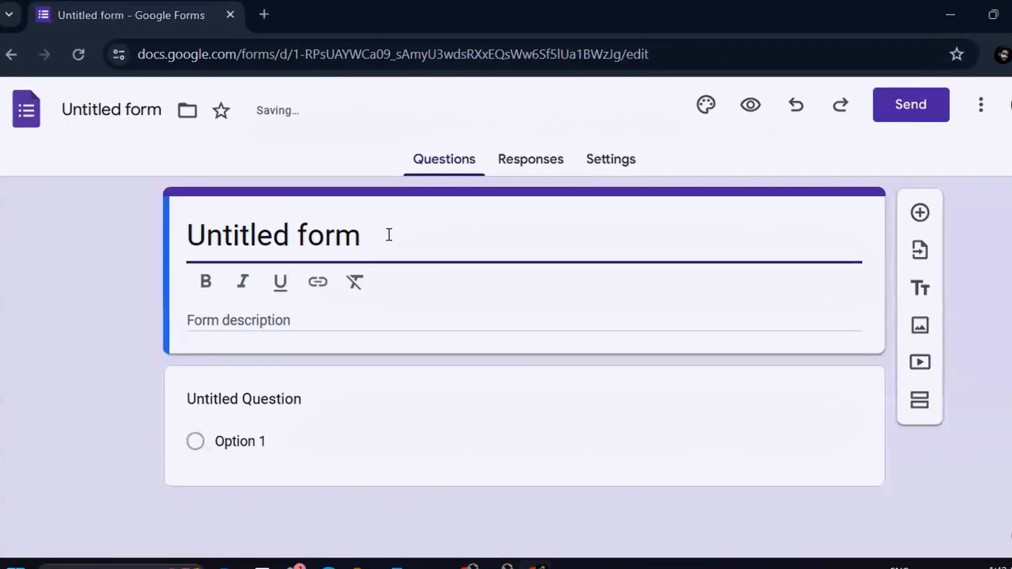
key(BackSpace)
key(BackSpace)
key(BackSpace)
key(BackSpace)
key(BackSpace)
key(BackSpace)
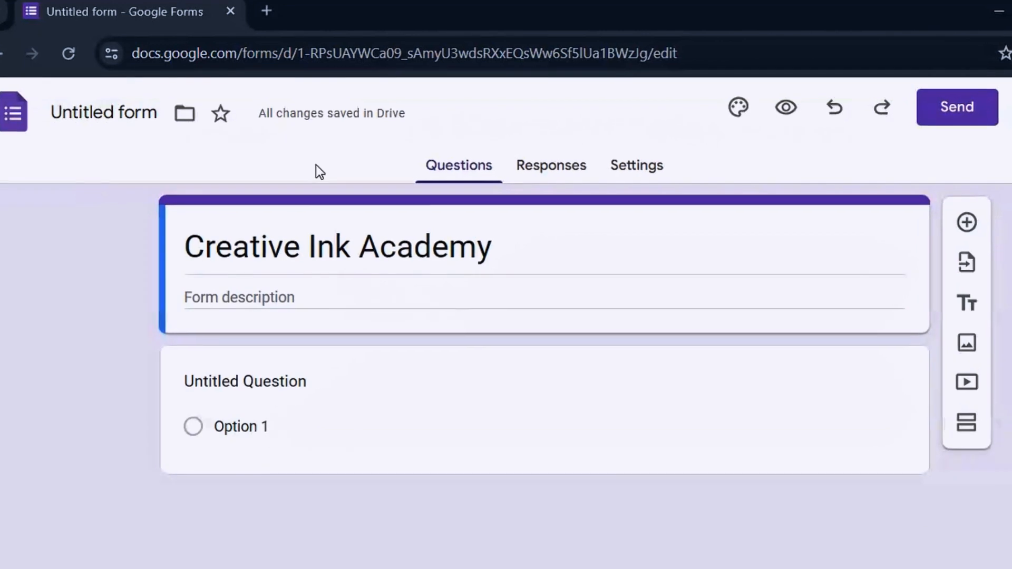
click(112, 111)
click(70, 164)
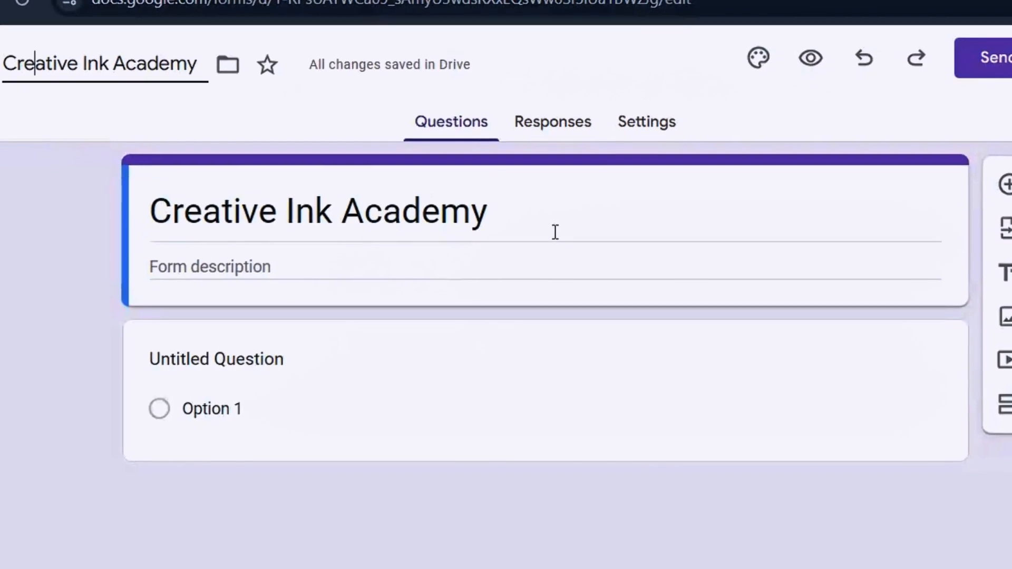
Add the form description 'Subscription Inquiring'.
click(439, 263)
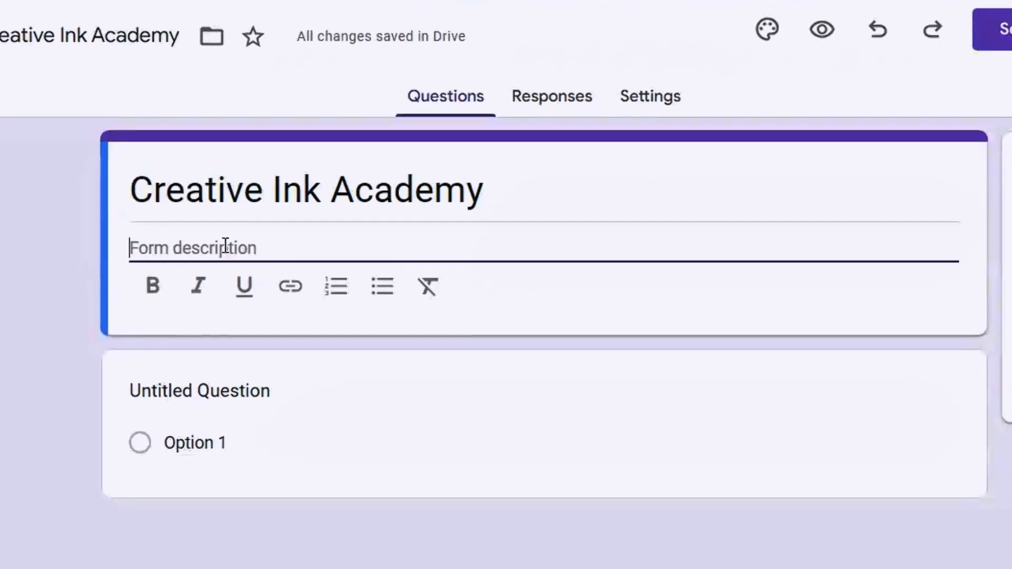
text(Subscription Inquiring)
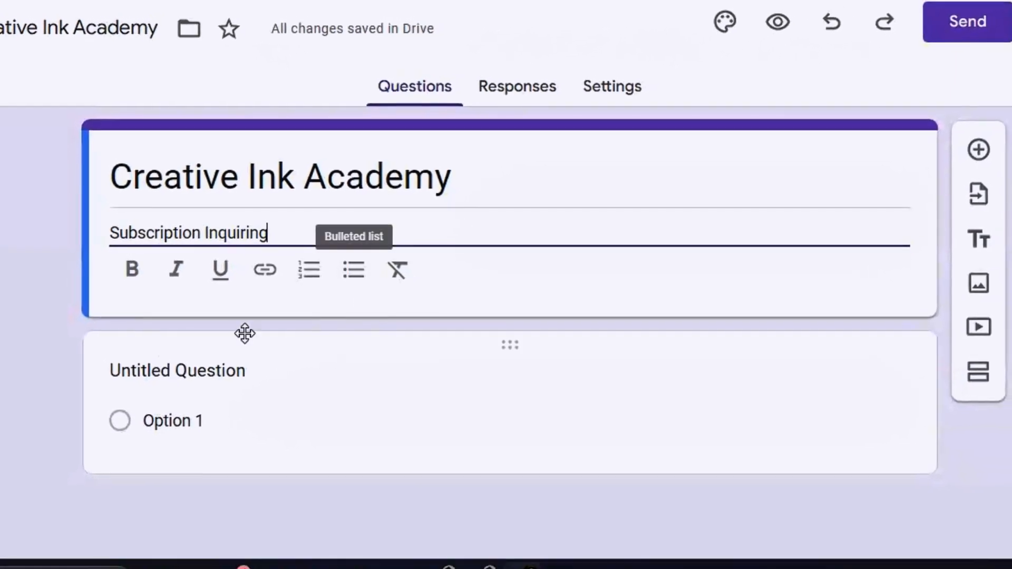
click(71, 400)
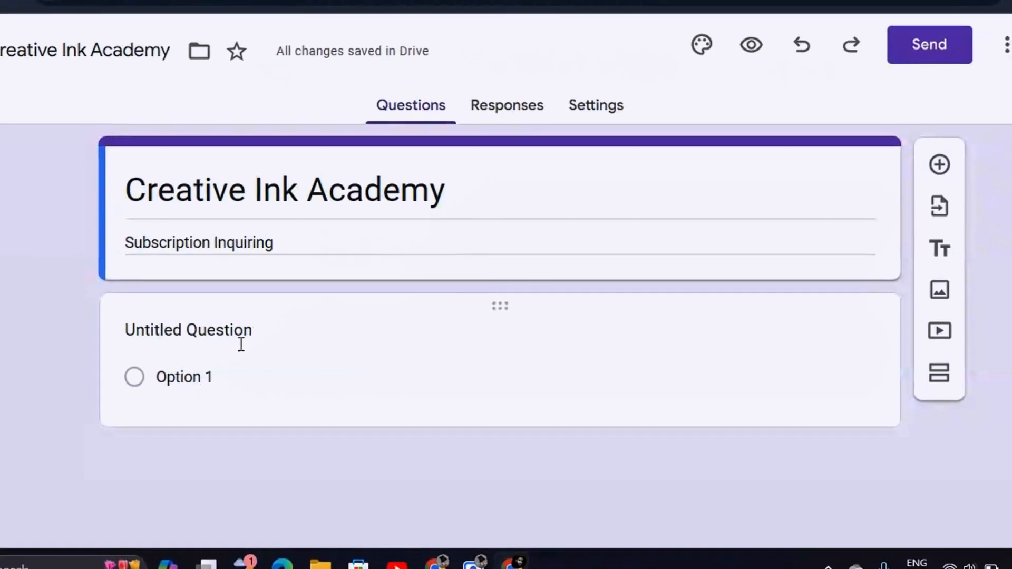
Enter 'What is your name?' as the first question and glance at Responses.
click(242, 345)
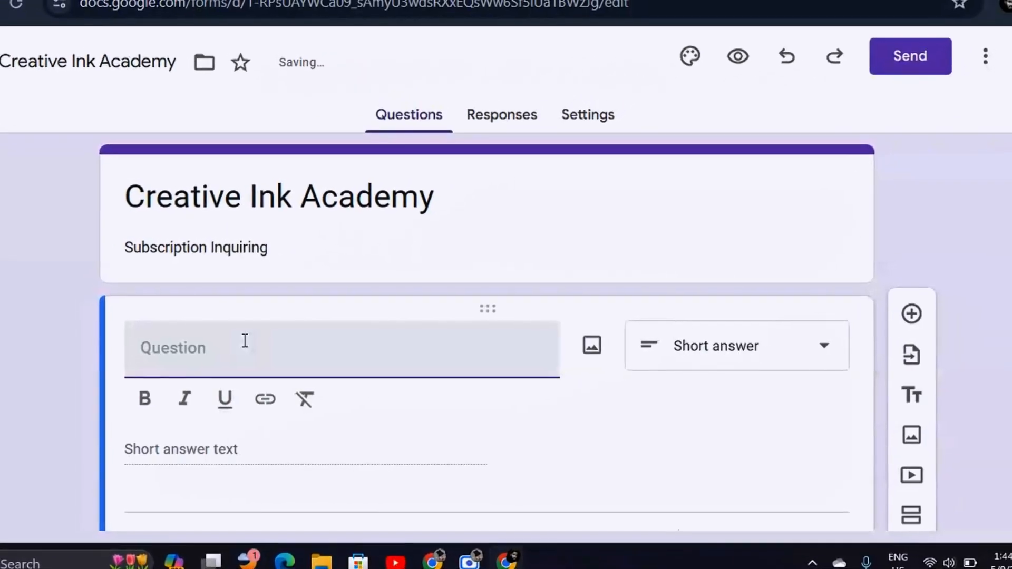
text(What is)
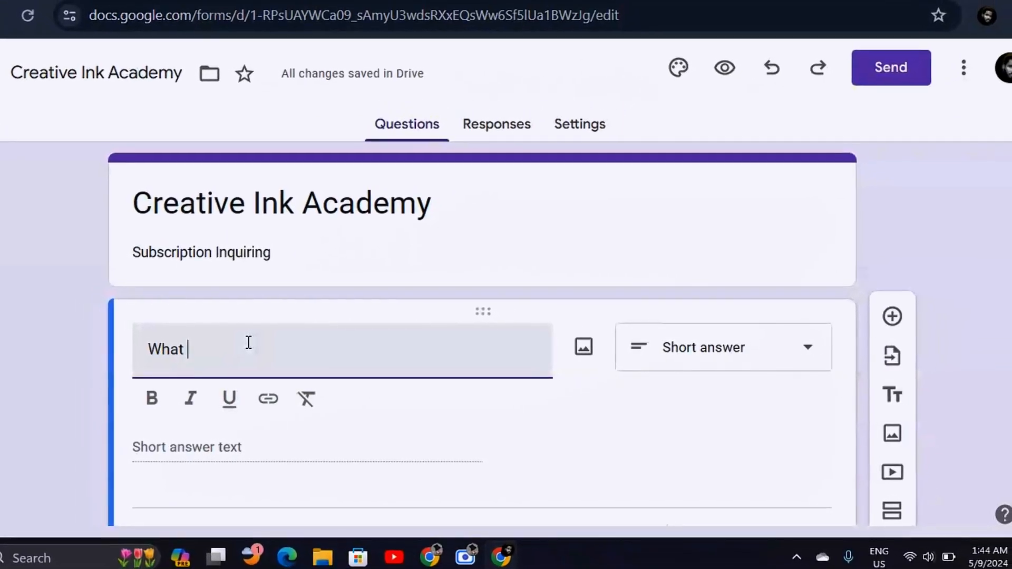
text( your name)
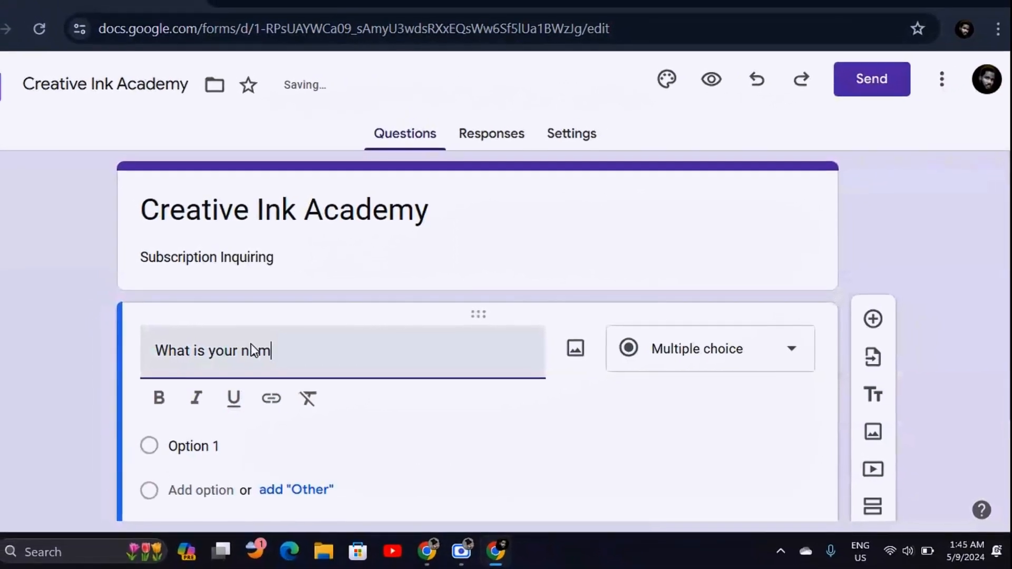
text(?)
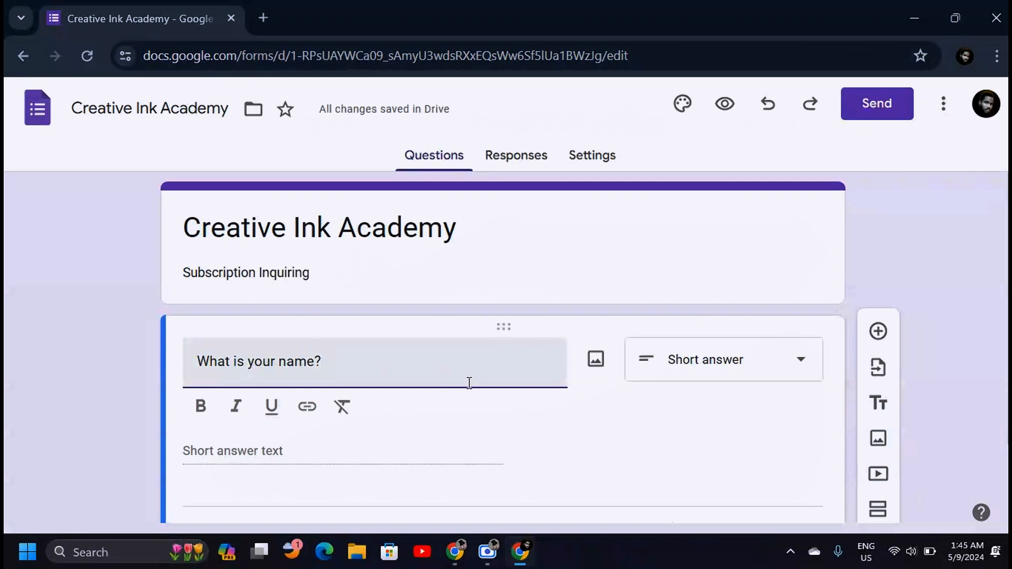
click(530, 158)
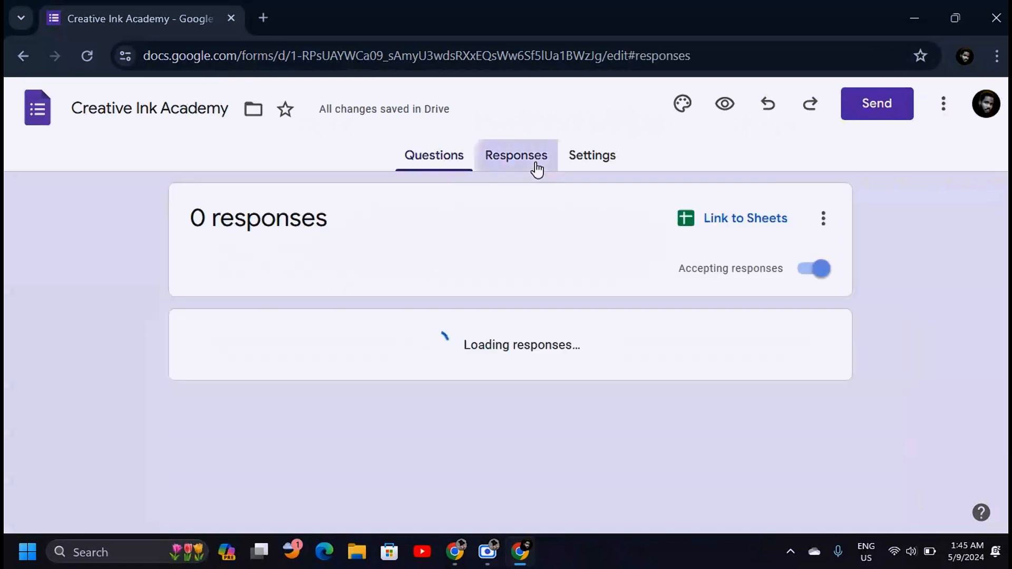
Review the Settings tab, toggling quiz mode on and back off, then return to Questions.
click(591, 158)
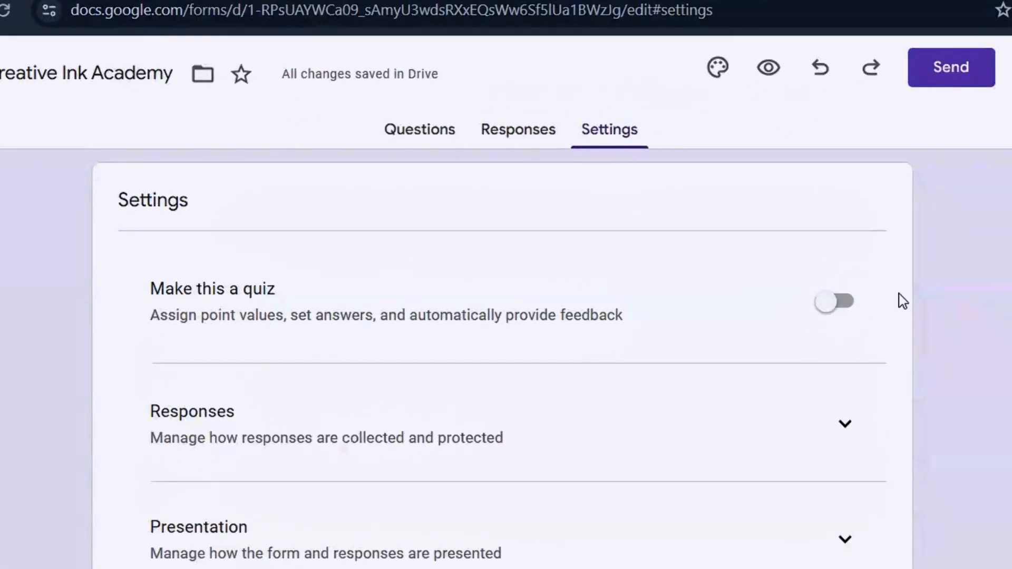
click(830, 301)
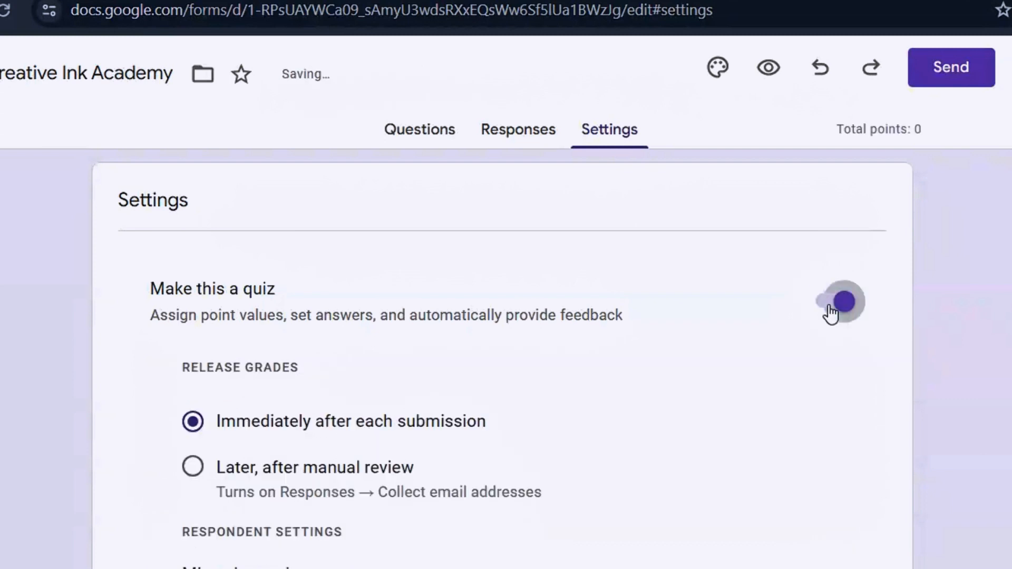
click(830, 306)
click(418, 141)
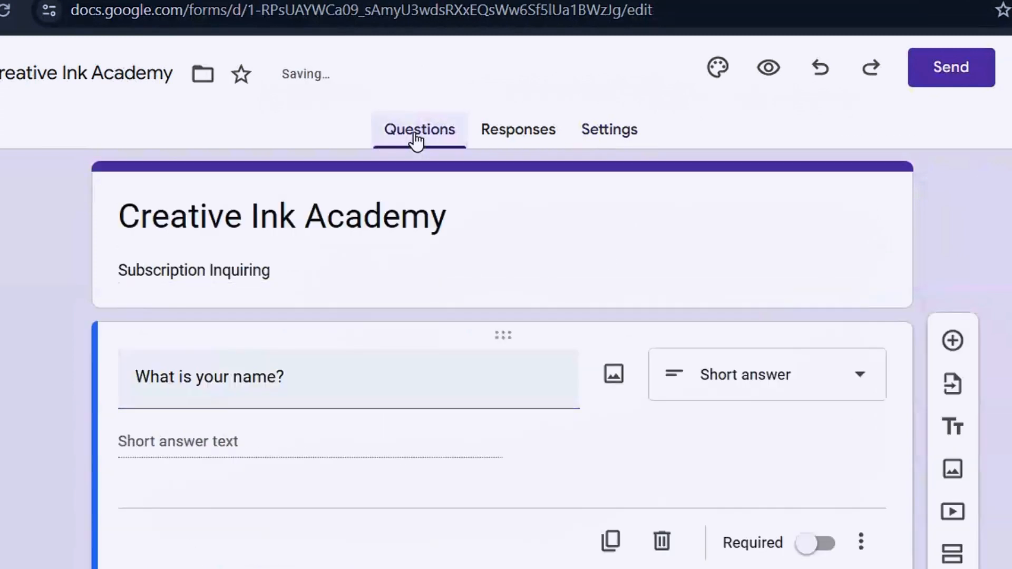
click(650, 127)
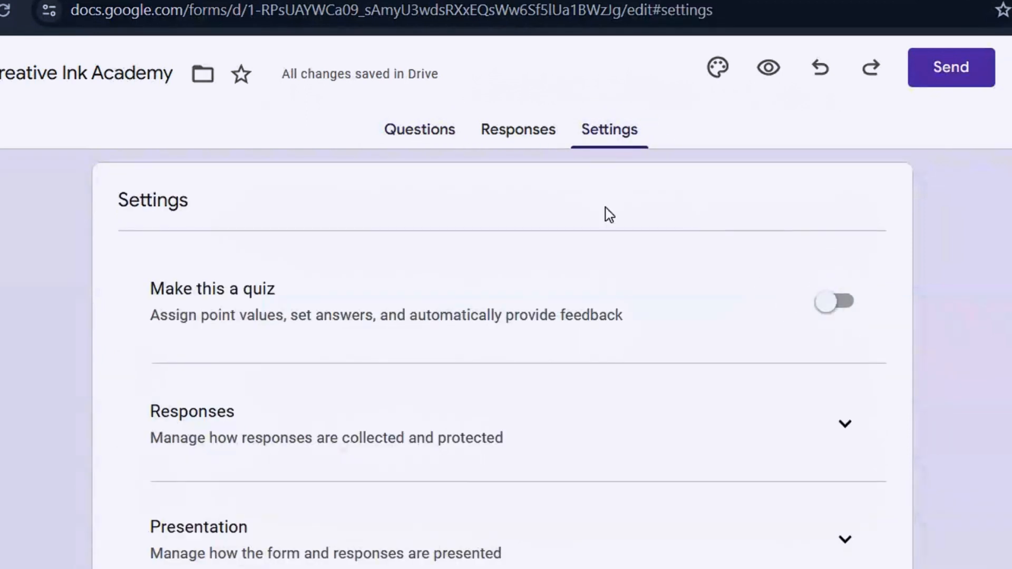
click(416, 132)
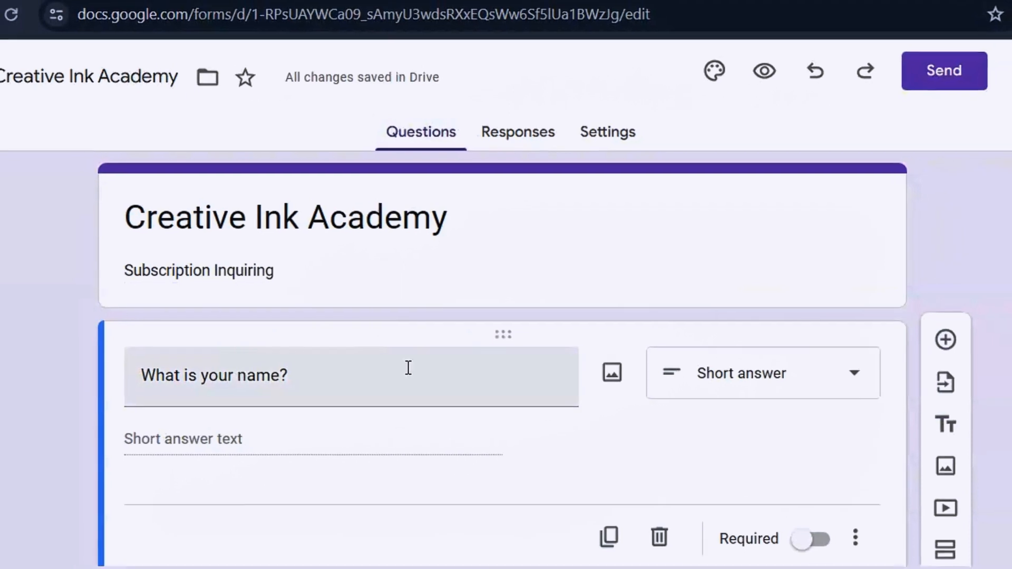
scroll(503, 359, down, 2)
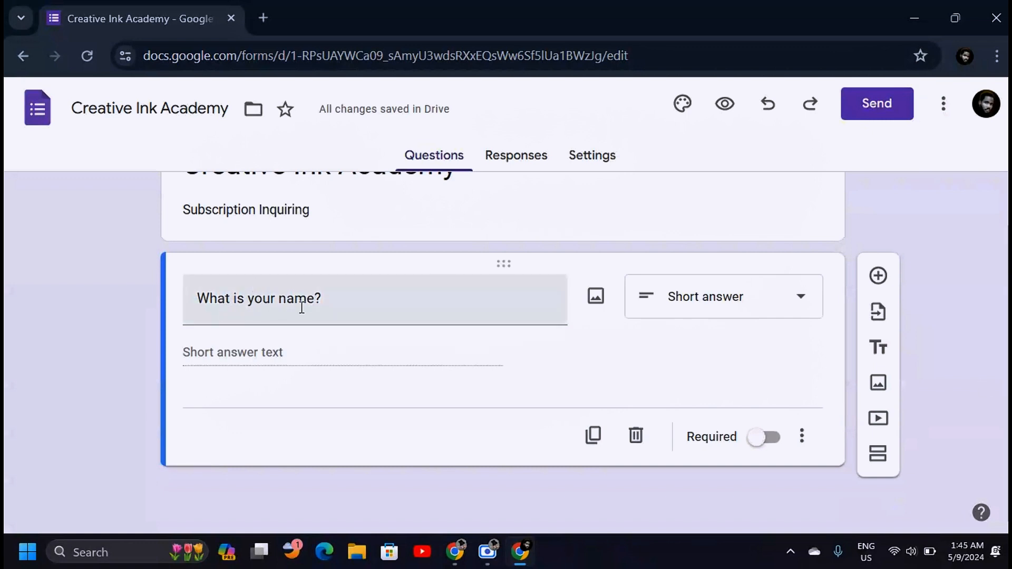
Keep the name question as Short answer and switch on Required.
click(702, 302)
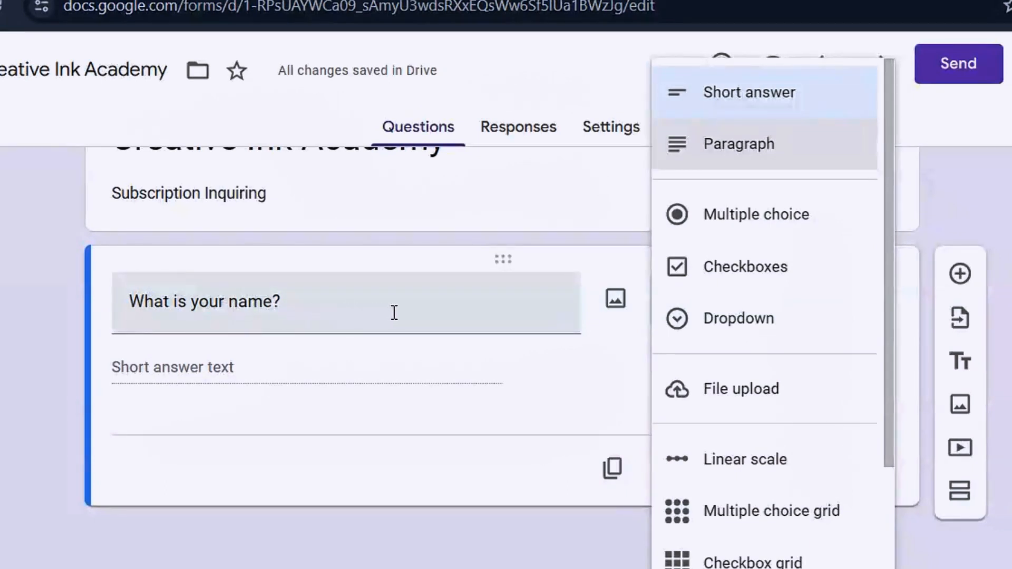
click(796, 100)
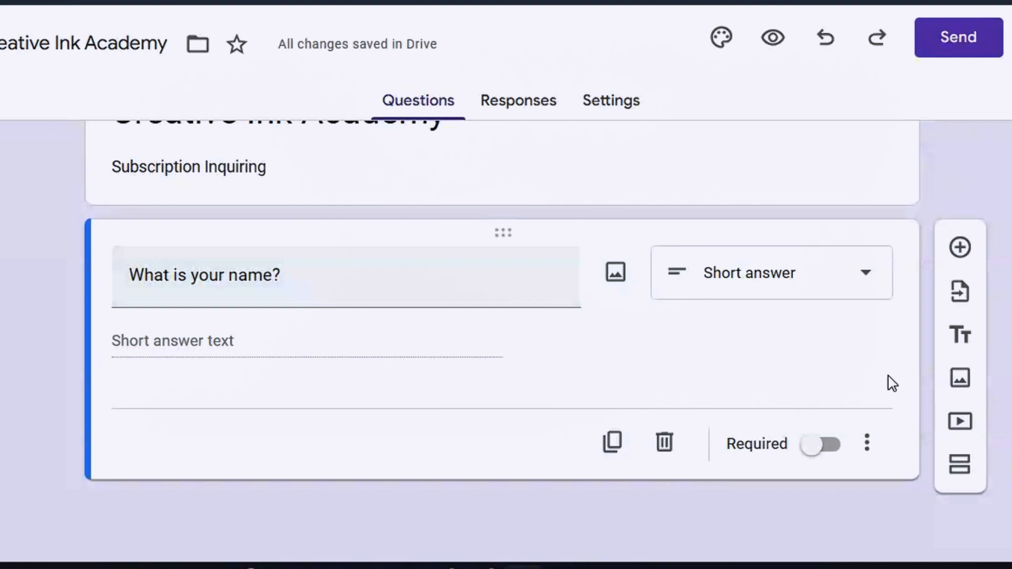
click(821, 445)
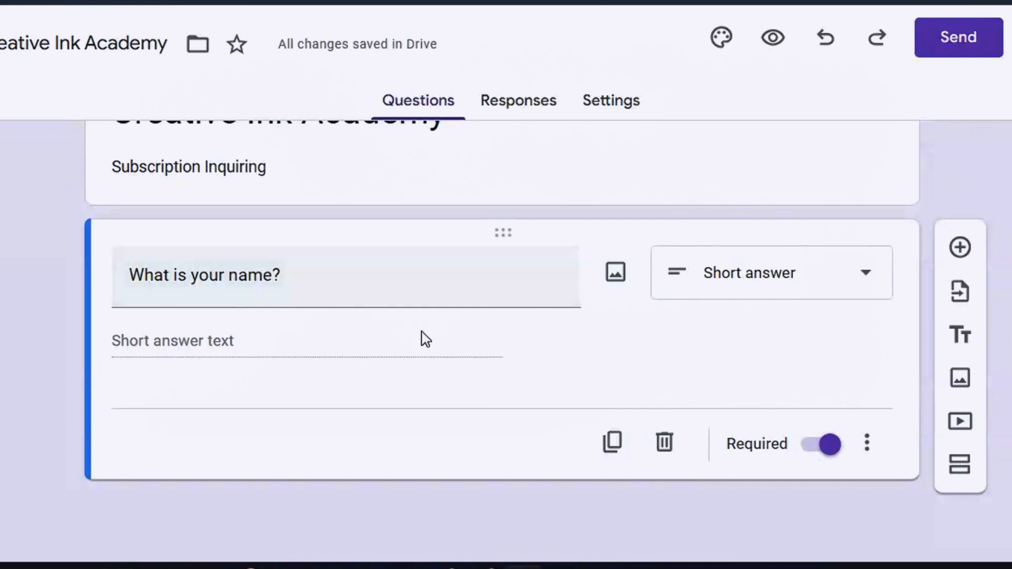
Add a required Short answer question titled 'Enter Your Email Address:'.
click(960, 248)
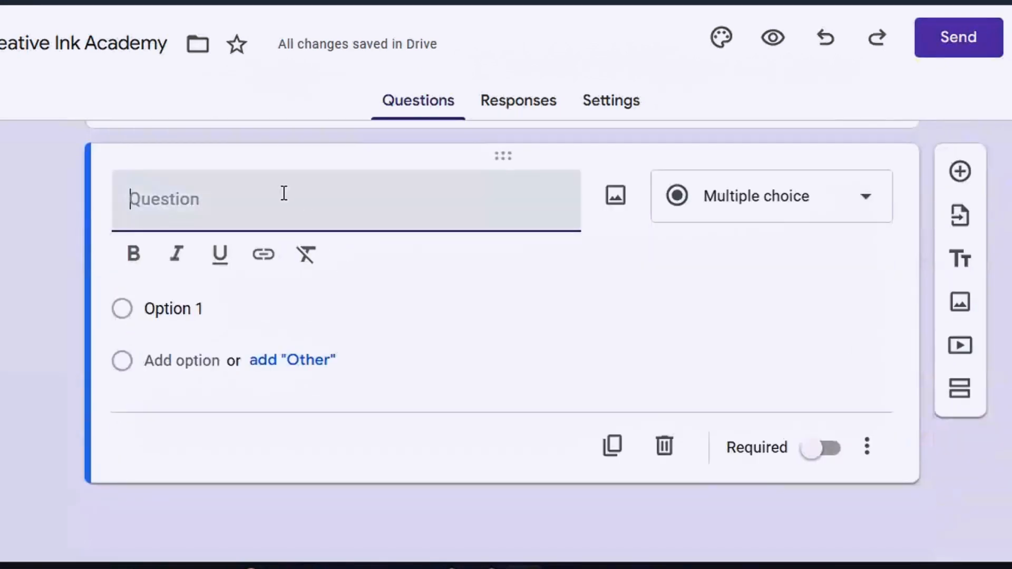
text(Enter Your Email Address:)
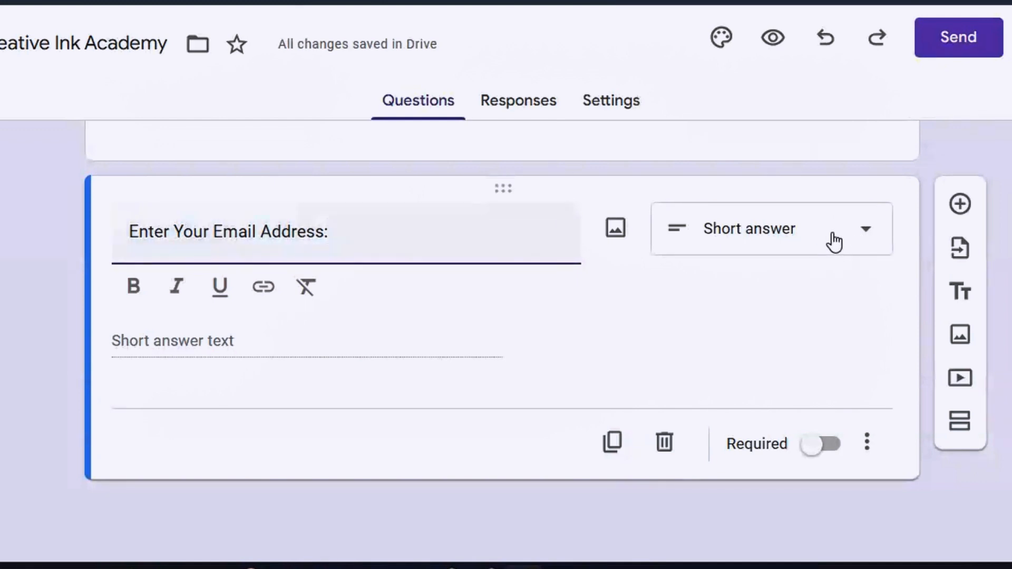
click(866, 234)
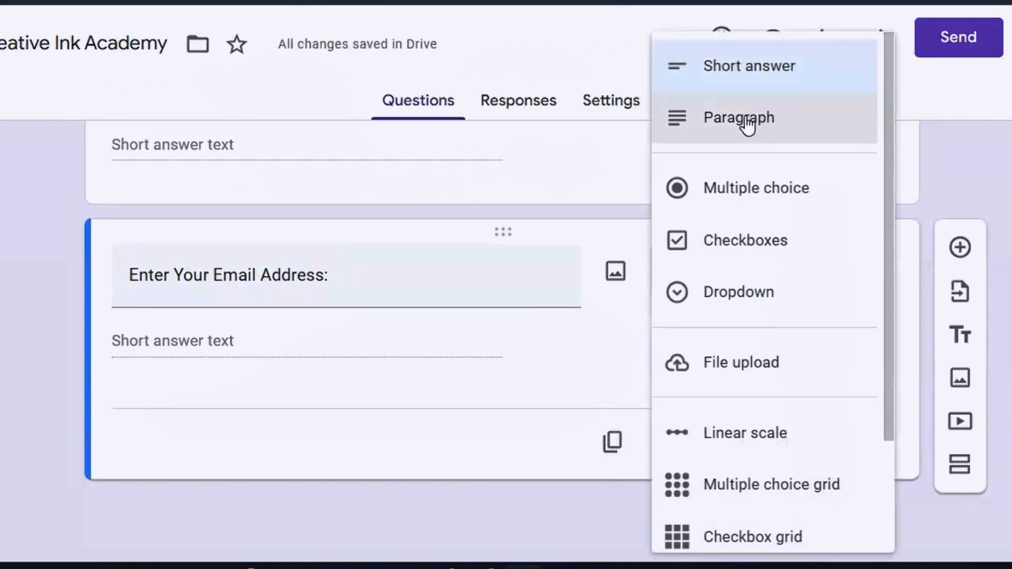
click(773, 70)
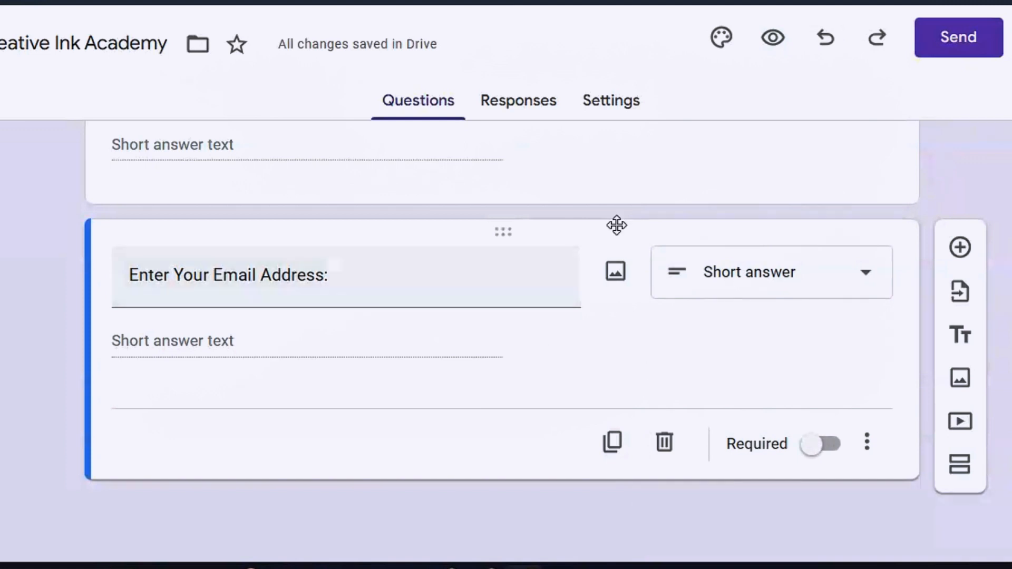
click(820, 456)
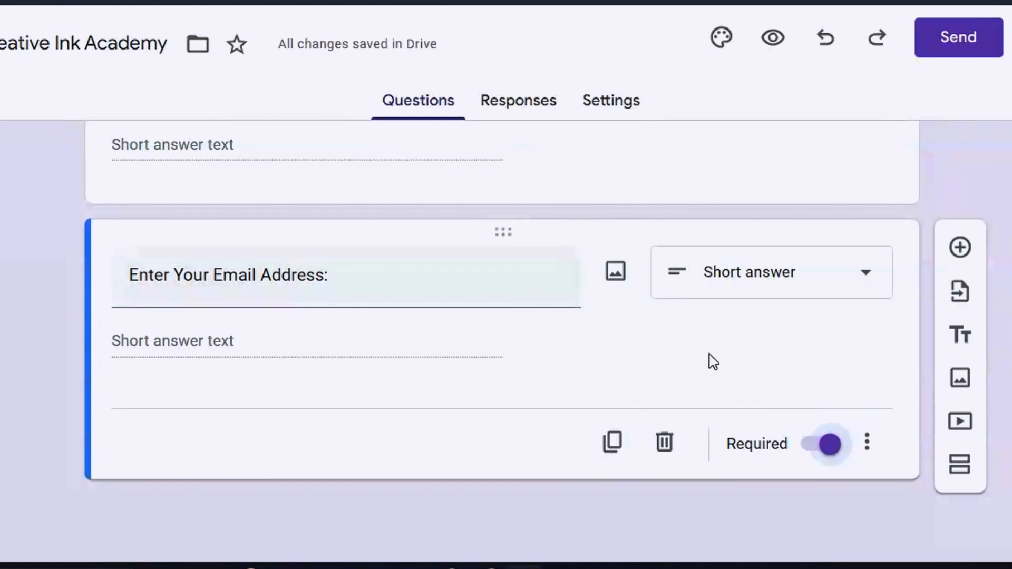
Add the multiple-choice question 'Have you subscribed to Creative Ink Academy?'.
click(961, 249)
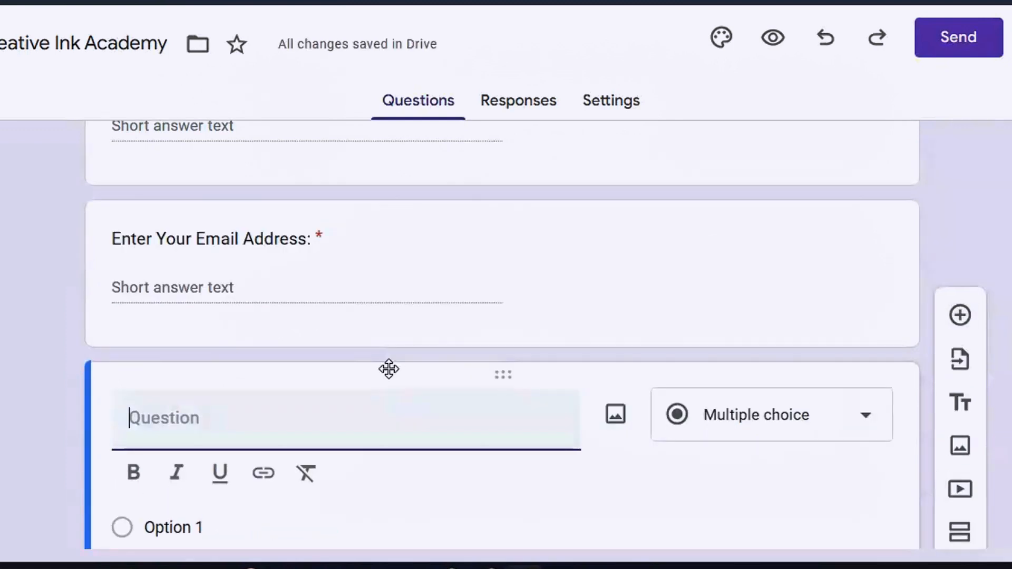
text(Have you subscribed to Creative Ink Academy?)
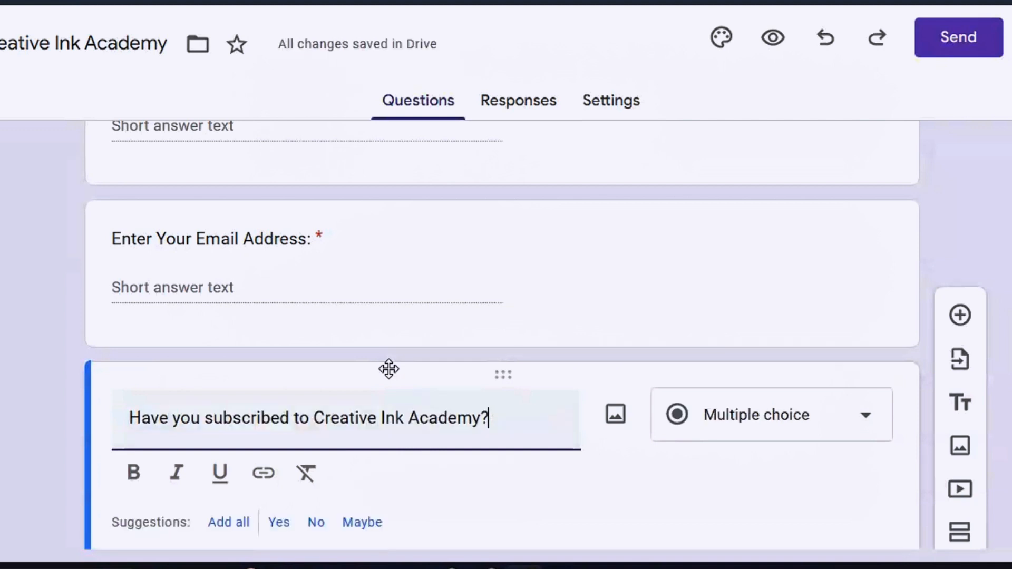
scroll(389, 369, down, 4)
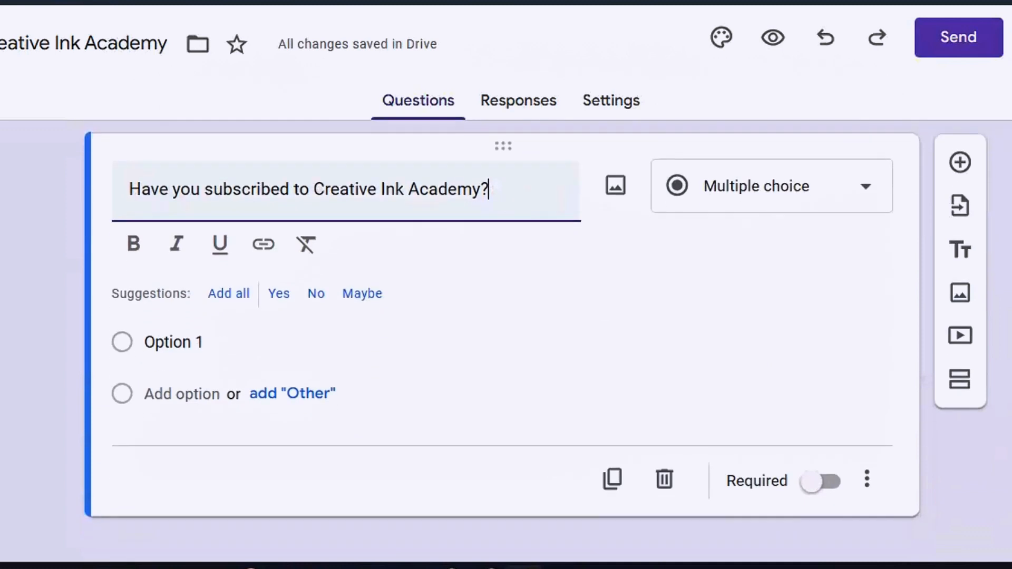
click(864, 190)
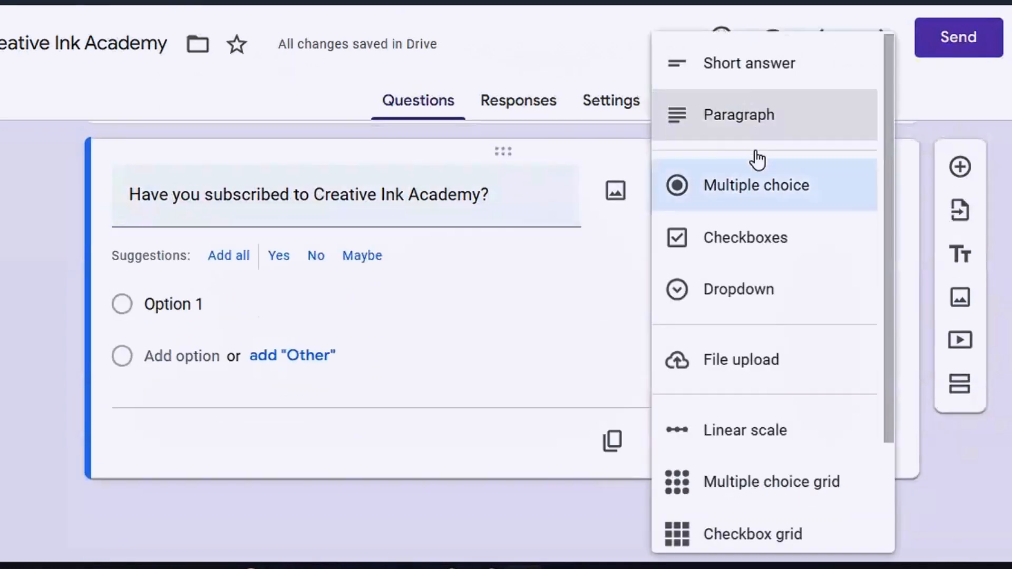
click(768, 193)
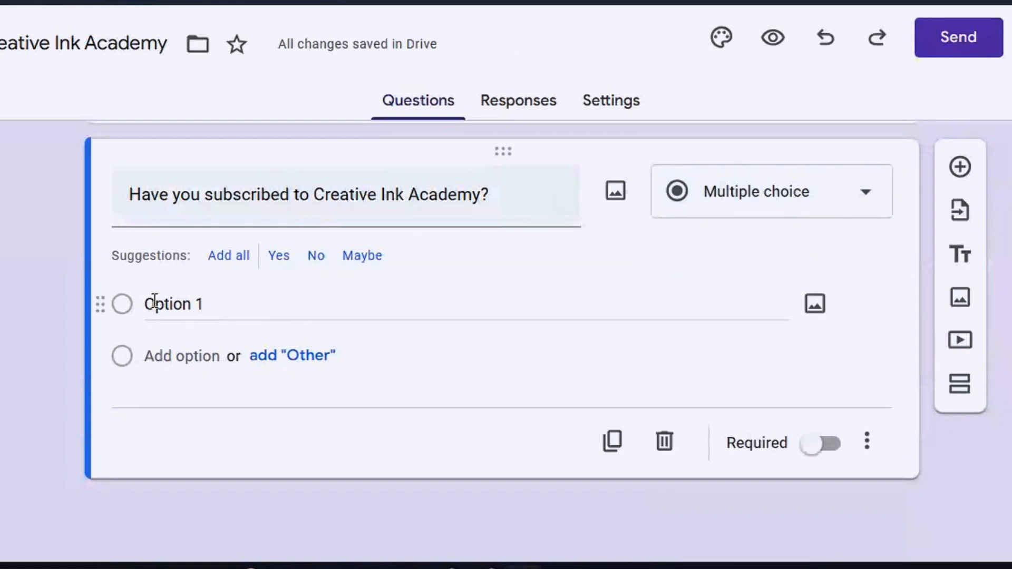
Give the subscription question answer options Yes and No and mark it required.
click(175, 305)
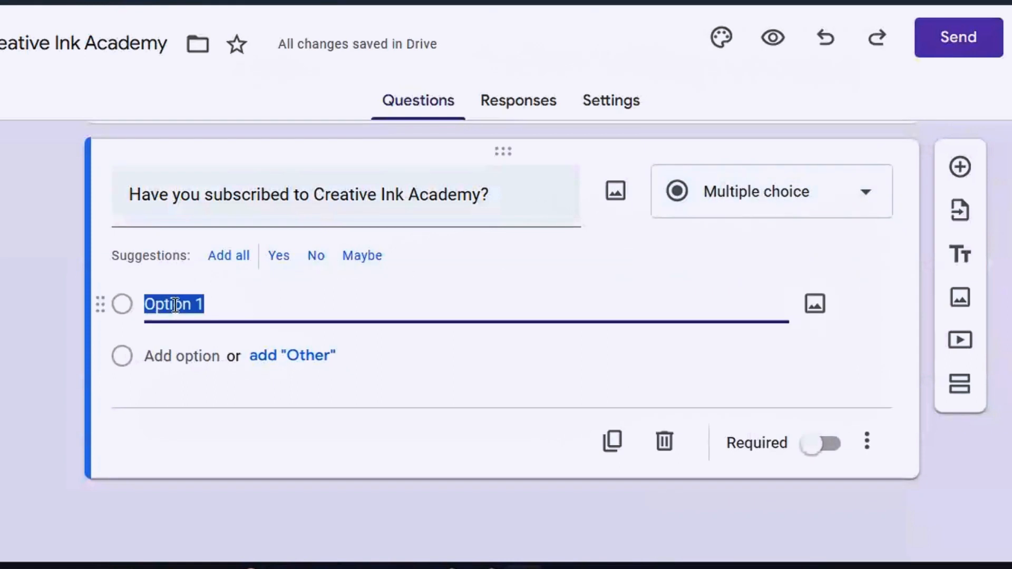
text(Yes)
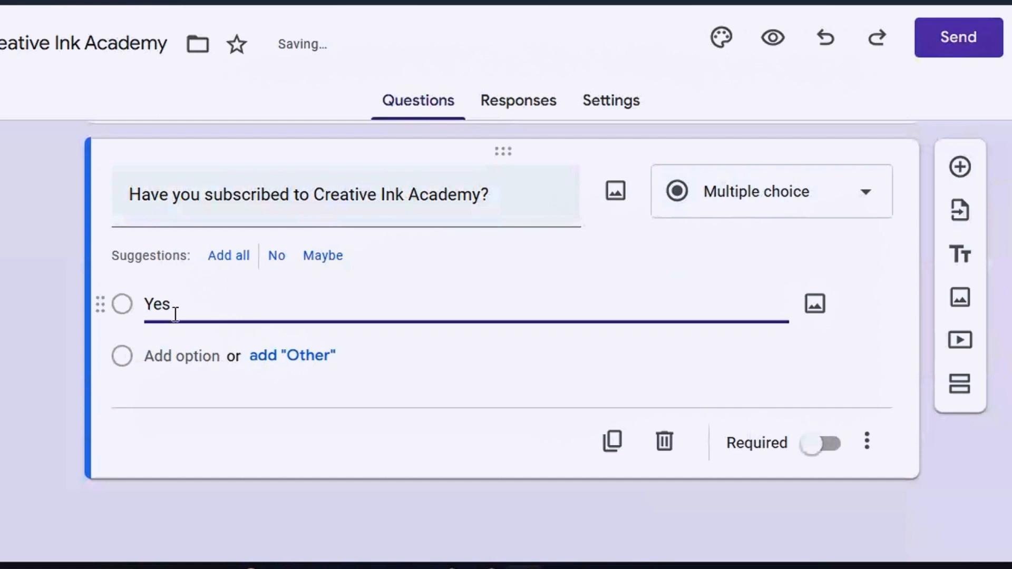
click(147, 355)
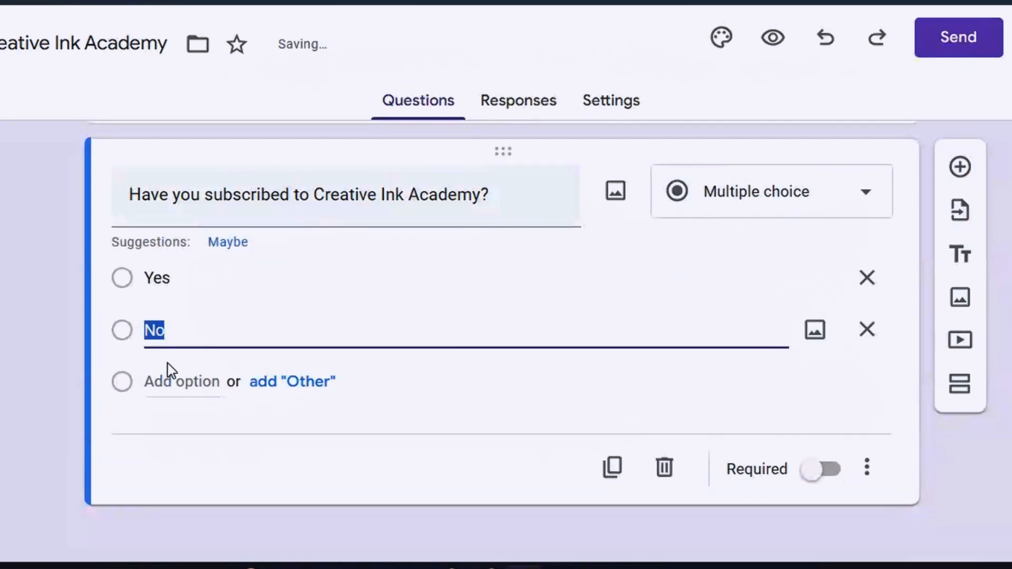
click(310, 282)
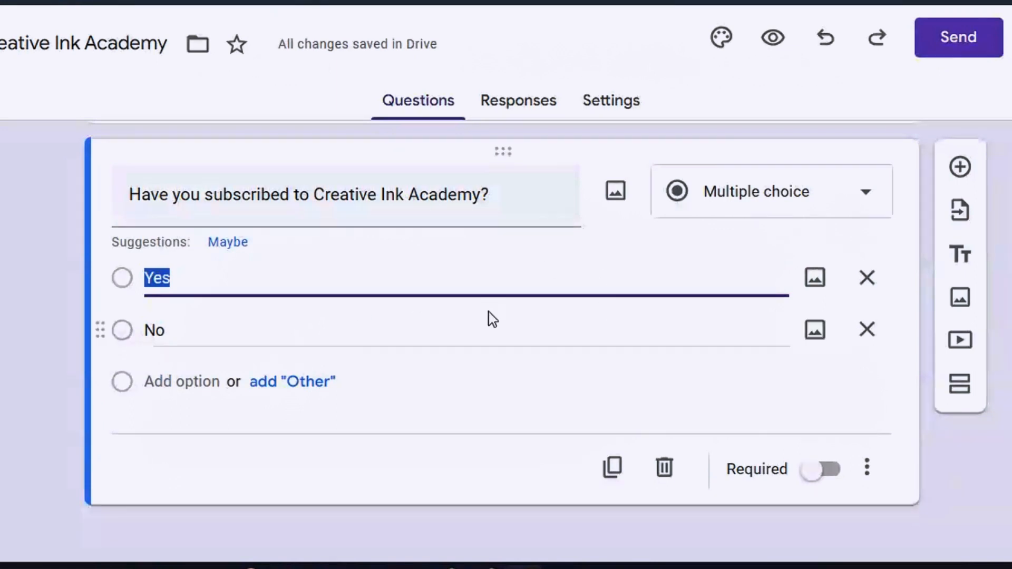
click(815, 480)
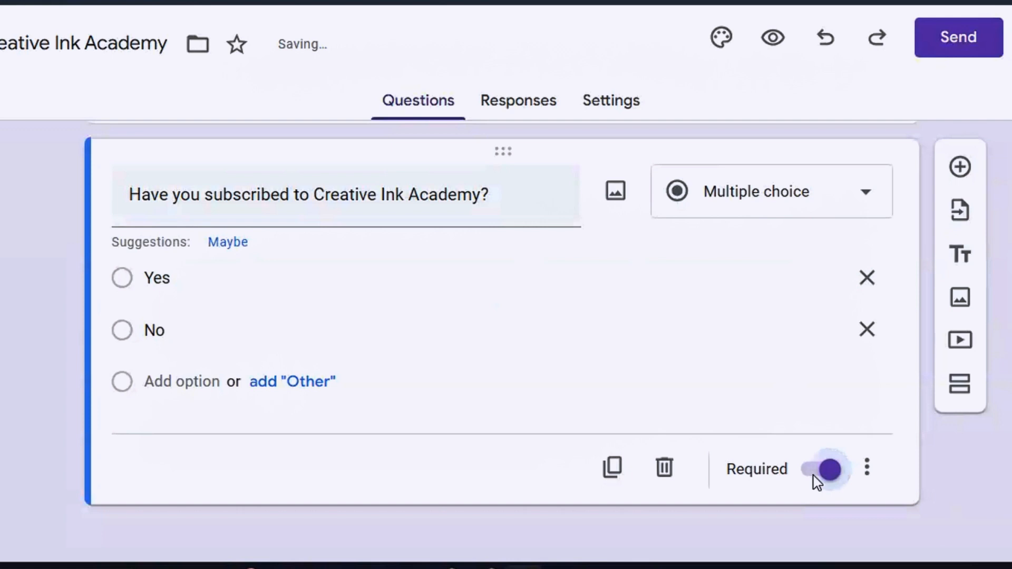
click(959, 167)
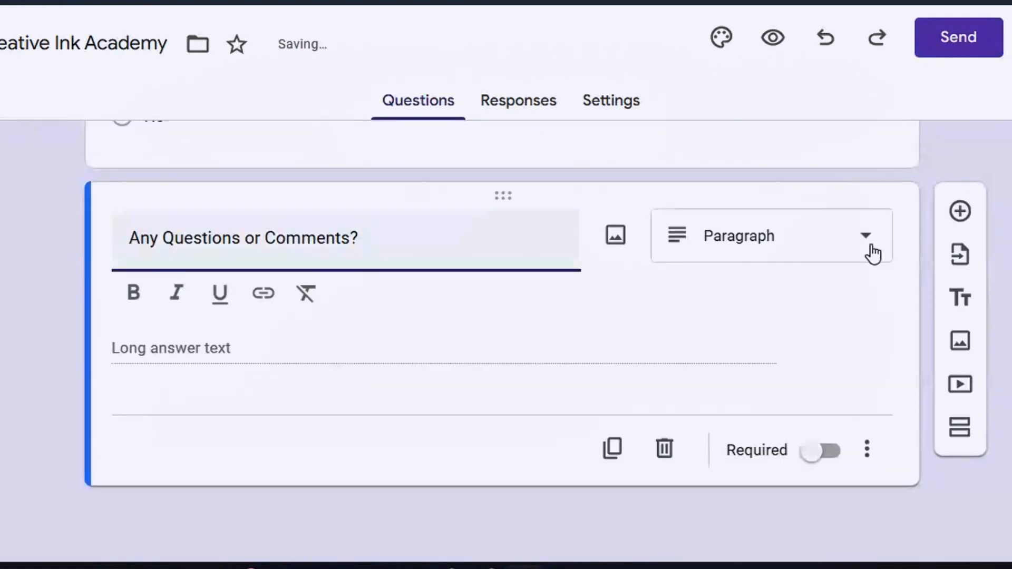
click(876, 252)
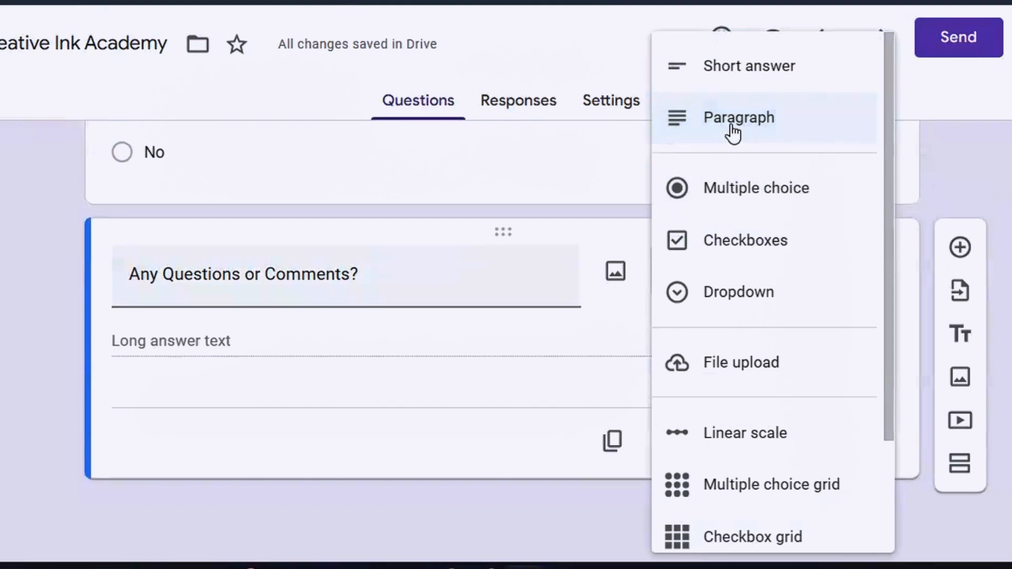
click(733, 129)
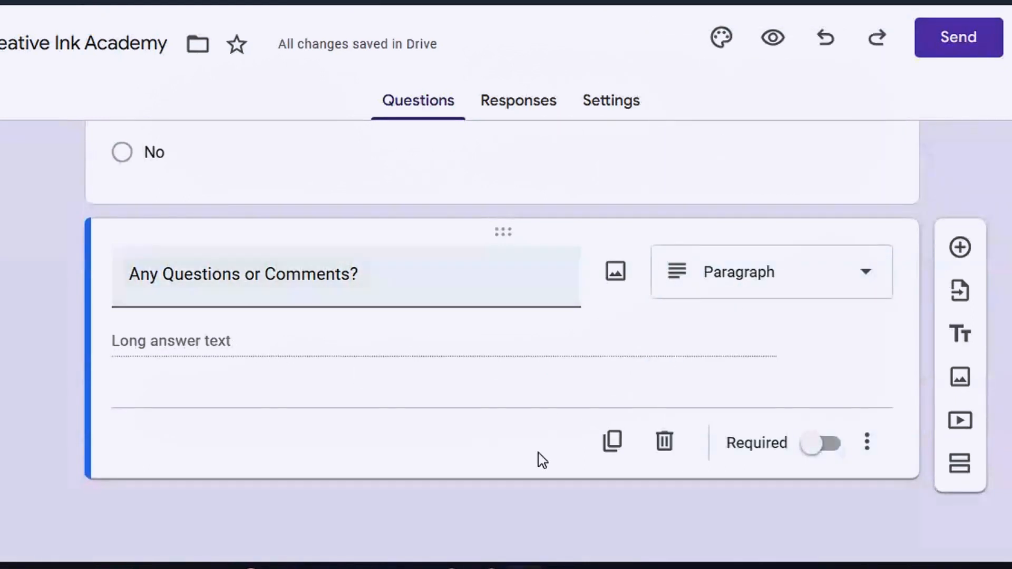
click(802, 453)
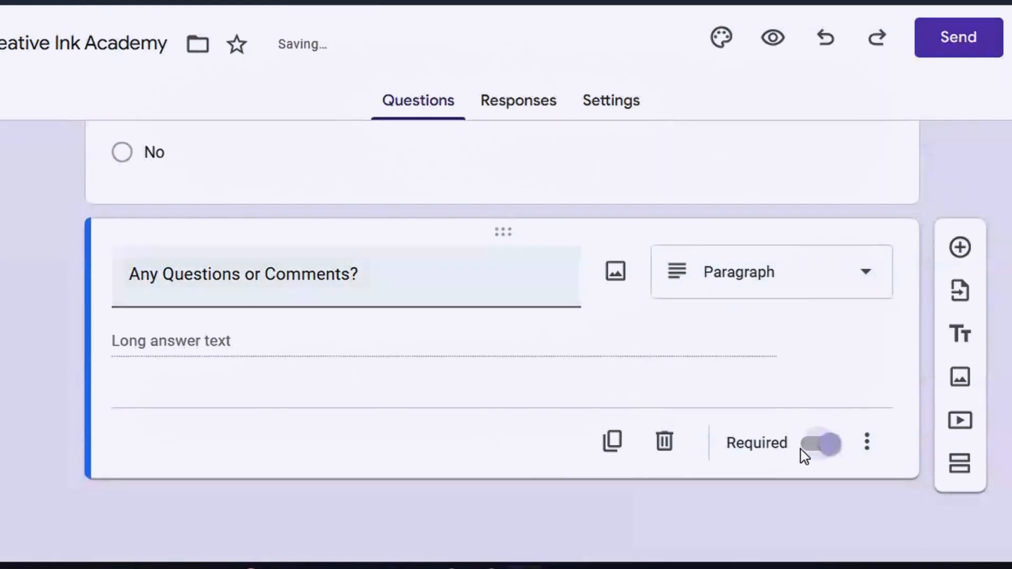
click(836, 451)
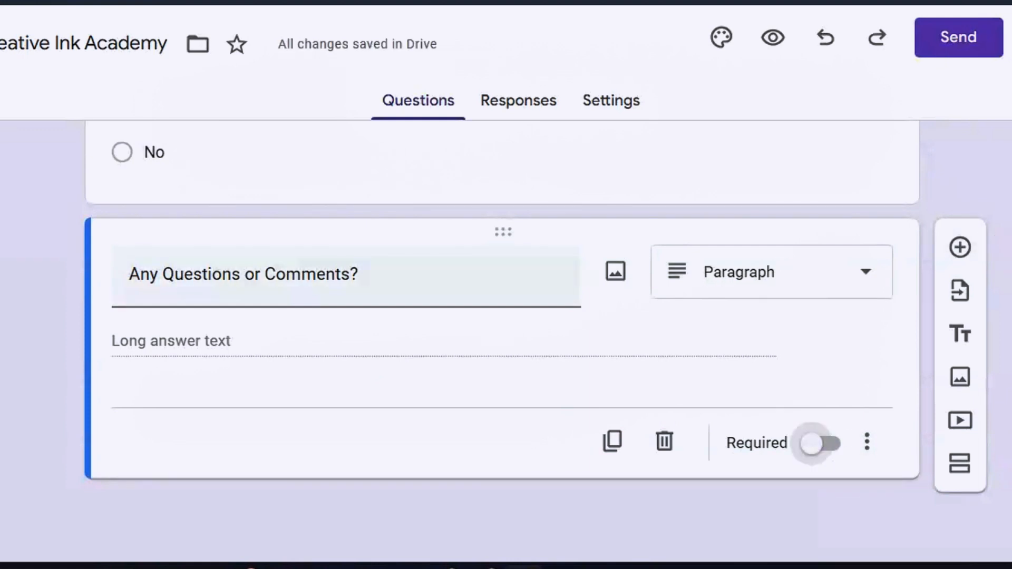
scroll(504, 317, up, 10)
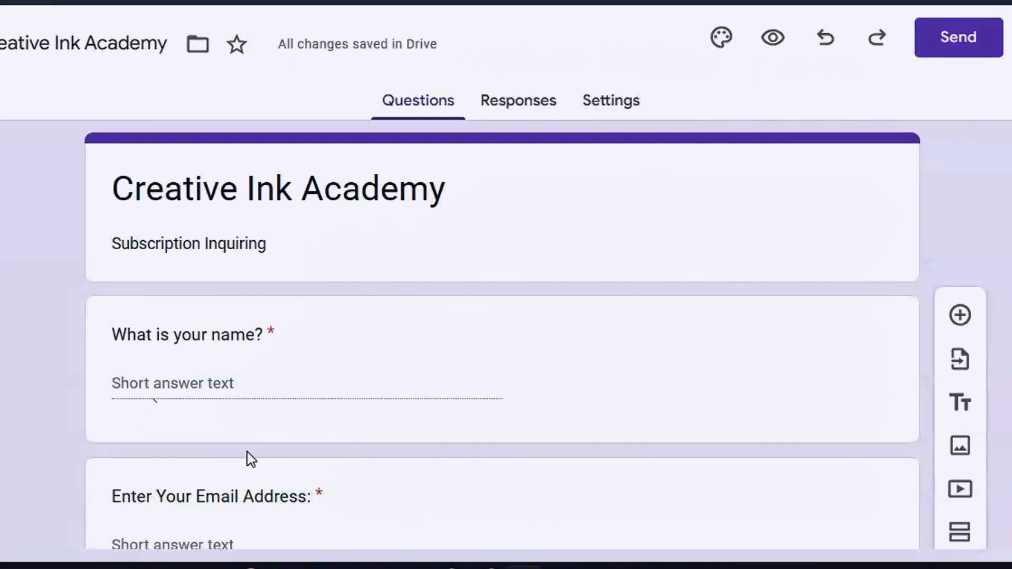
Open the form's respondent preview and dismiss the autosave notice.
click(767, 42)
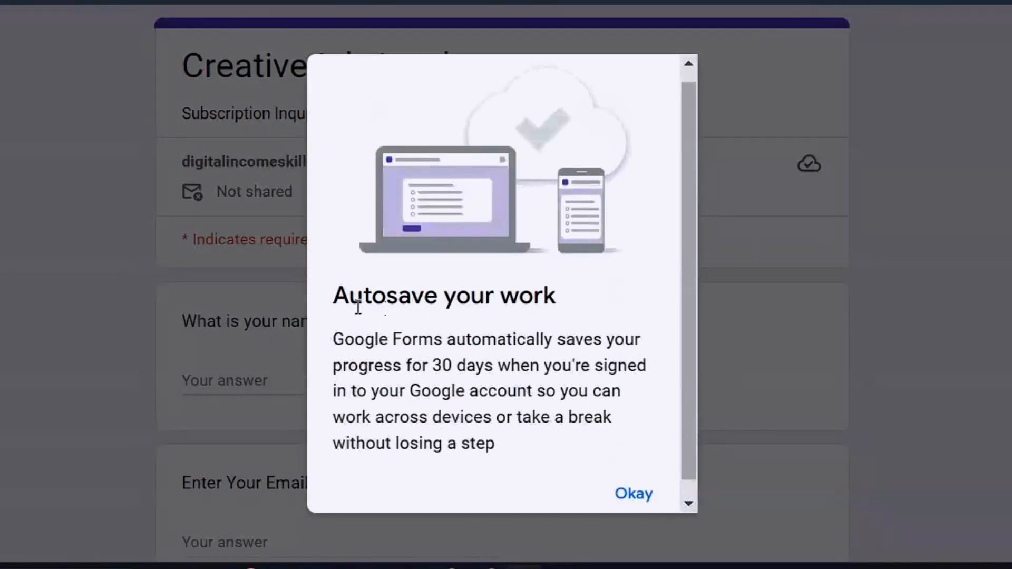
click(642, 498)
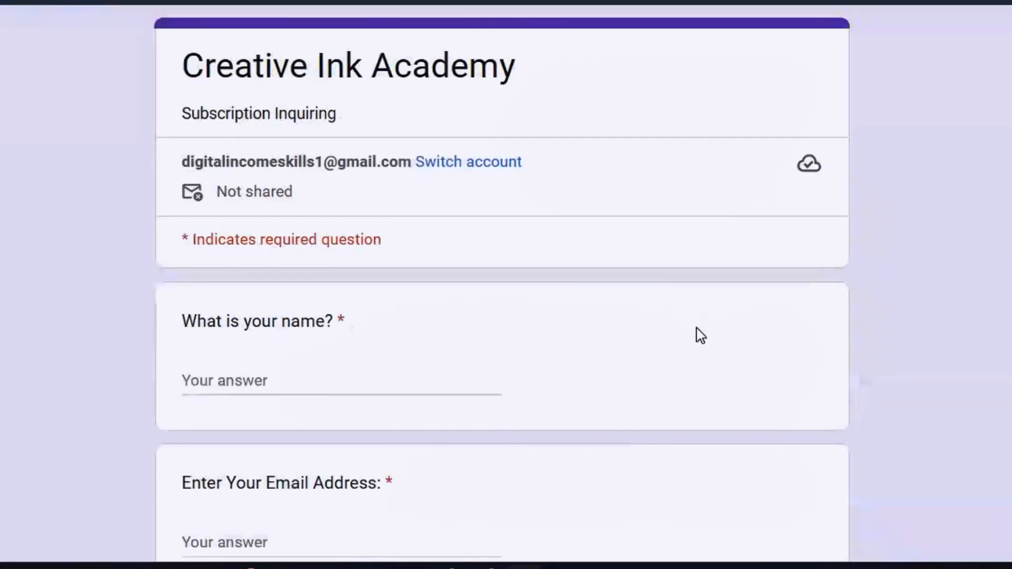
scroll(506, 284, down, 10)
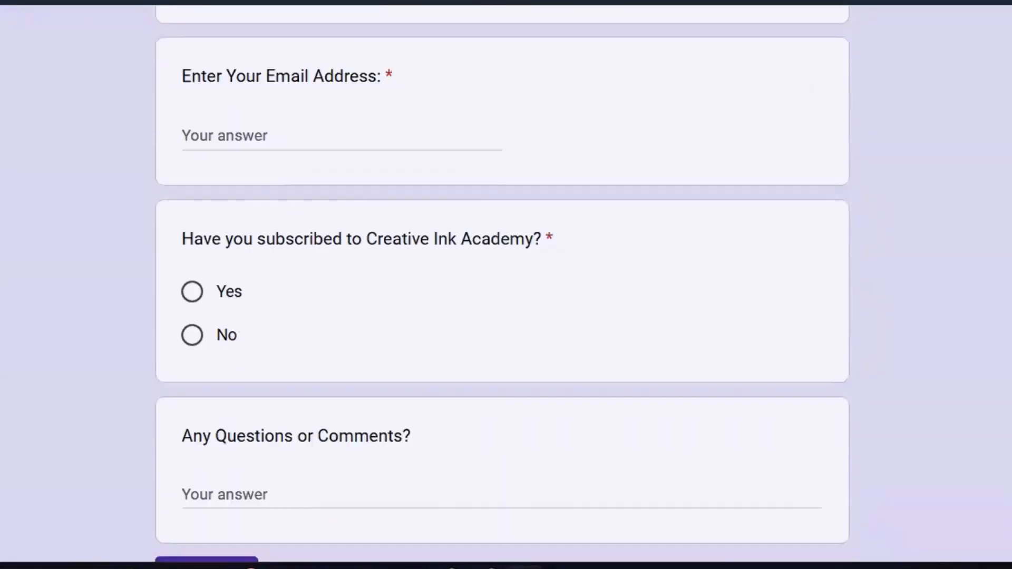
scroll(506, 285, up, 8)
scroll(501, 285, up, 2)
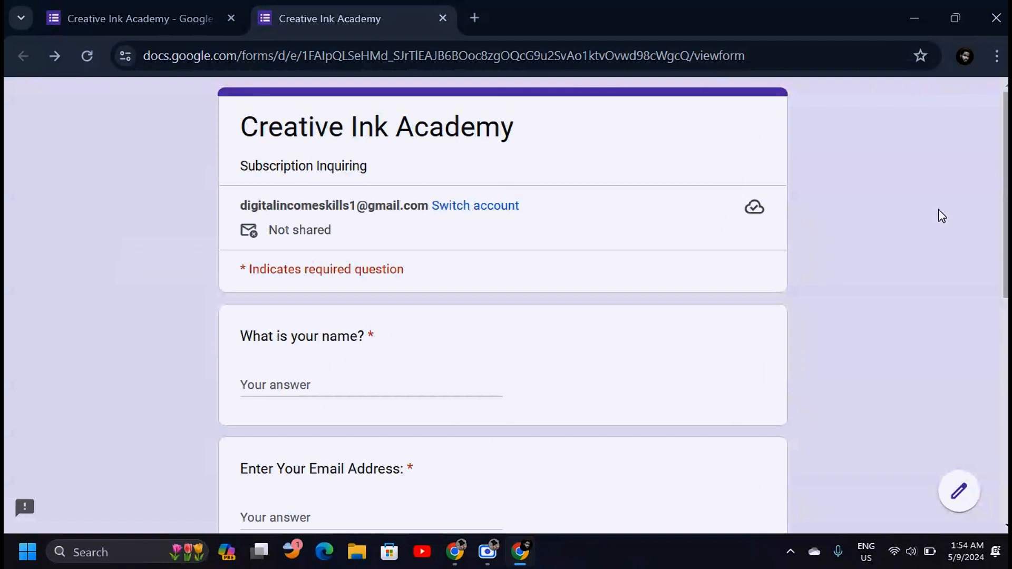
scroll(503, 306, down, 3)
scroll(502, 305, up, 3)
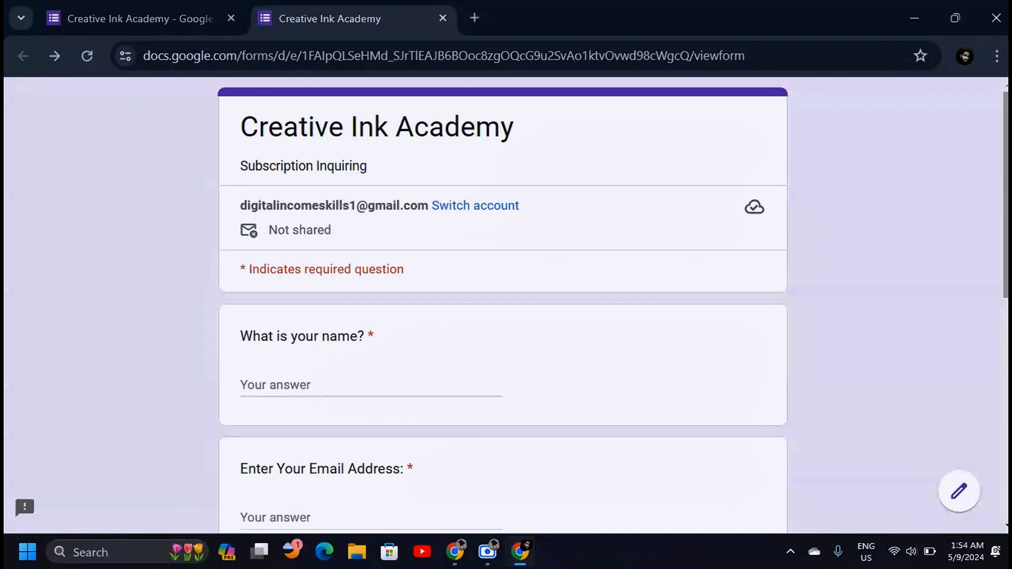
scroll(368, 200, down, 2)
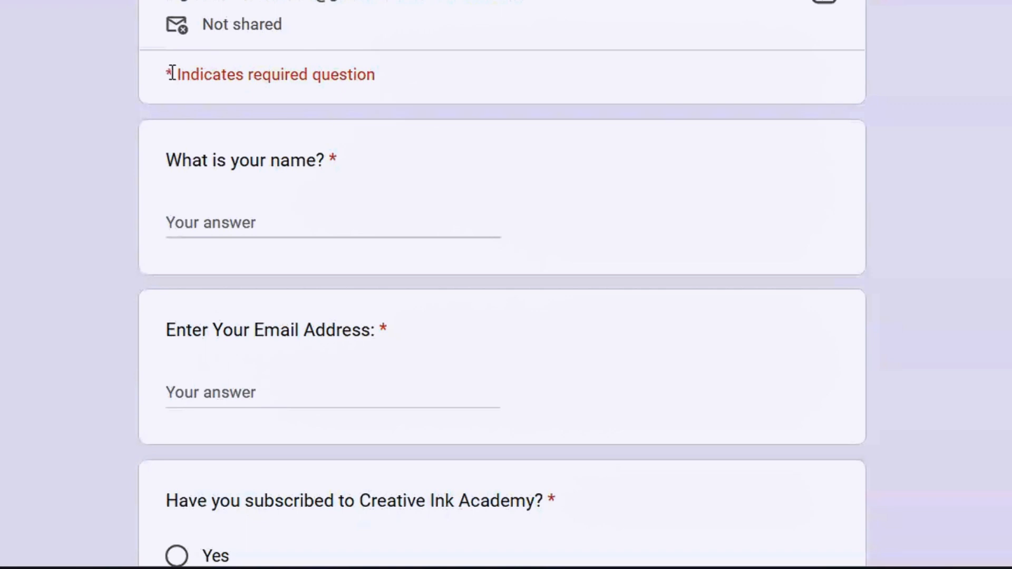
Scroll through the preview's questions, checking the asterisk that marks required ones.
drag(171, 73, 173, 74)
click(397, 90)
scroll(501, 285, down, 2)
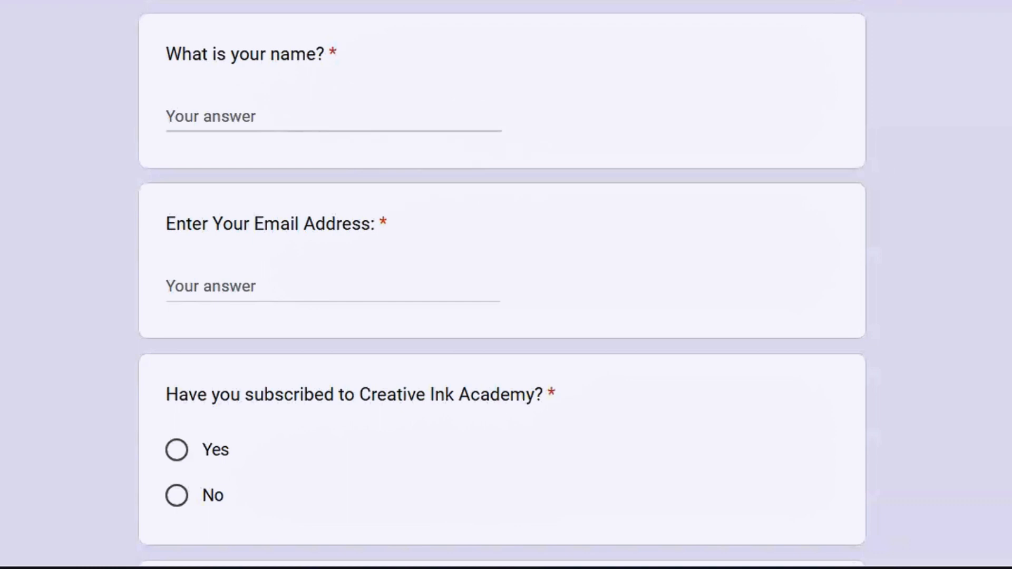
scroll(502, 284, down, 6)
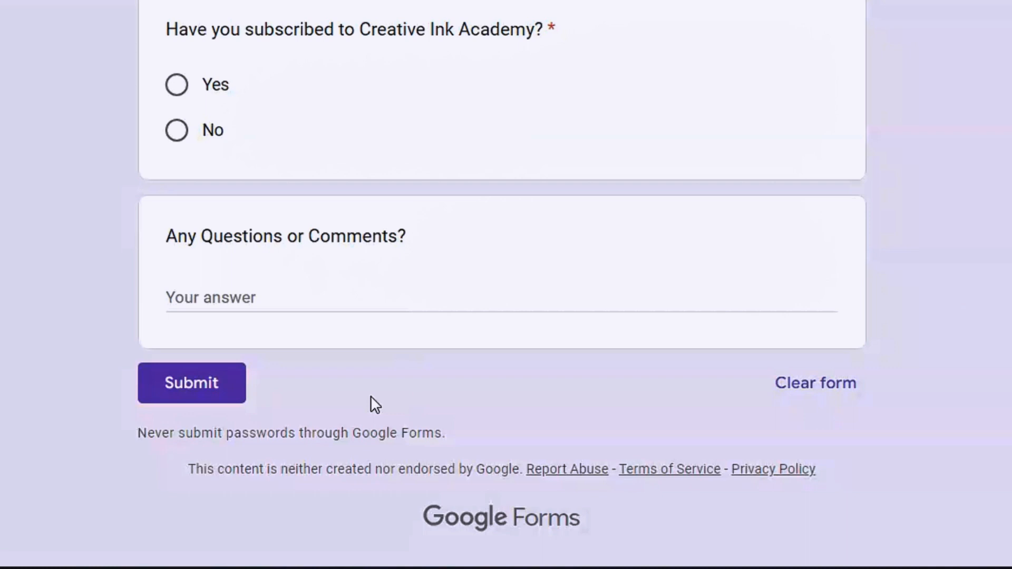
scroll(501, 285, up, 5)
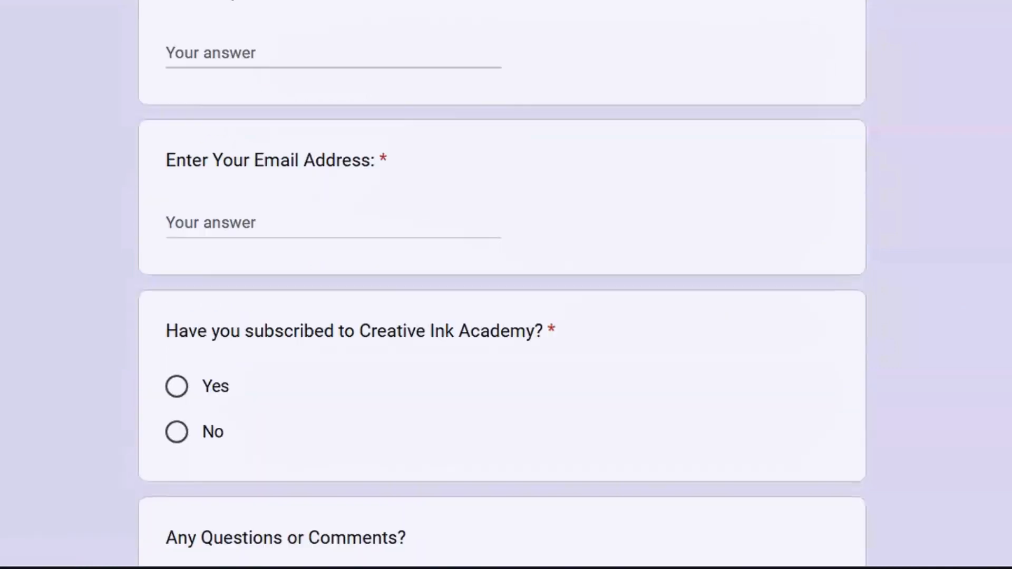
scroll(502, 284, up, 5)
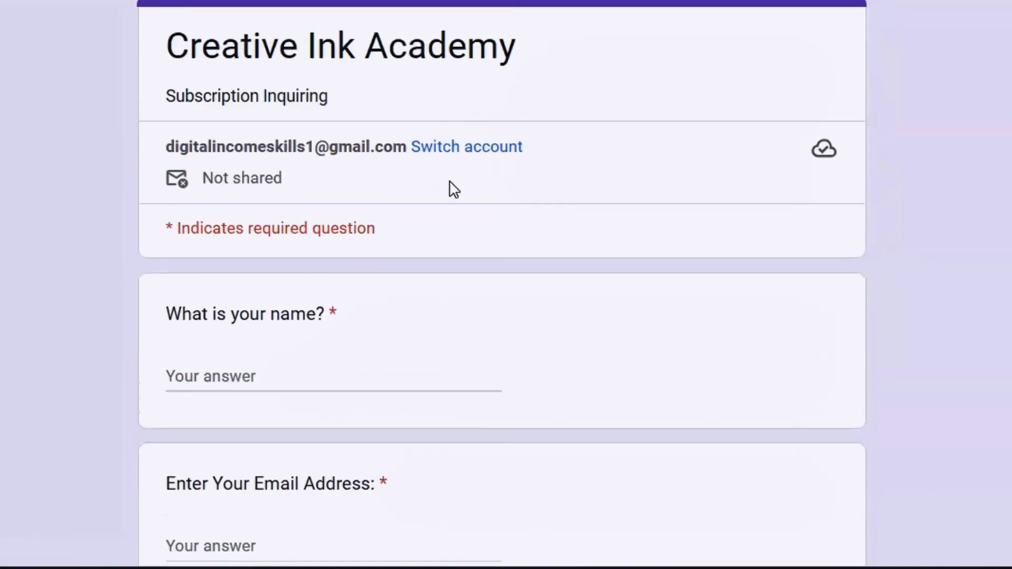
Type a respondent's name into the preview's name field, then move to the email question.
click(240, 377)
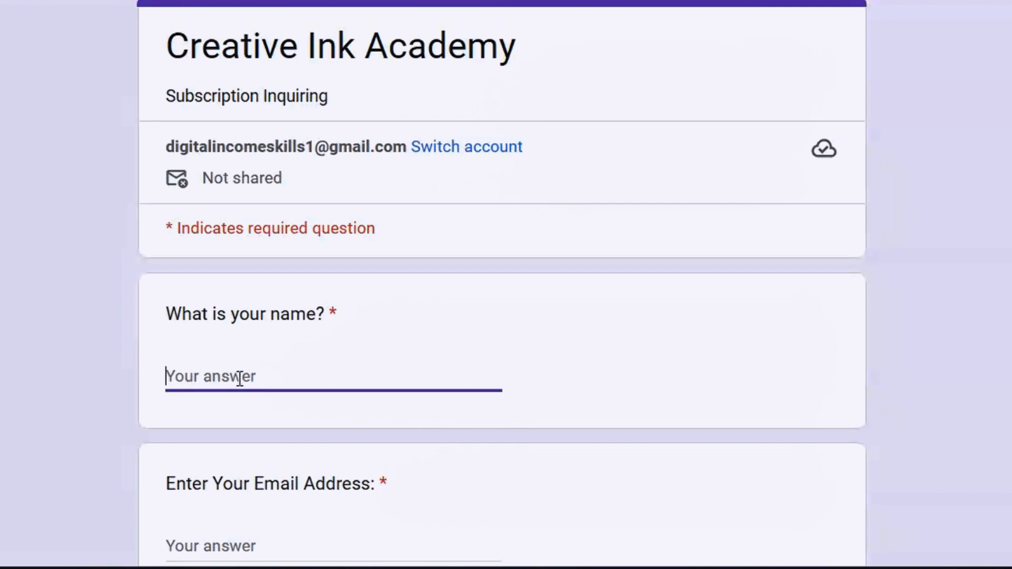
text(George)
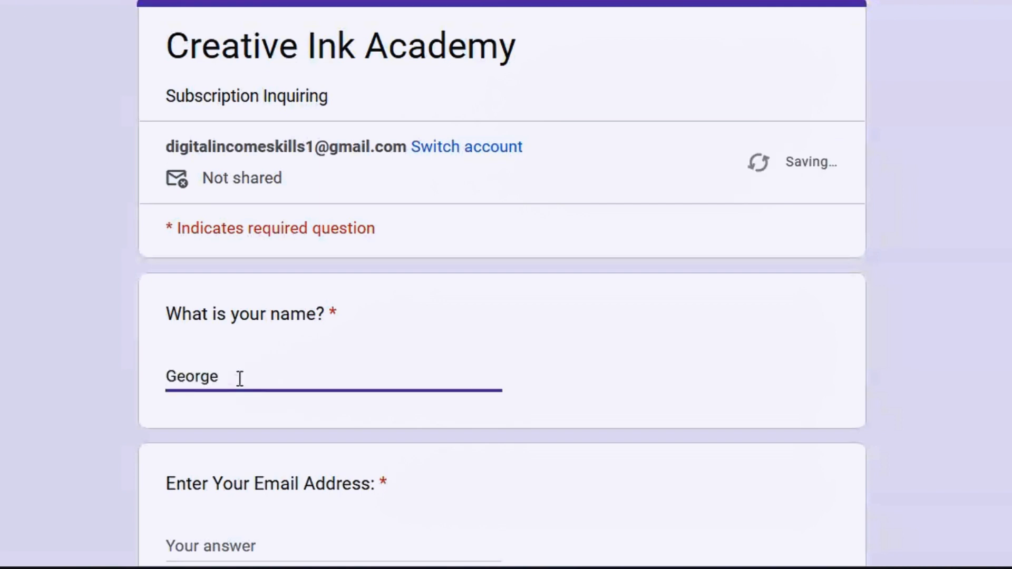
scroll(274, 237, down, 5)
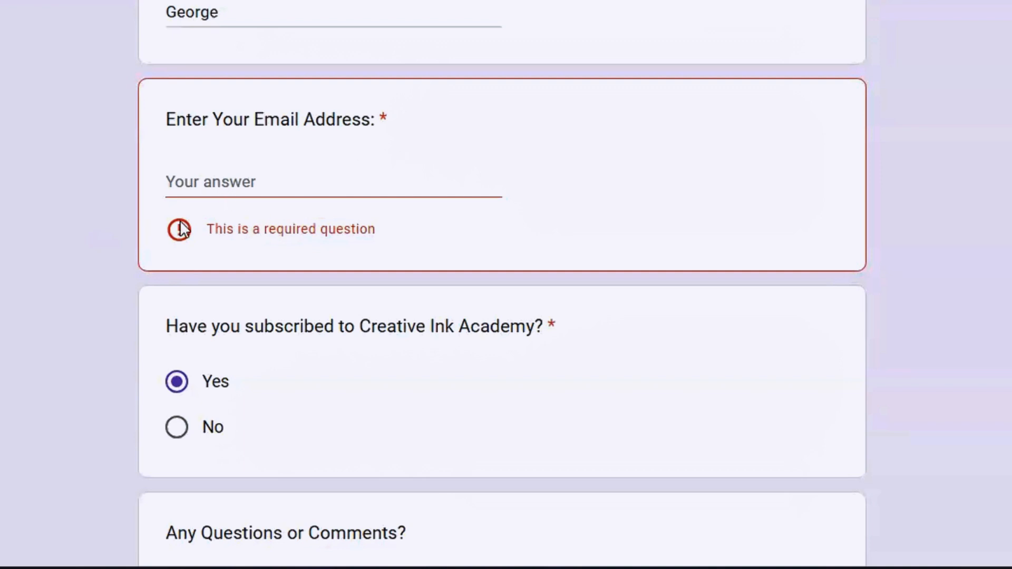
click(294, 180)
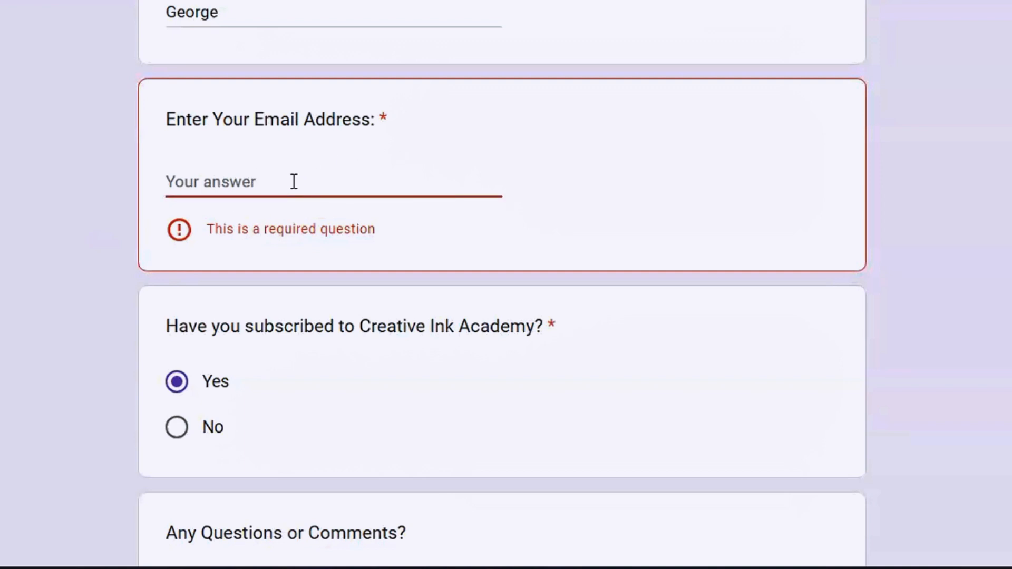
scroll(294, 181, up, 5)
Return to the form editor and open the theme customisation panel.
key(ctrl+shift+Tab)
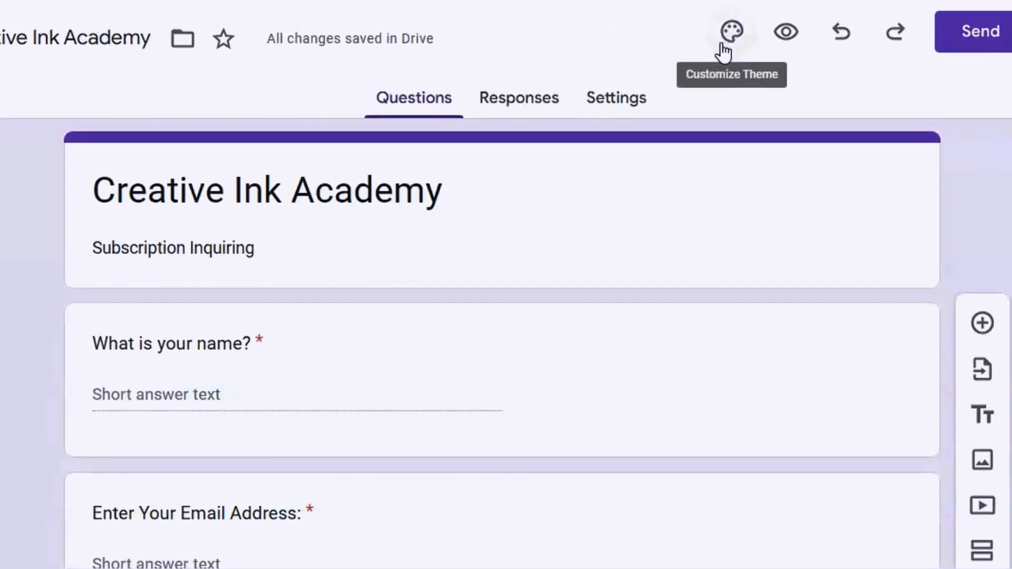
click(724, 55)
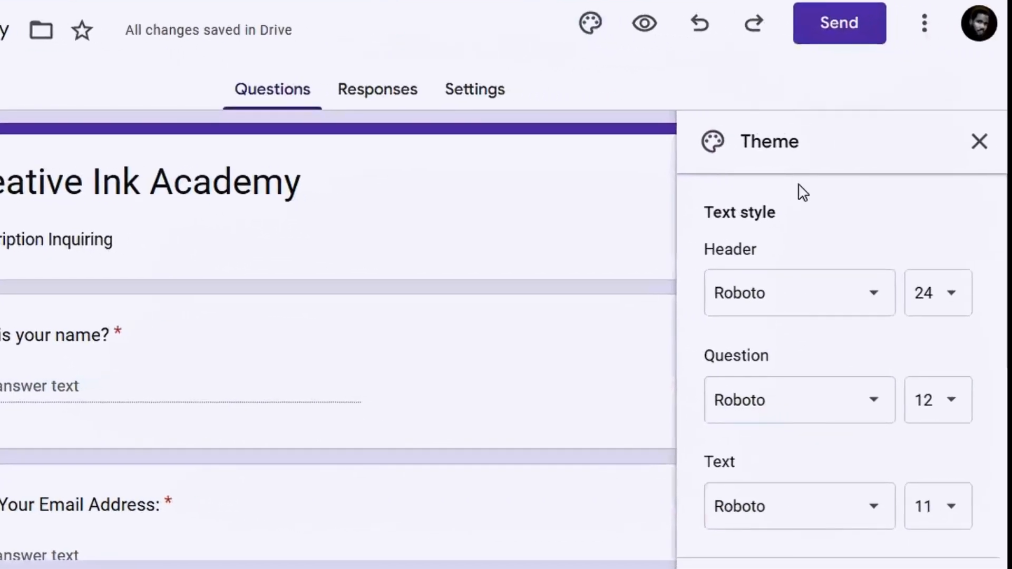
scroll(842, 366, down, 8)
scroll(842, 366, up, 6)
scroll(841, 367, up, 2)
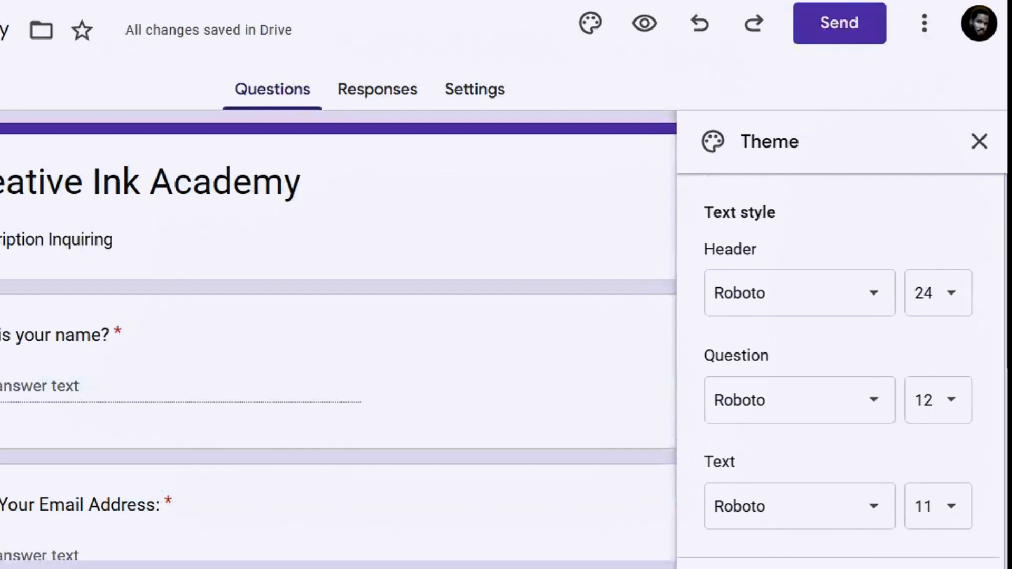
scroll(996, 289, down, 8)
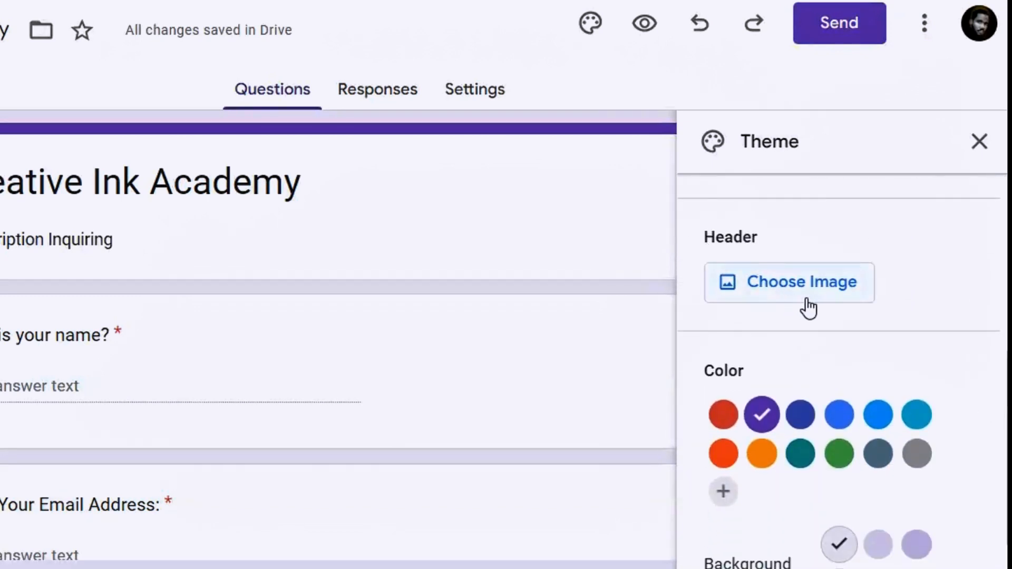
click(816, 280)
scroll(843, 369, down, 1)
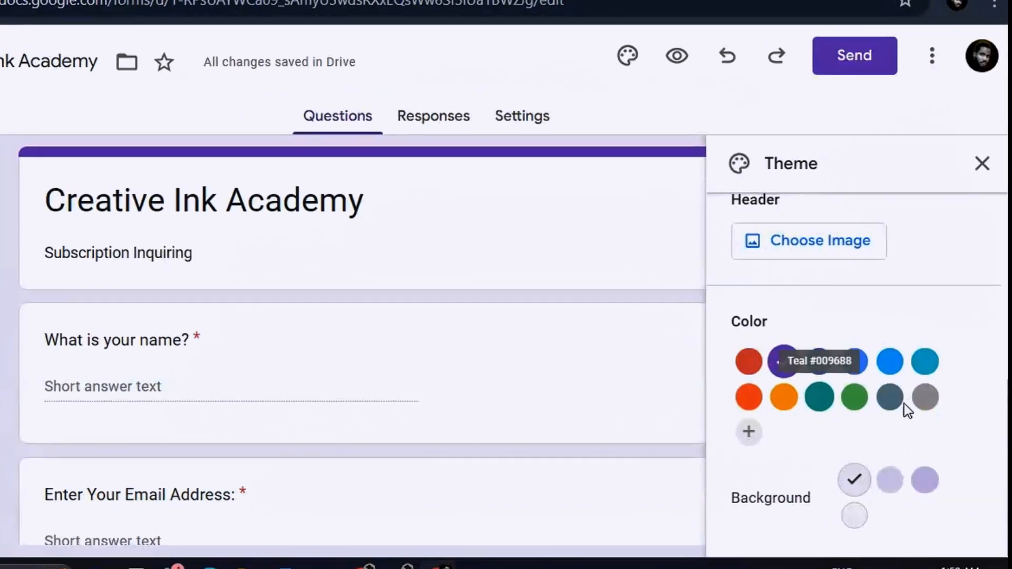
scroll(993, 416, up, 3)
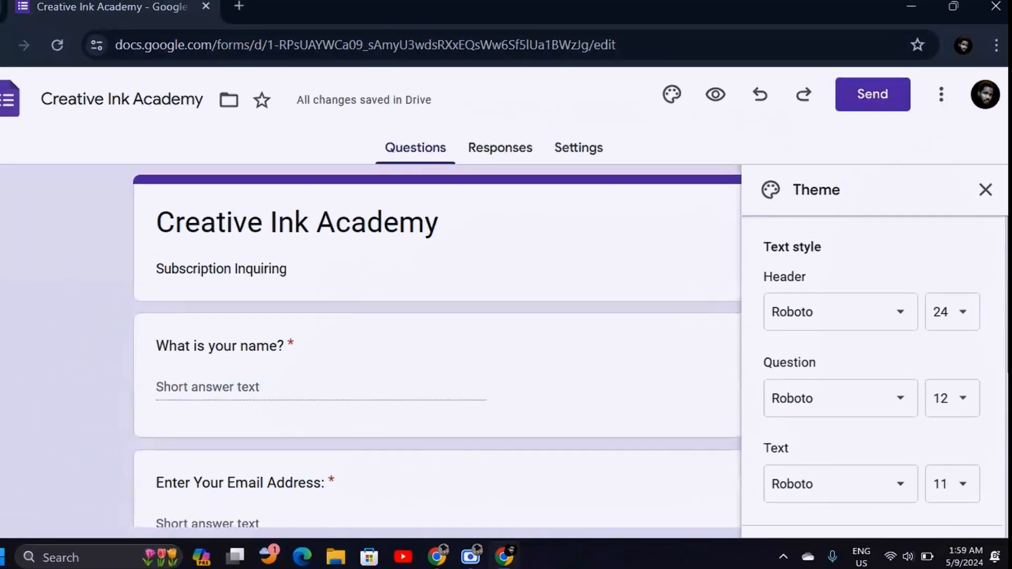
Set the header font to Nunito Extra Bold.
click(905, 319)
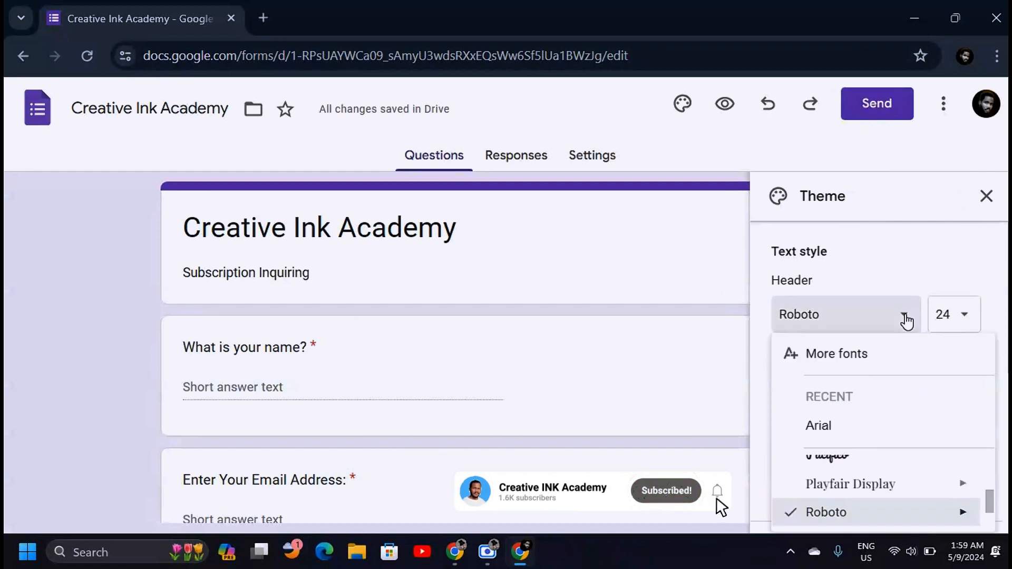
click(1002, 322)
scroll(910, 258, down, 2)
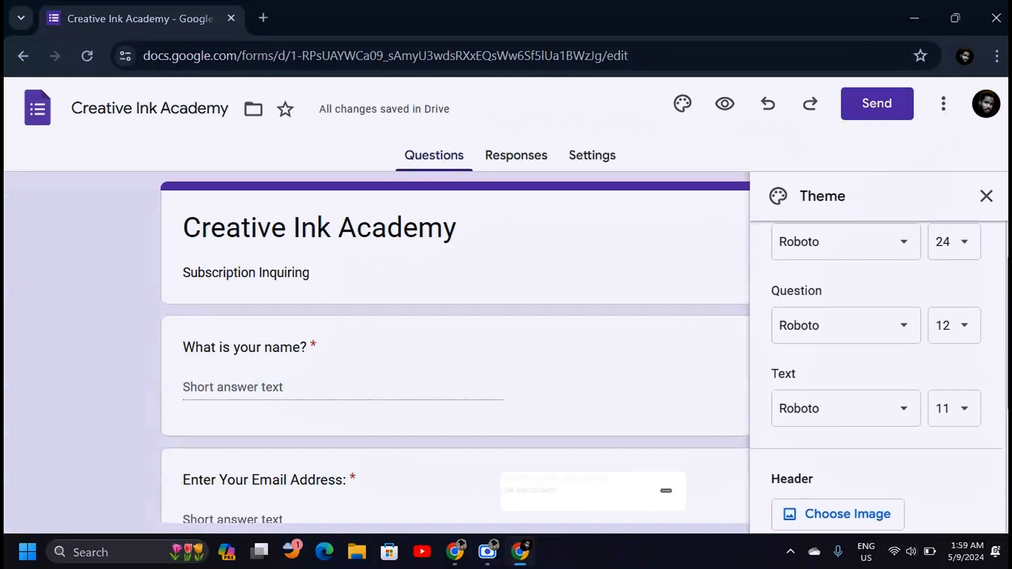
click(910, 257)
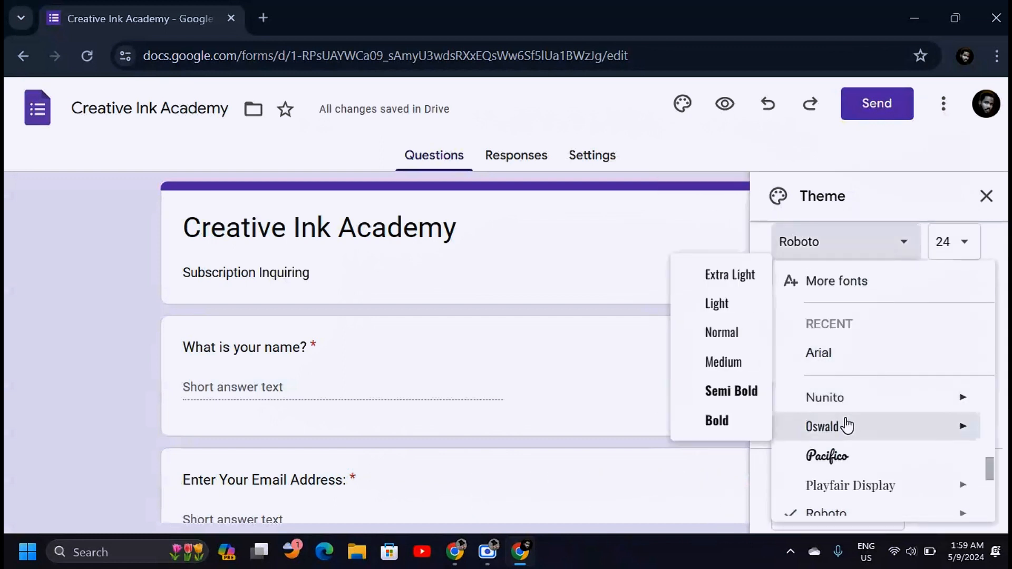
mouse_move(833, 397)
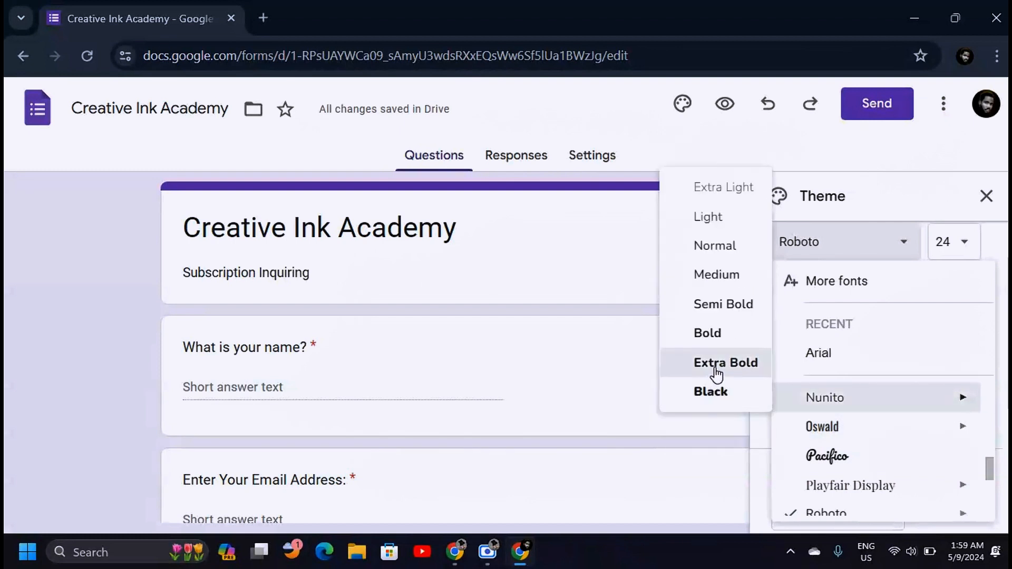
click(716, 363)
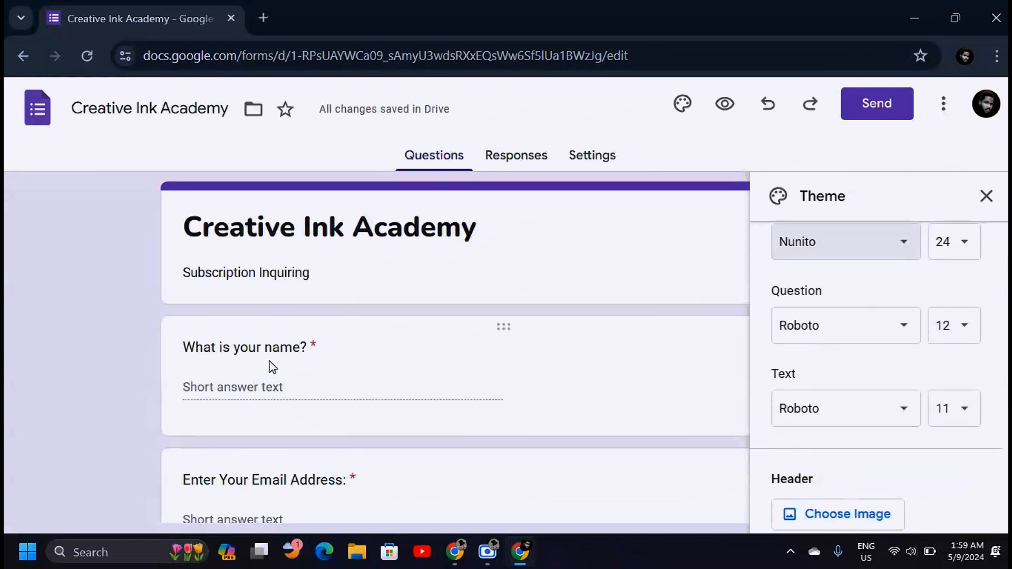
Set the question font to Nunito Semi Bold at size 13.
click(907, 332)
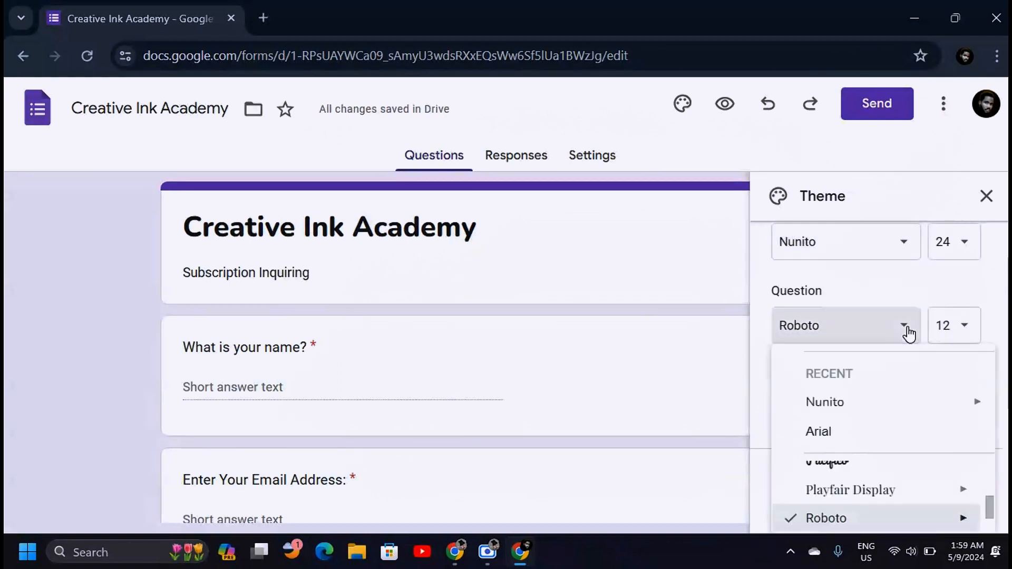
scroll(839, 464, up, 1)
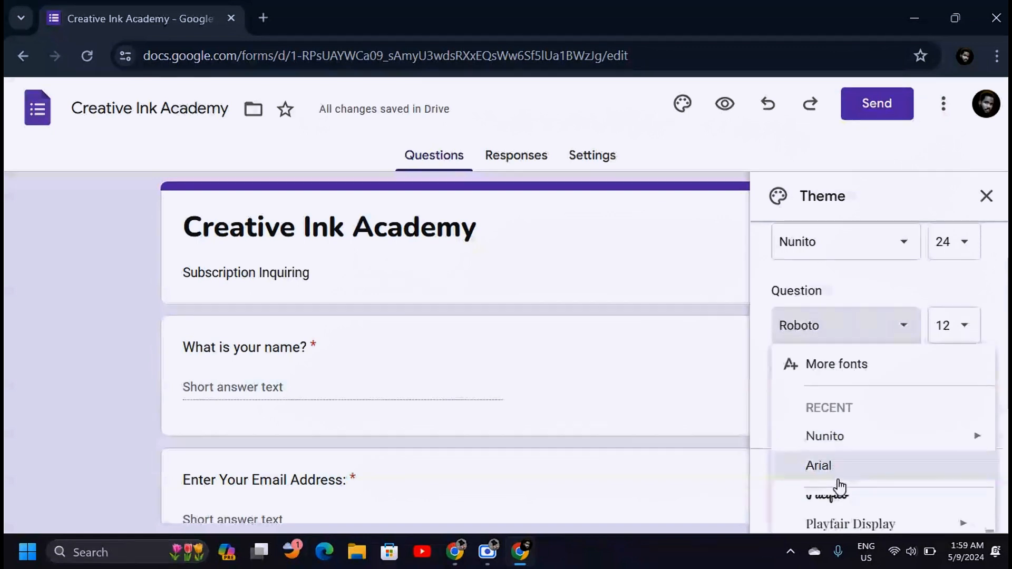
mouse_move(985, 436)
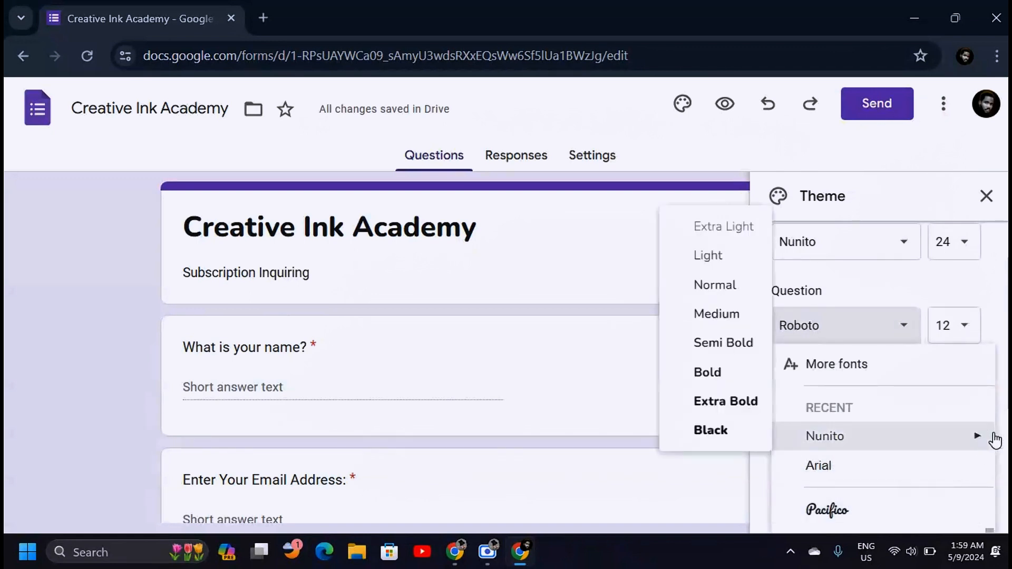
click(717, 345)
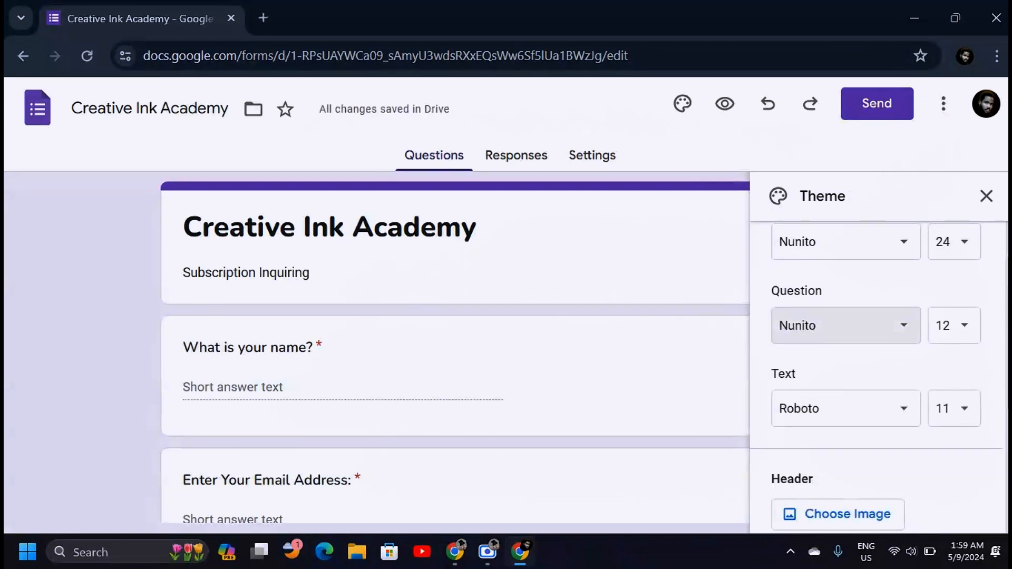
scroll(958, 295, down, 2)
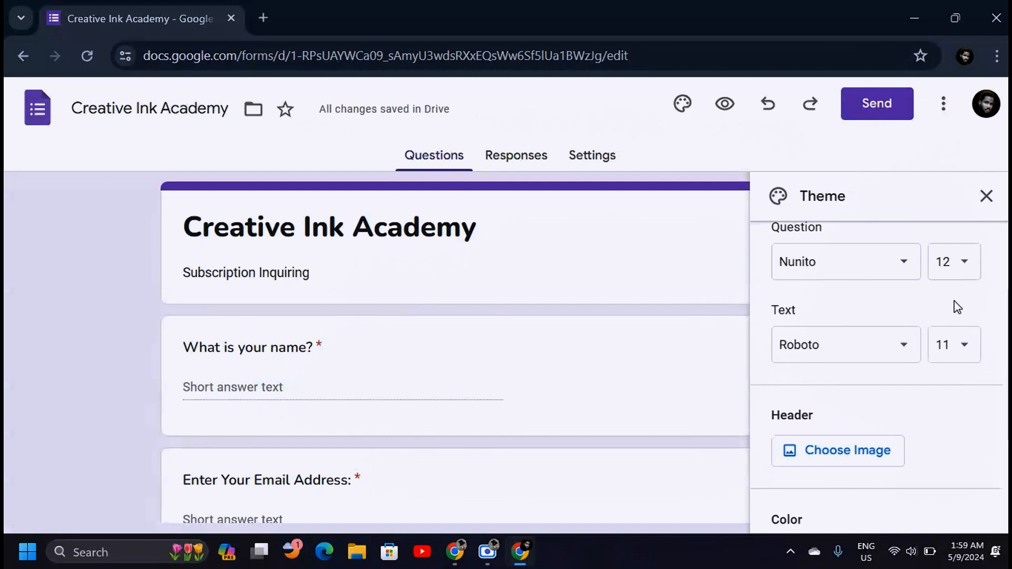
click(963, 265)
click(961, 337)
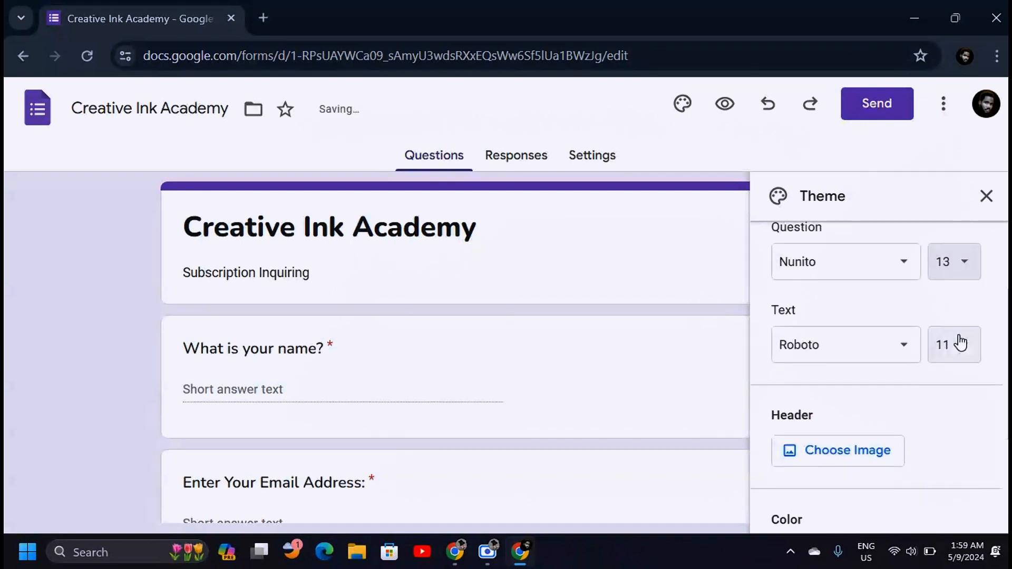
Set the body text font to Nunito Medium.
scroll(868, 312, down, 1)
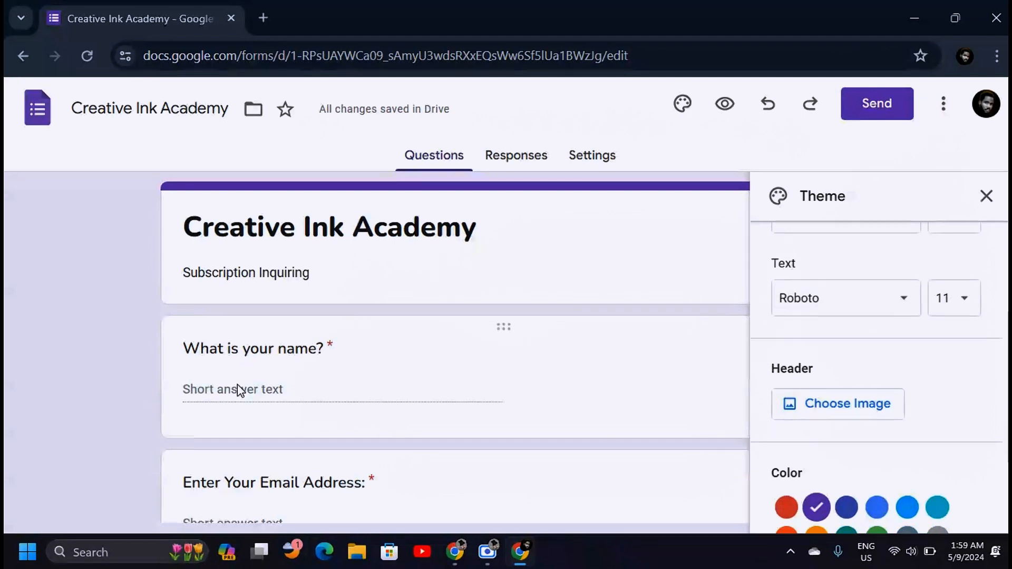
click(903, 308)
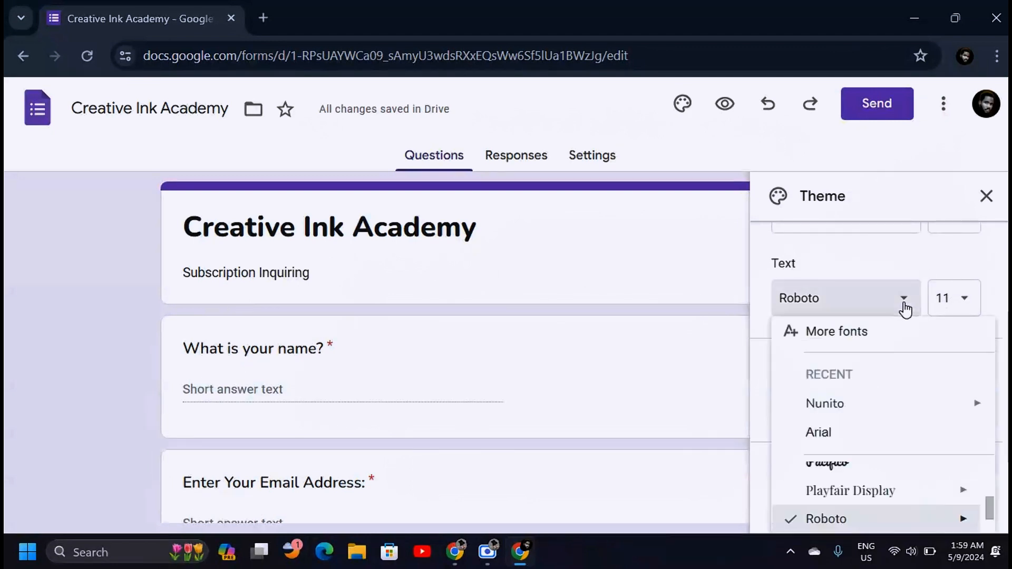
mouse_move(832, 410)
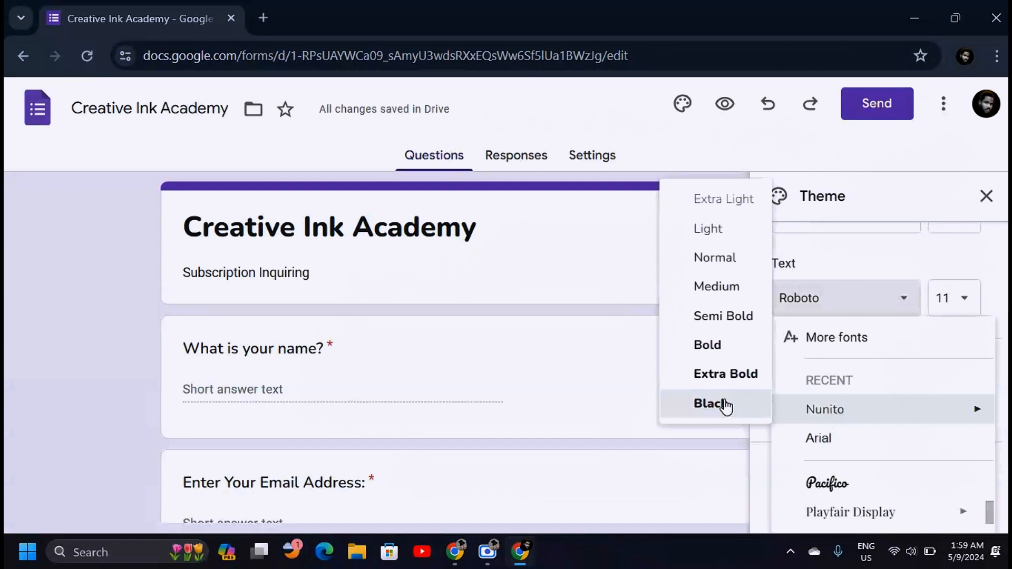
click(717, 286)
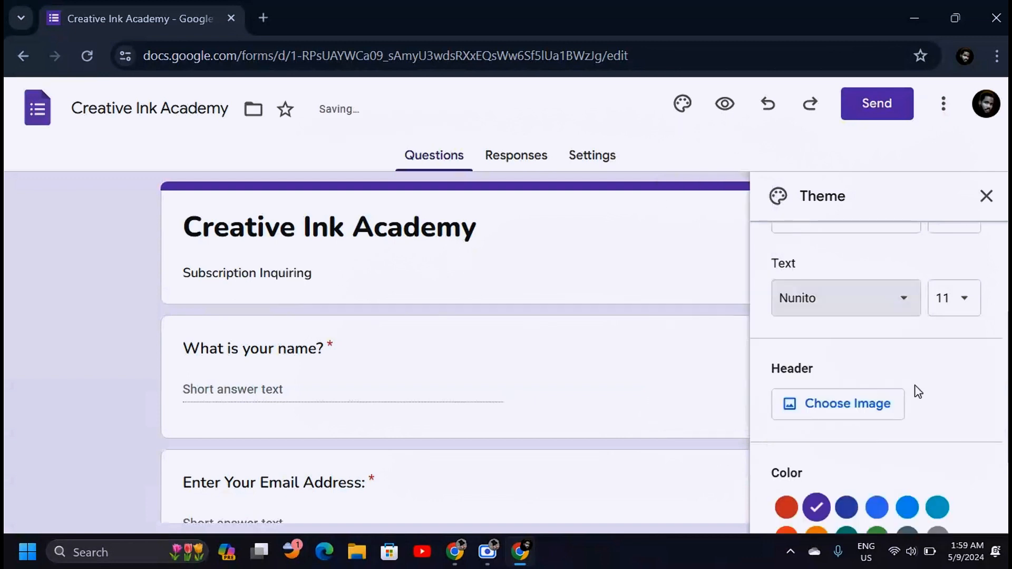
scroll(917, 391, down, 2)
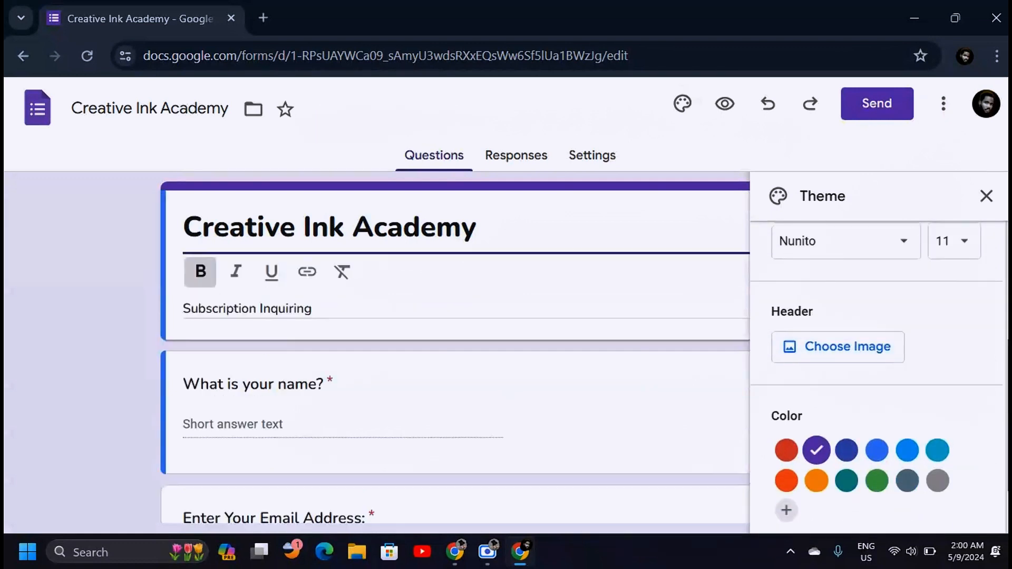
Browse the Illustrations and Birthday header images, then move to the Upload page.
click(827, 354)
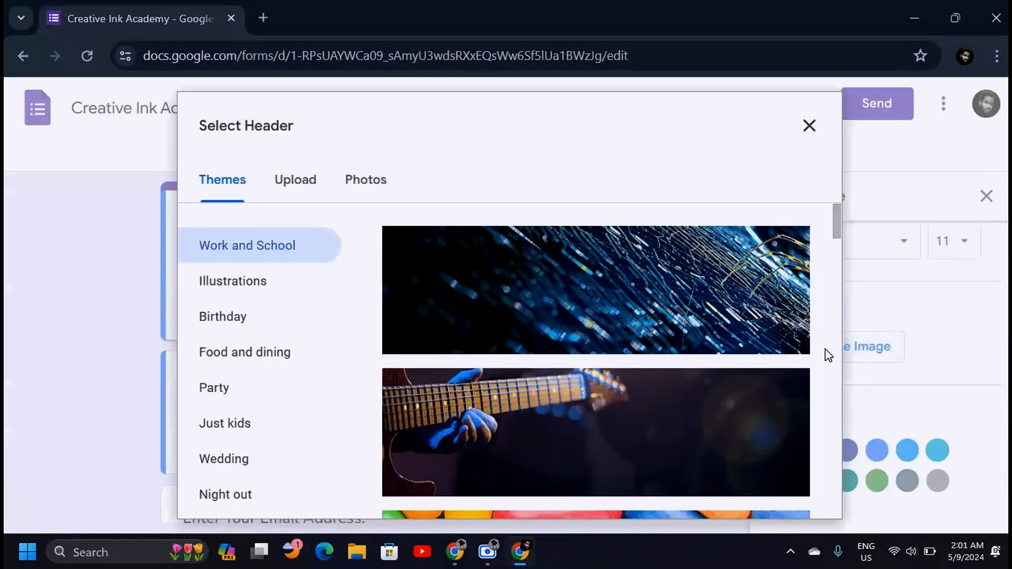
mouse_move(837, 217)
mouse_down()
mouse_move(829, 372)
mouse_move(834, 458)
mouse_move(834, 240)
mouse_move(838, 508)
mouse_move(836, 154)
mouse_up()
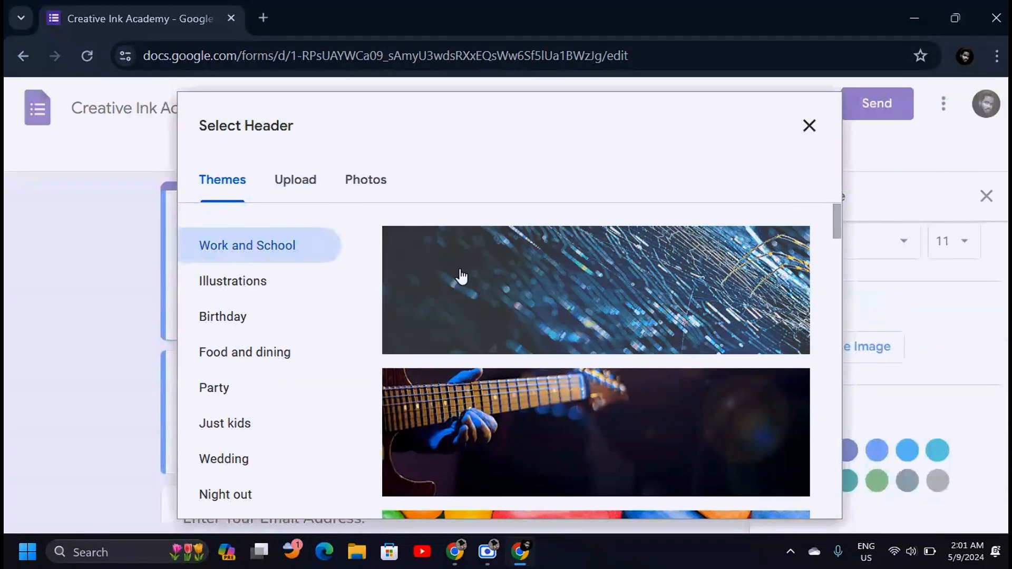
click(235, 285)
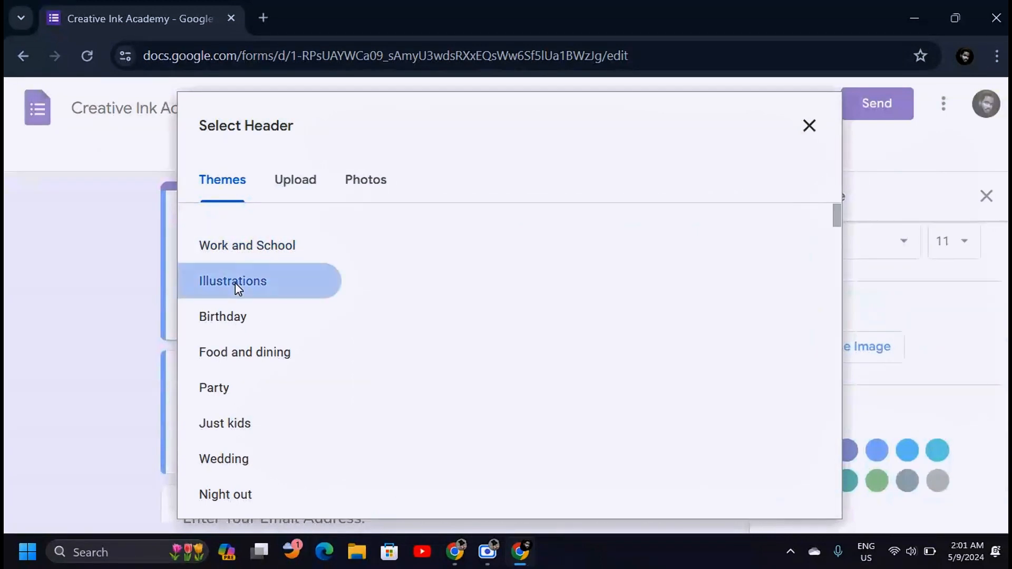
drag(837, 215, 836, 346)
click(267, 326)
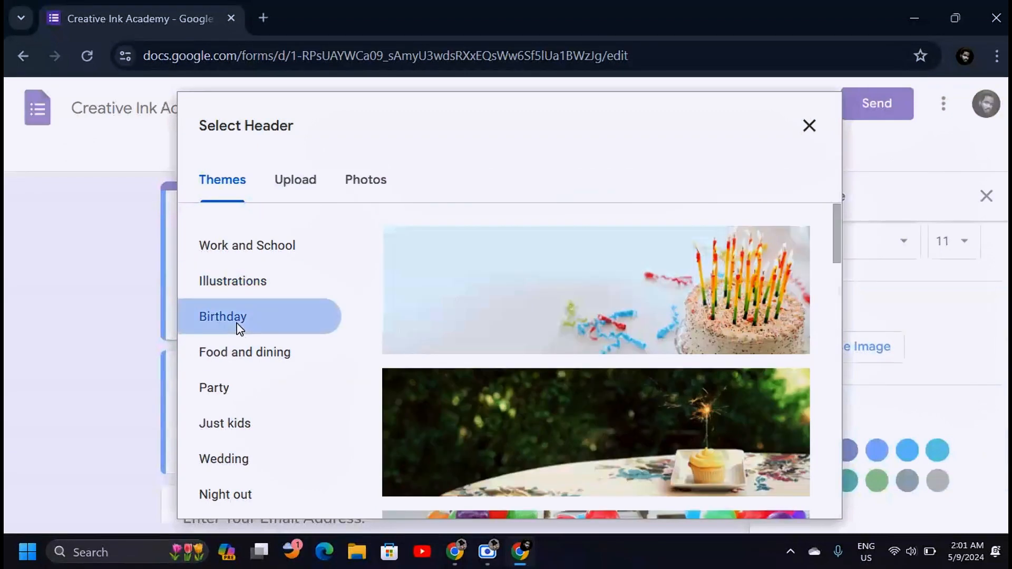
drag(834, 247, 827, 282)
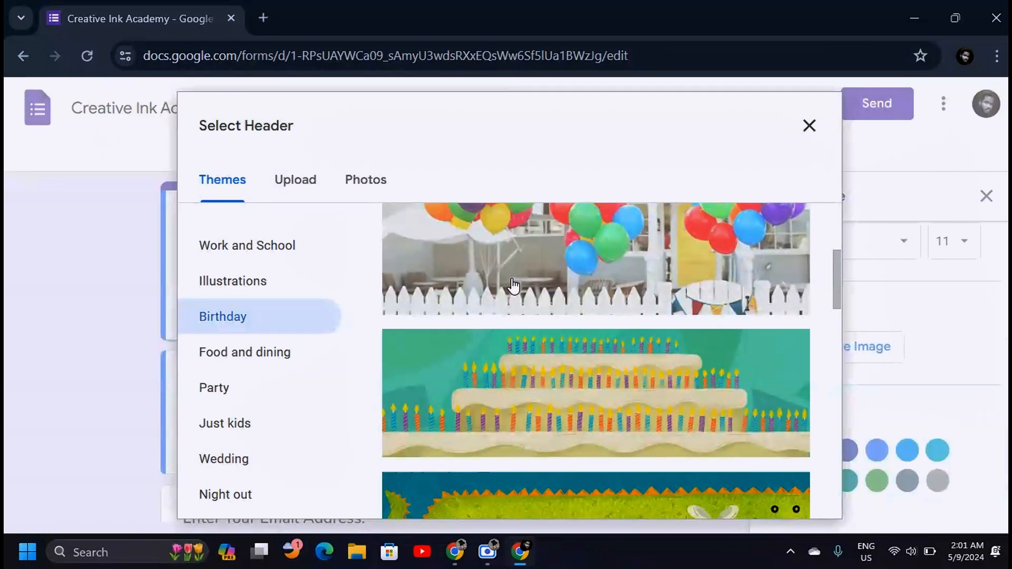
click(294, 185)
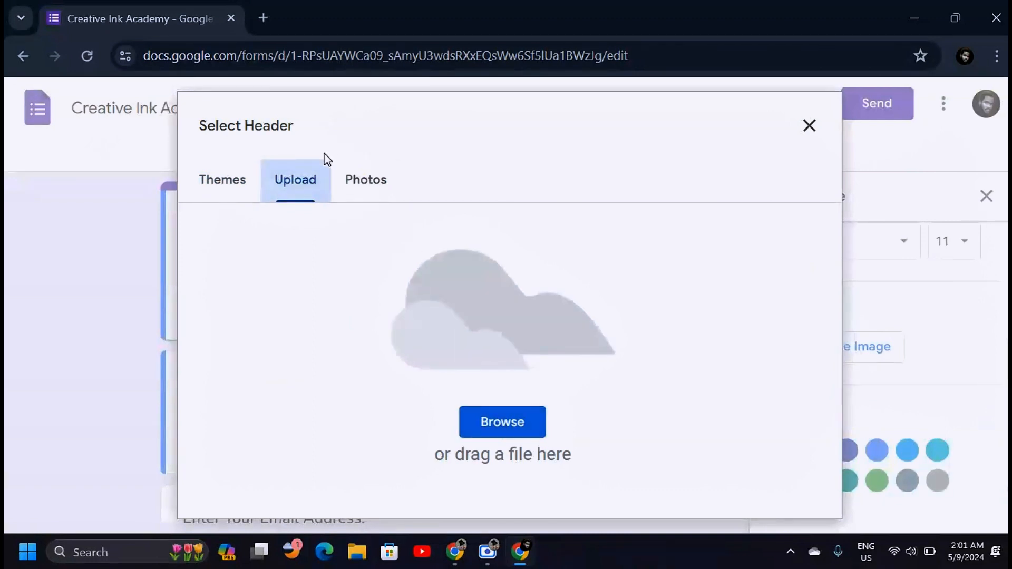
Upload GLoTJ_hXwAAZHbu from Pictures as the header, with the crop positioned over the phone.
click(500, 421)
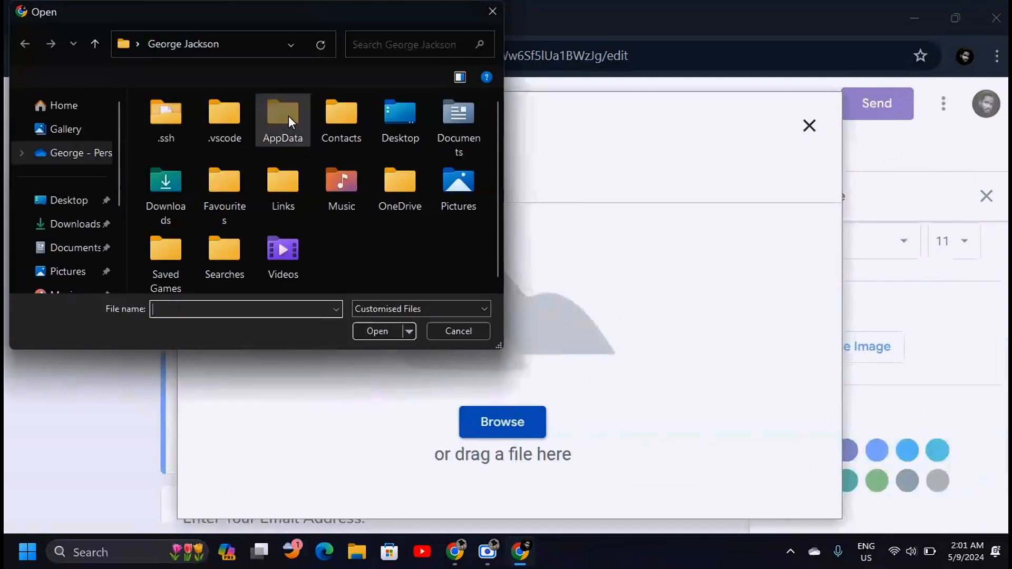
click(66, 149)
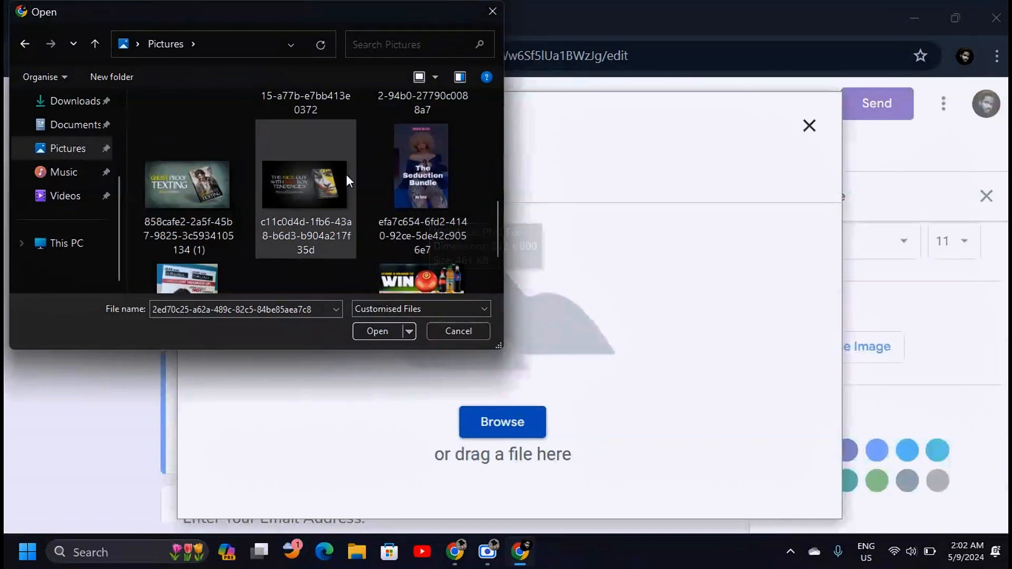
drag(495, 227, 498, 257)
click(311, 248)
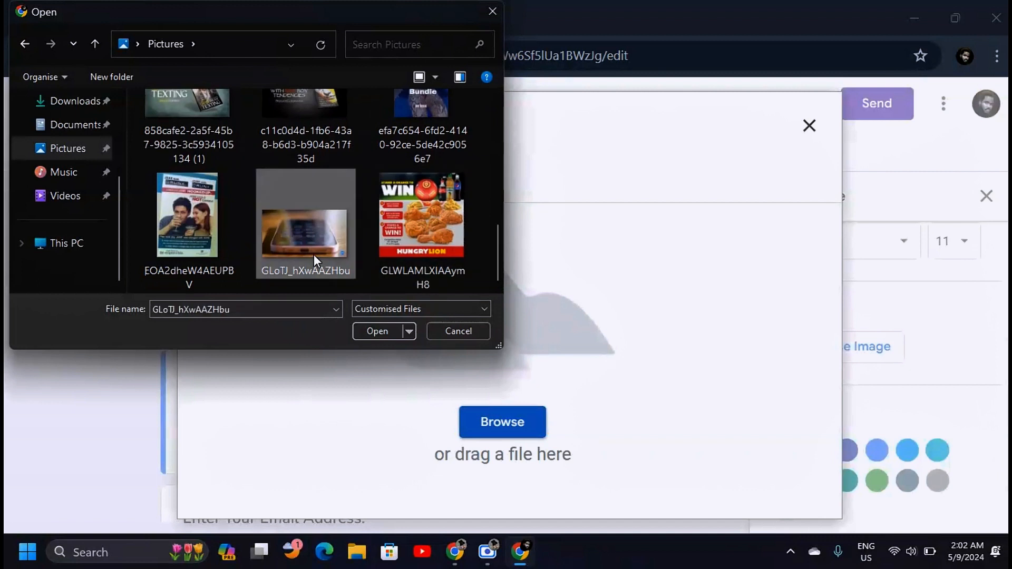
click(380, 331)
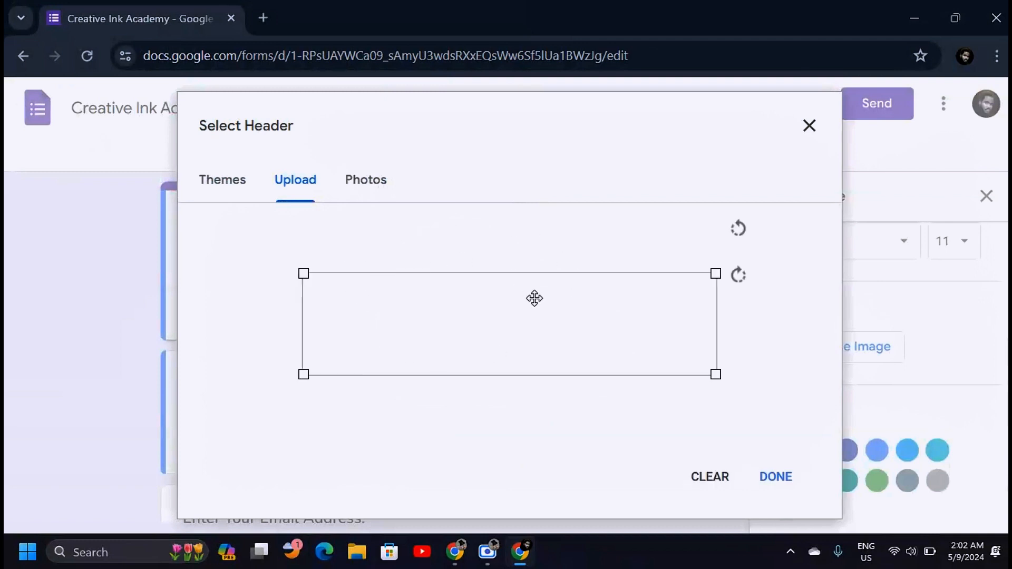
mouse_move(544, 314)
mouse_down()
mouse_move(540, 292)
mouse_move(551, 286)
mouse_move(545, 380)
mouse_move(549, 331)
mouse_up()
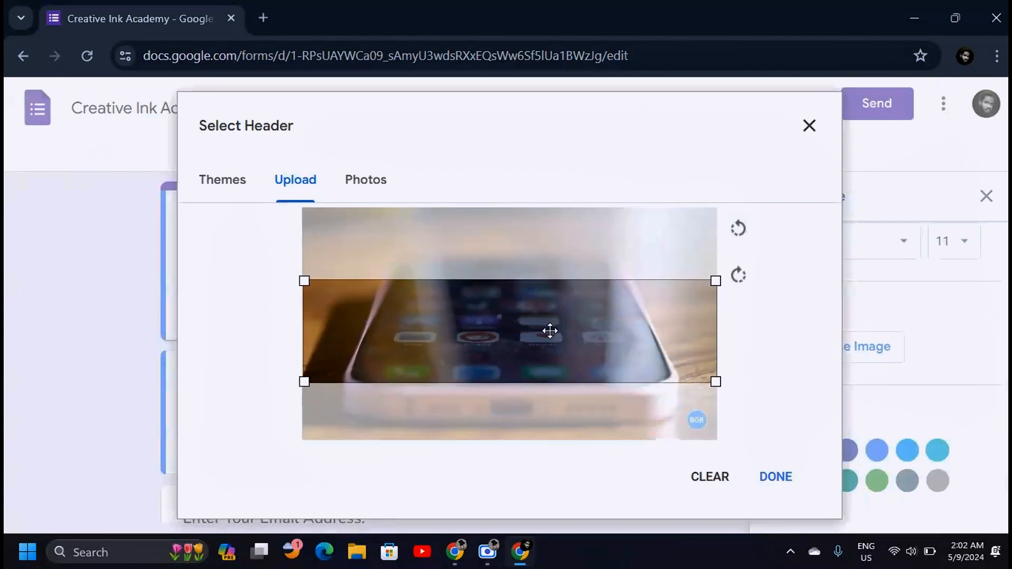
click(776, 477)
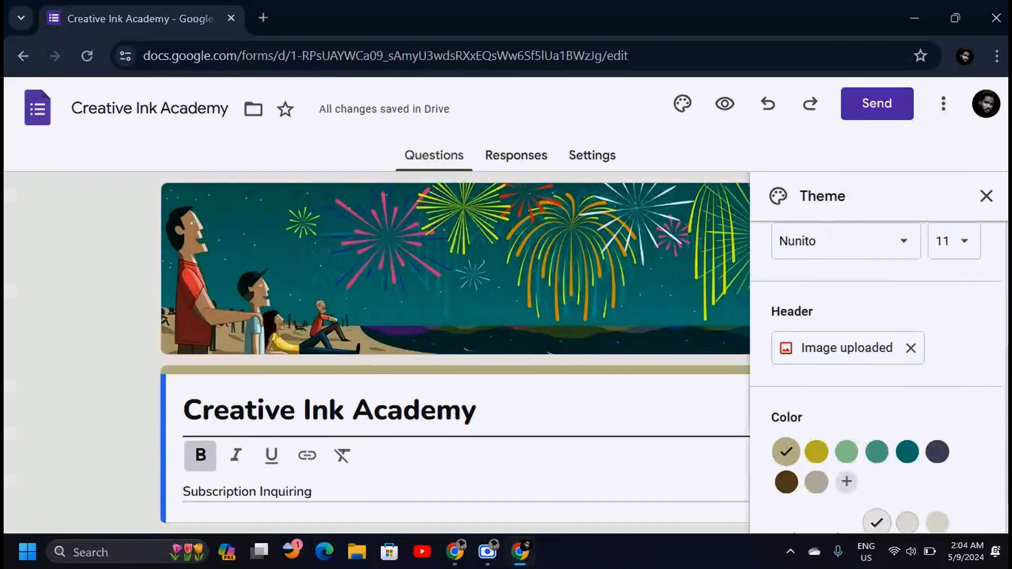
Try the yellow, green, teal, navy and brown preset theme colours.
click(816, 452)
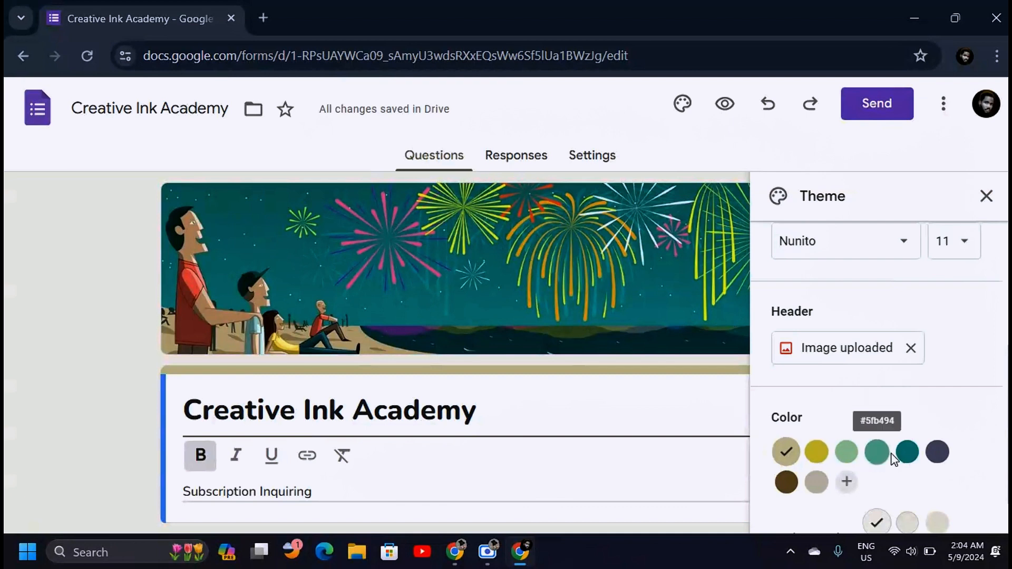
scroll(865, 422, down, 1)
click(846, 396)
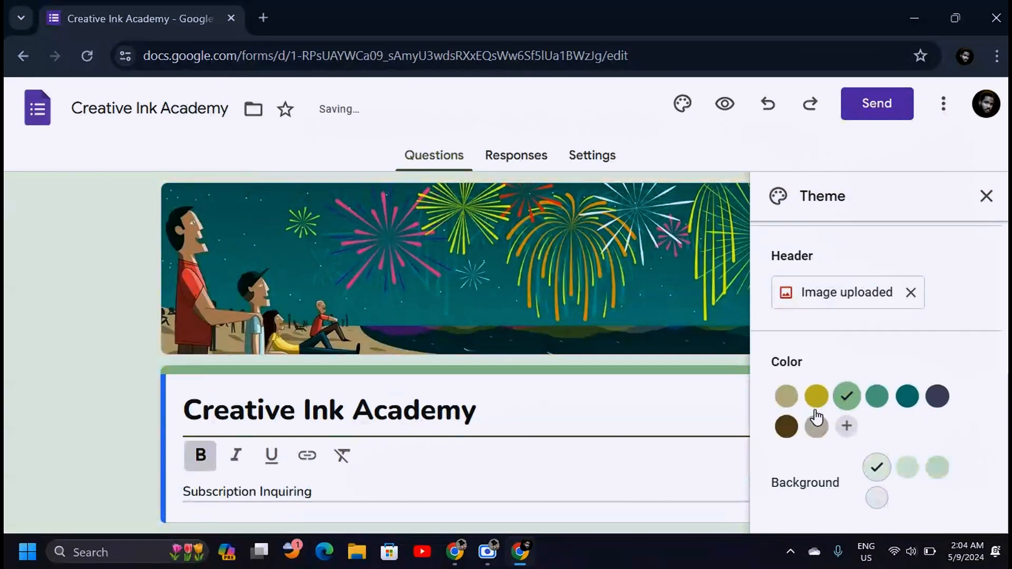
click(878, 399)
click(907, 403)
click(941, 402)
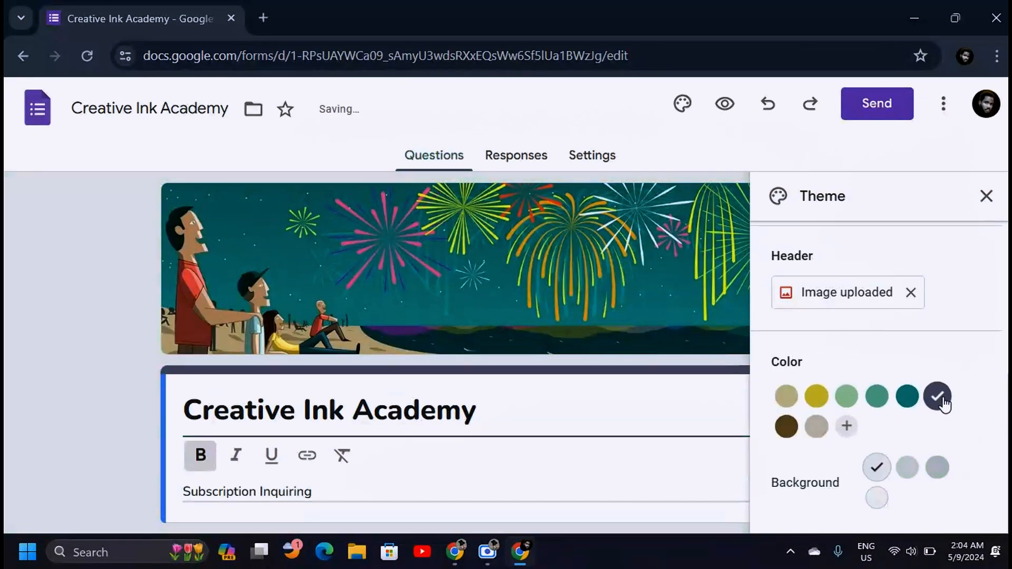
click(791, 427)
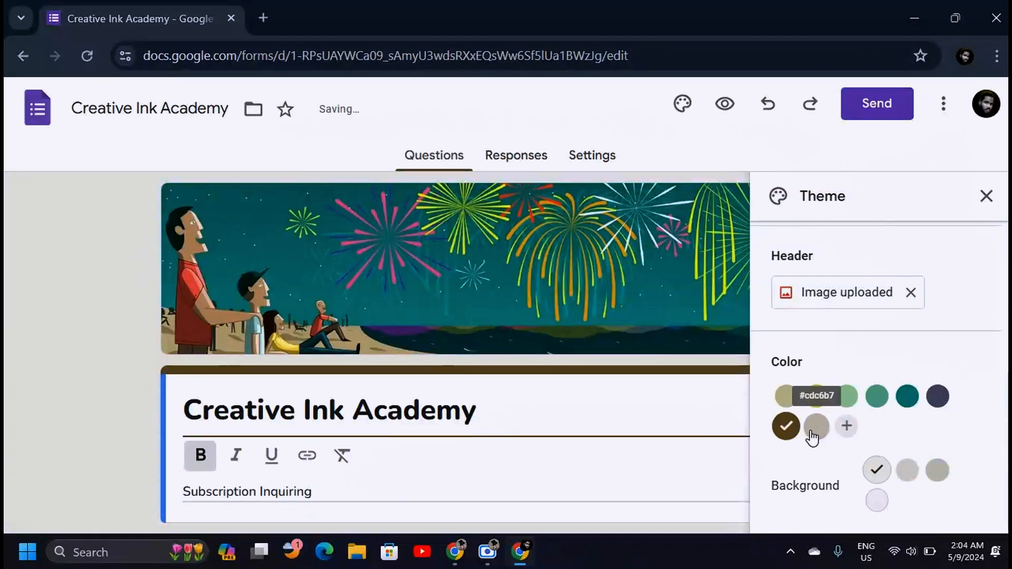
Mix a custom violet theme colour #6226d2 and add it to the theme.
click(847, 433)
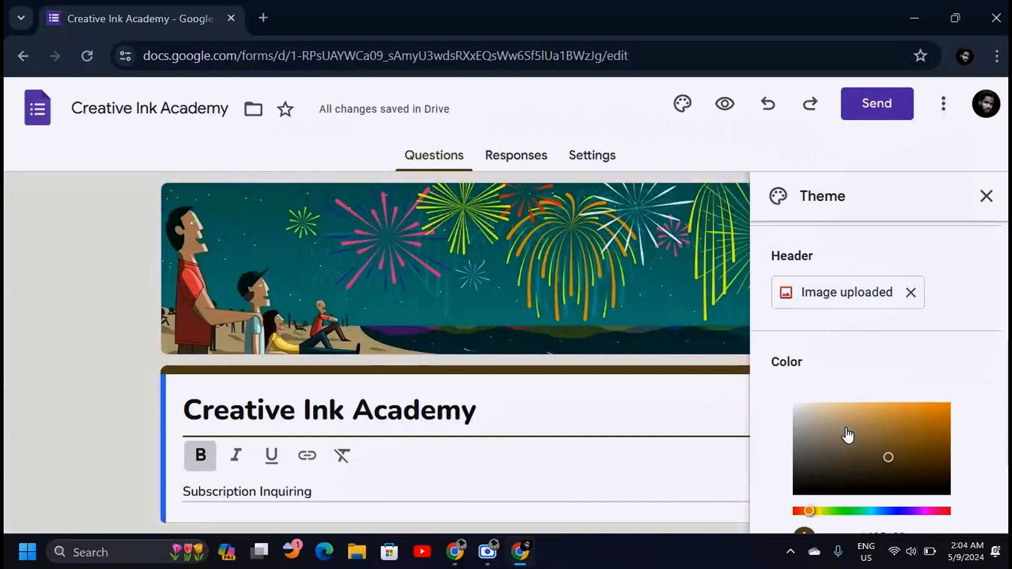
click(918, 425)
scroll(882, 390, down, 3)
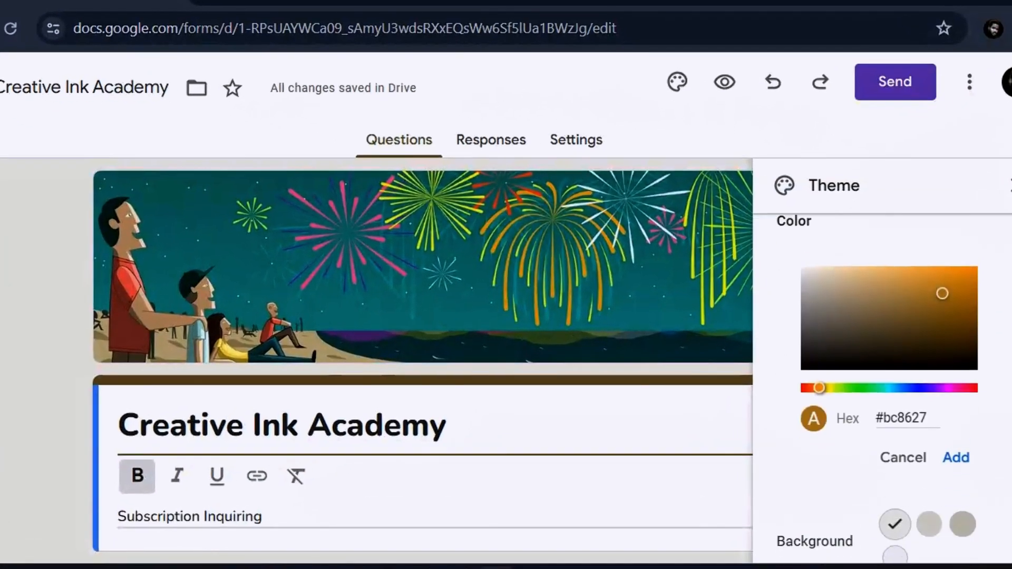
click(896, 374)
drag(899, 376, 918, 376)
click(952, 281)
drag(953, 281, 954, 276)
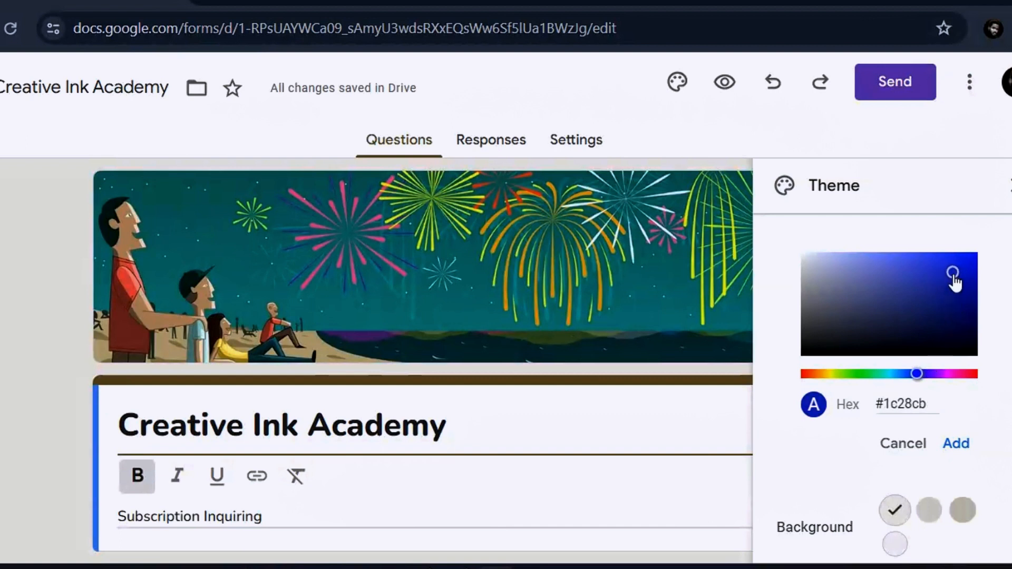
click(956, 374)
click(956, 287)
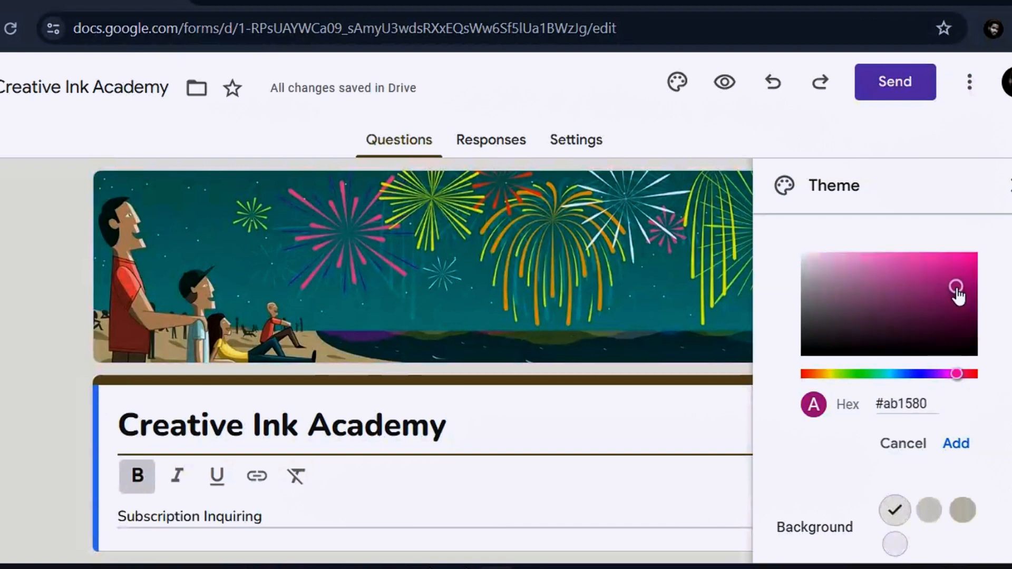
click(962, 262)
click(929, 374)
click(947, 291)
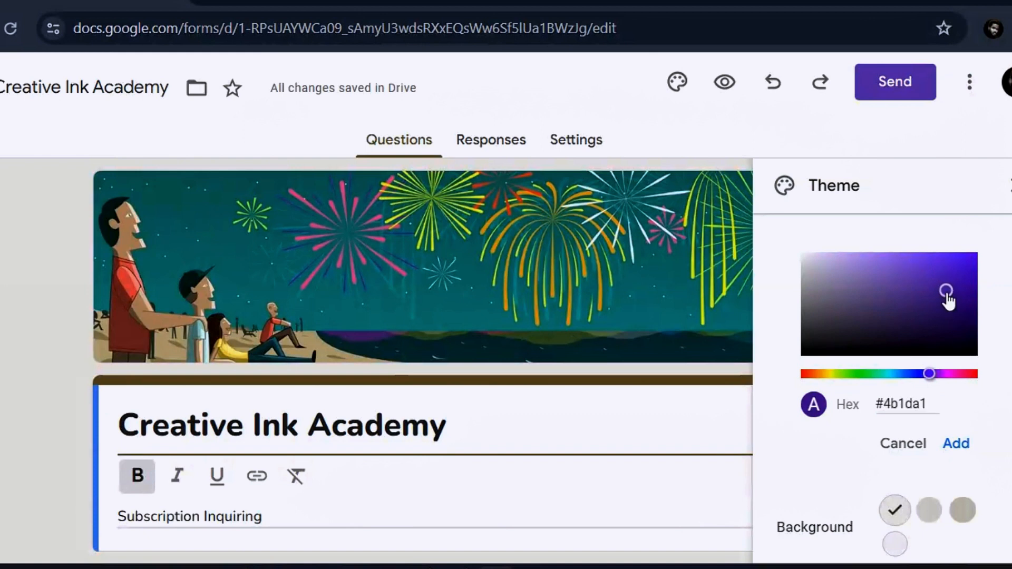
click(946, 270)
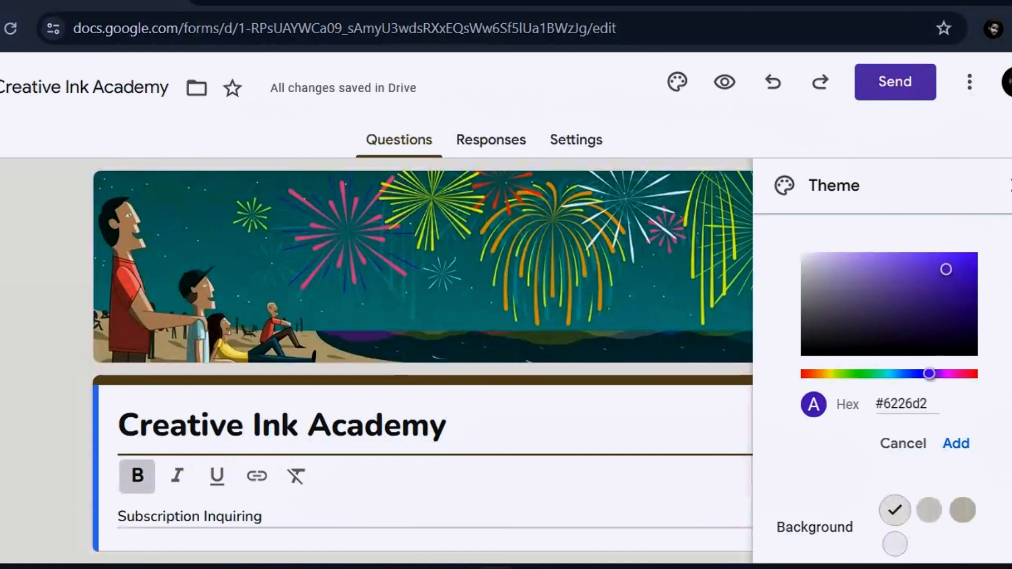
click(958, 433)
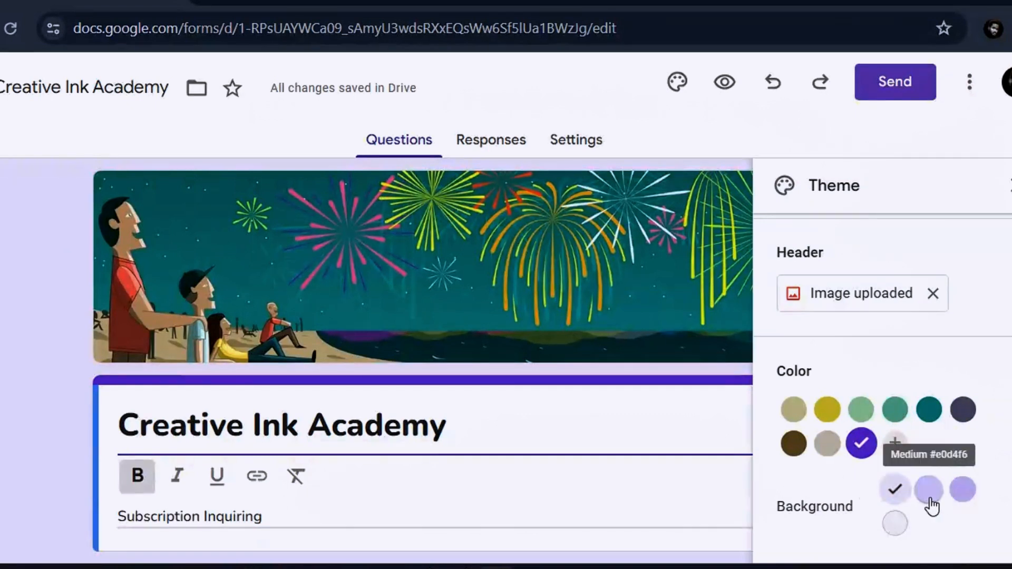
Set the background to the darker lavender swatch and close the theme panel.
click(960, 497)
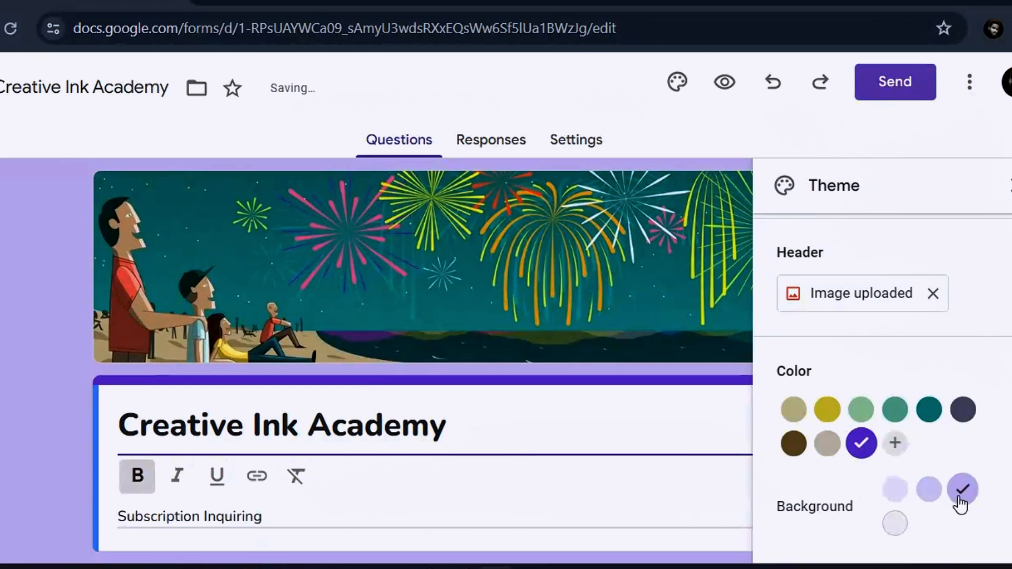
click(929, 489)
click(895, 489)
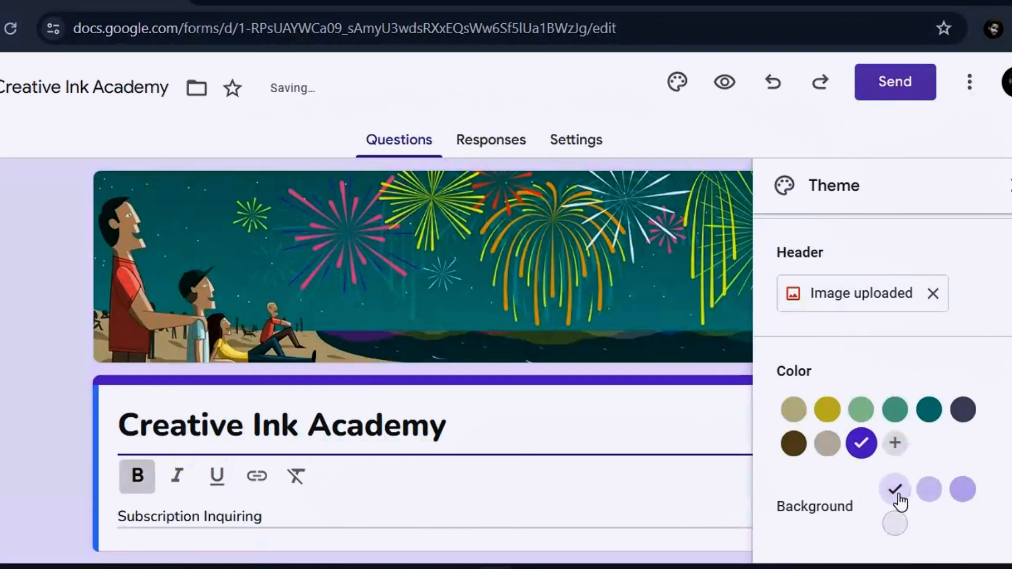
click(895, 527)
click(928, 489)
click(975, 493)
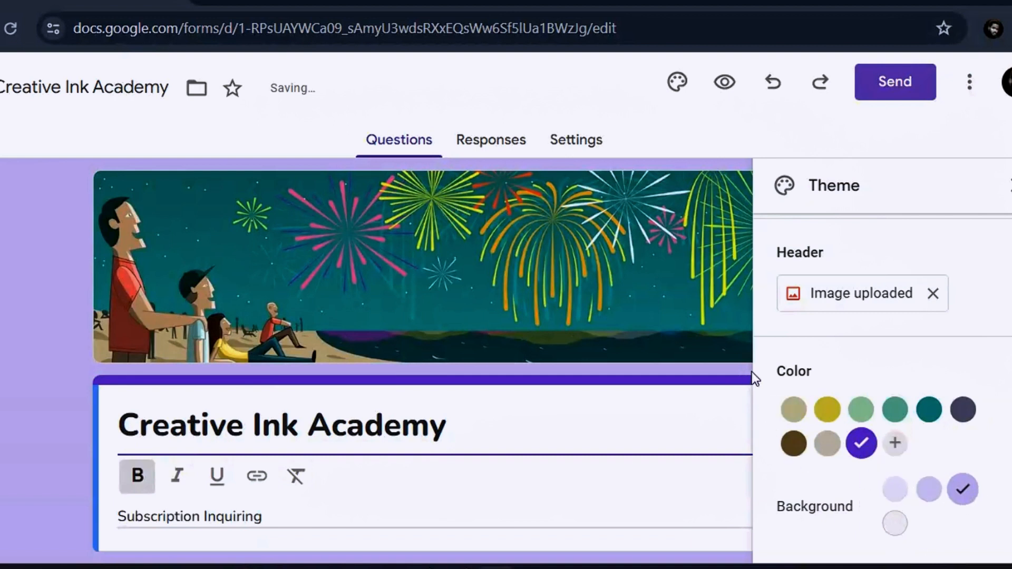
click(1007, 185)
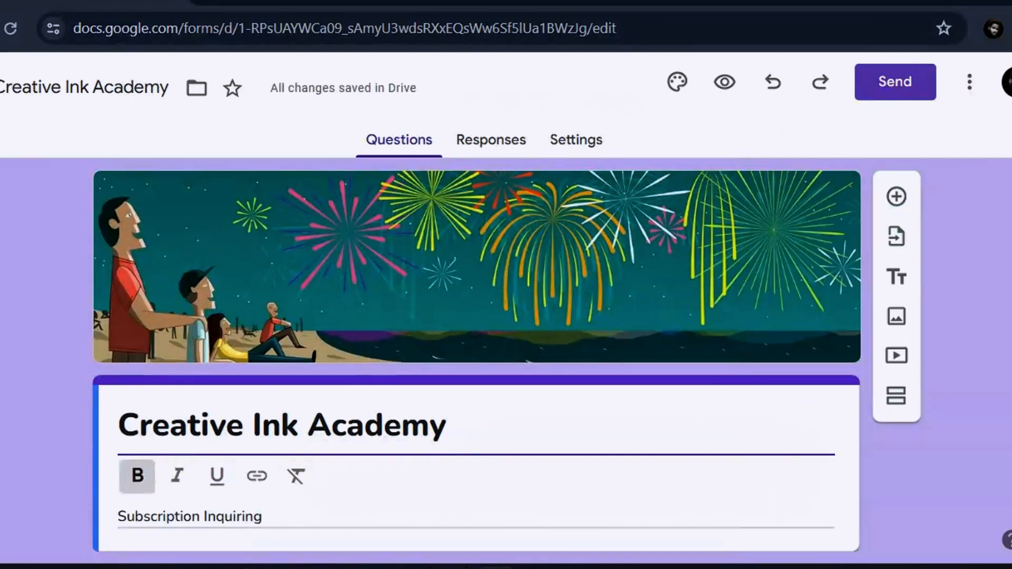
scroll(910, 344, down, 1)
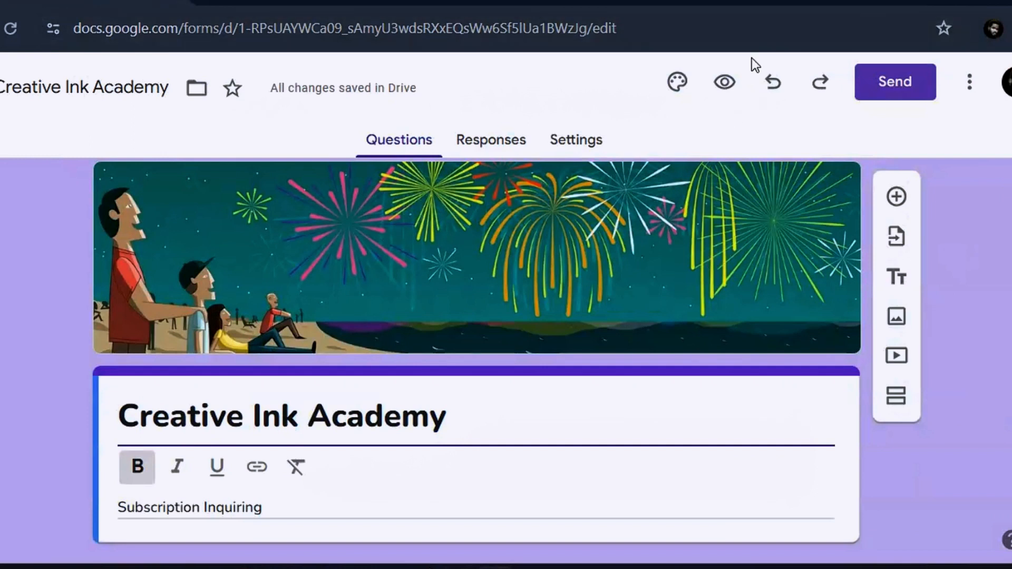
click(725, 81)
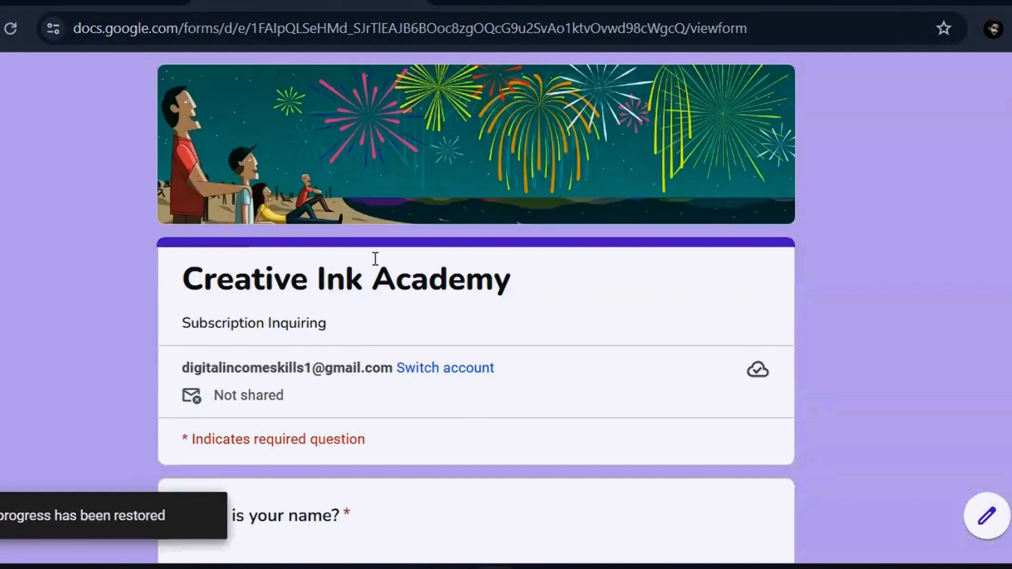
scroll(969, 197, down, 3)
scroll(475, 308, down, 9)
scroll(476, 309, up, 5)
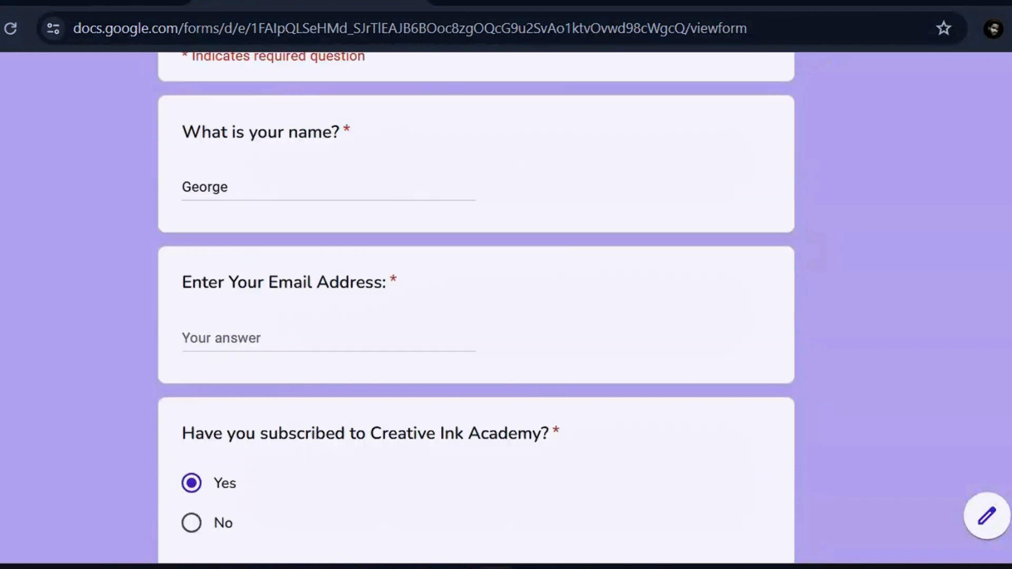
scroll(475, 309, up, 6)
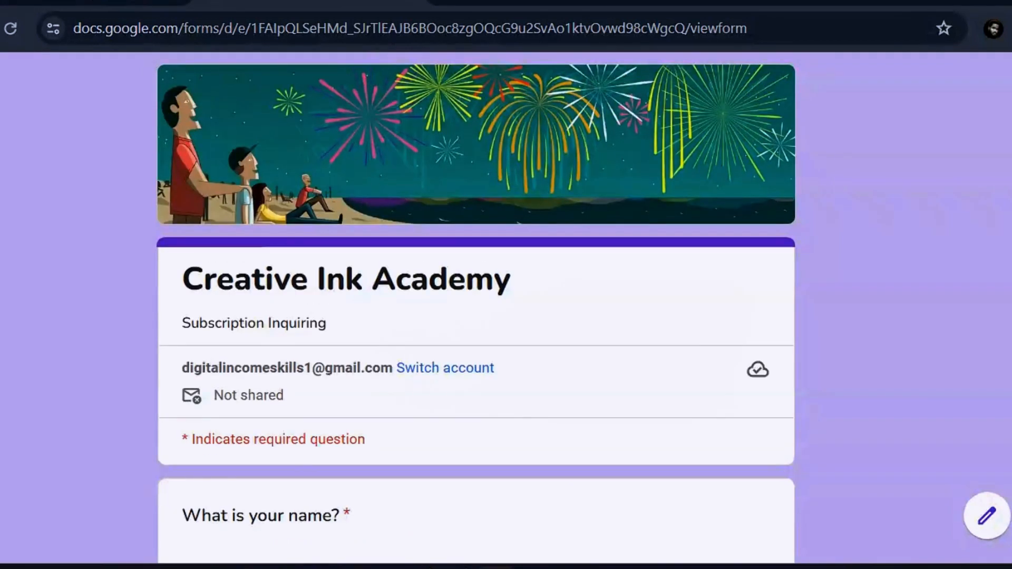
click(95, 3)
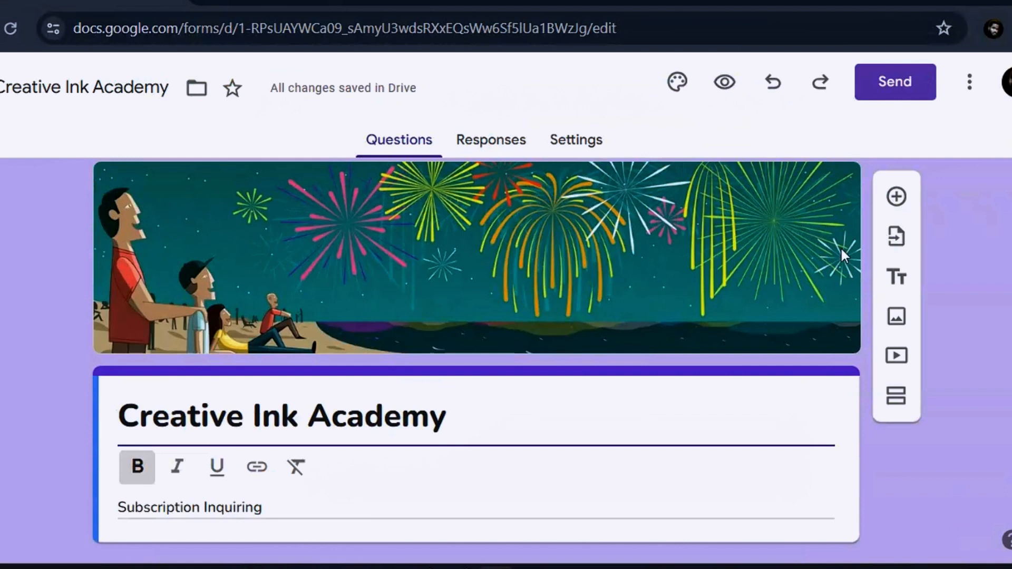
Delete the uploaded fireworks header image and open the header image chooser.
click(678, 83)
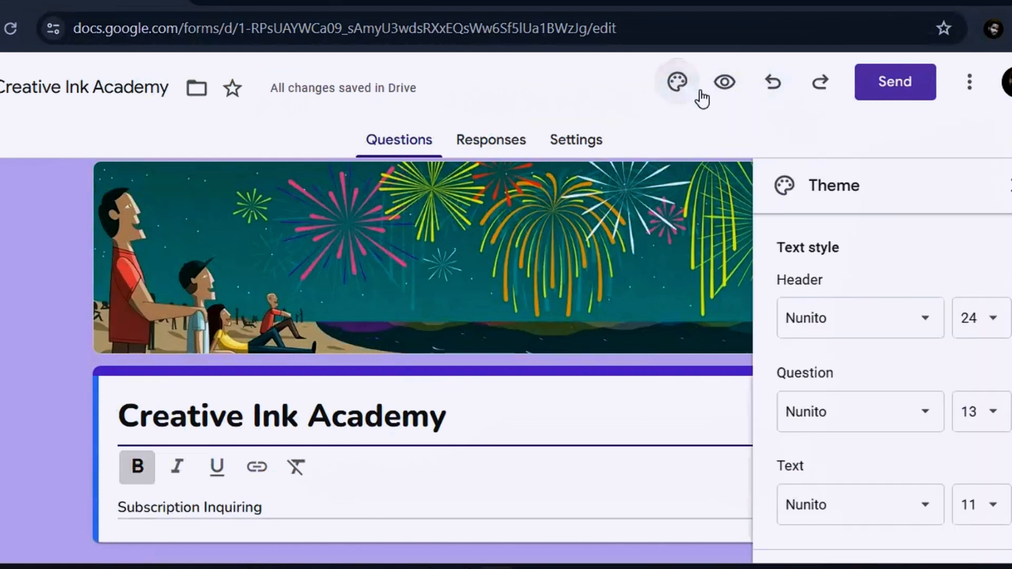
scroll(892, 393, down, 5)
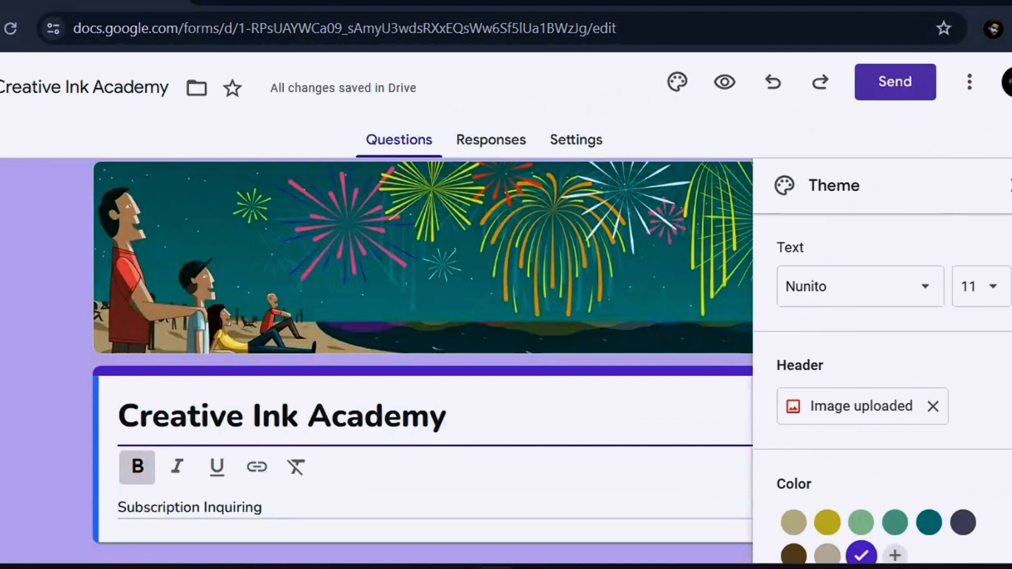
click(932, 338)
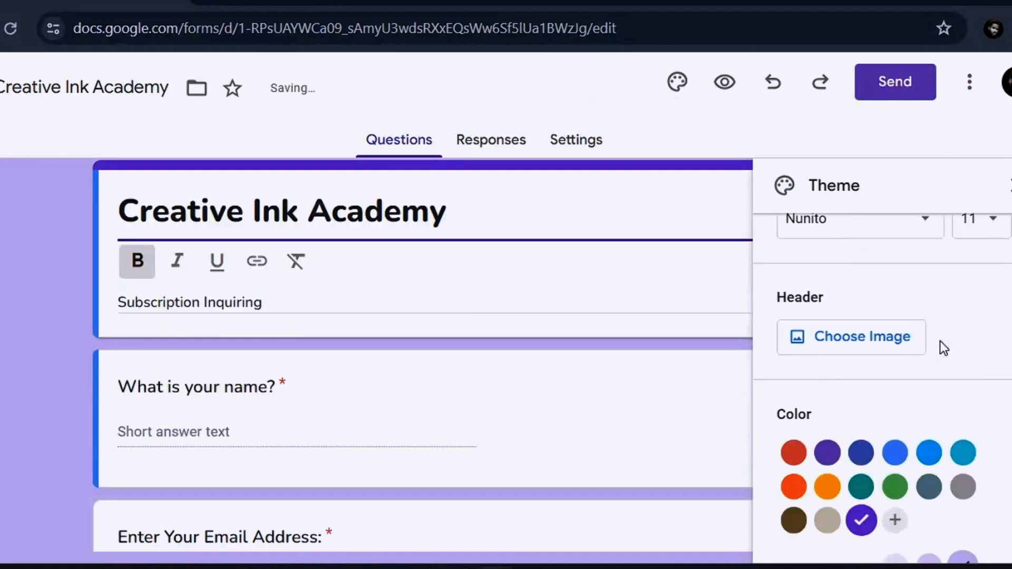
click(864, 336)
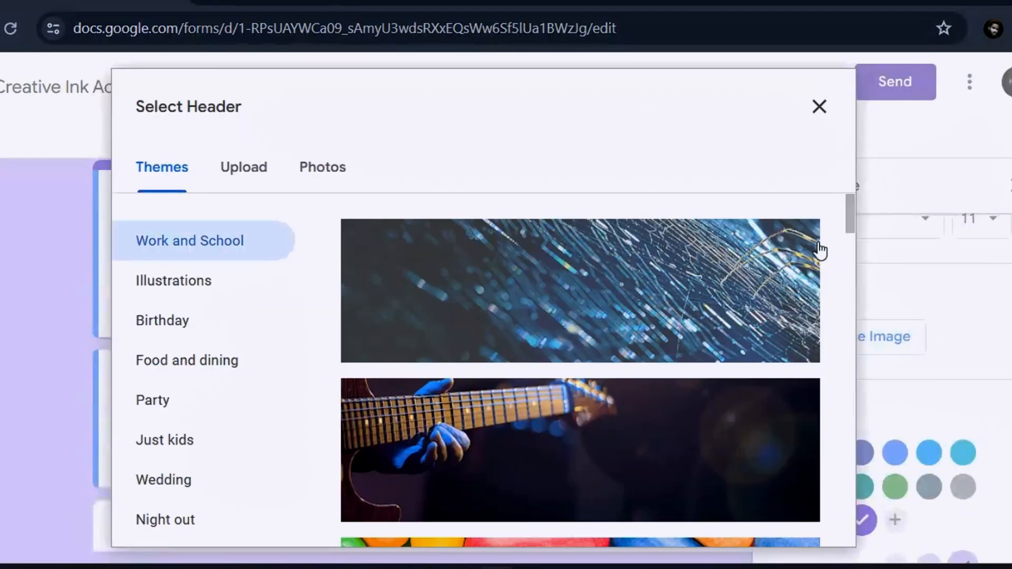
Upload the phone photo as the header, cropped to show the phone's lower part.
drag(840, 229, 848, 276)
click(243, 167)
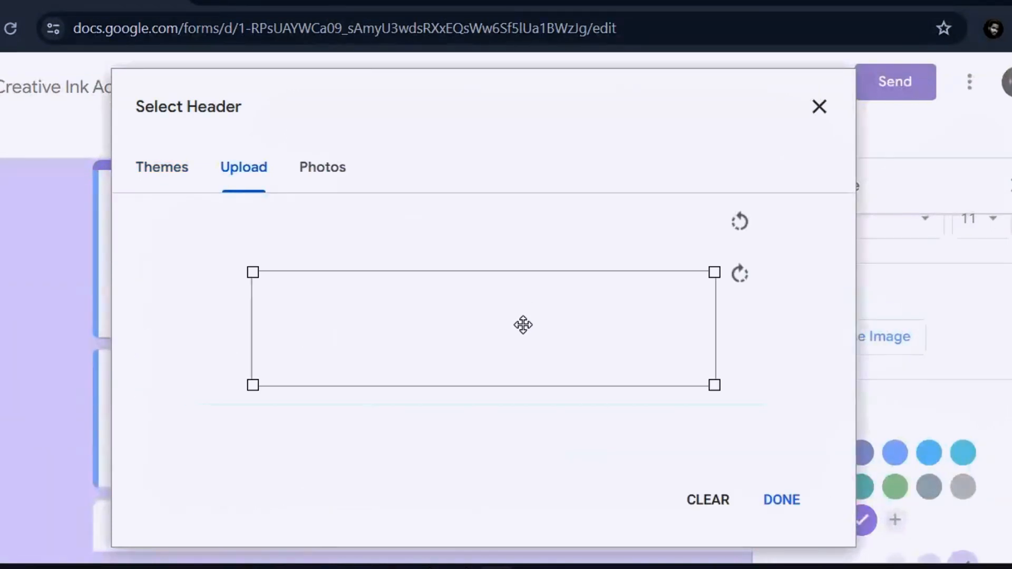
drag(556, 332, 562, 404)
click(789, 504)
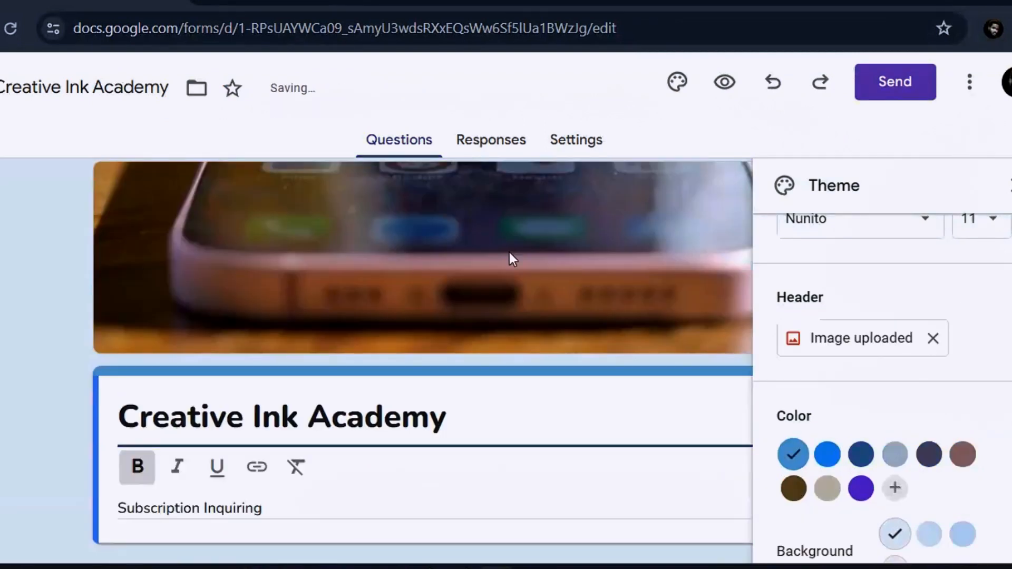
Preview Creative Ink Academy and scroll through the page with the phone header.
click(726, 82)
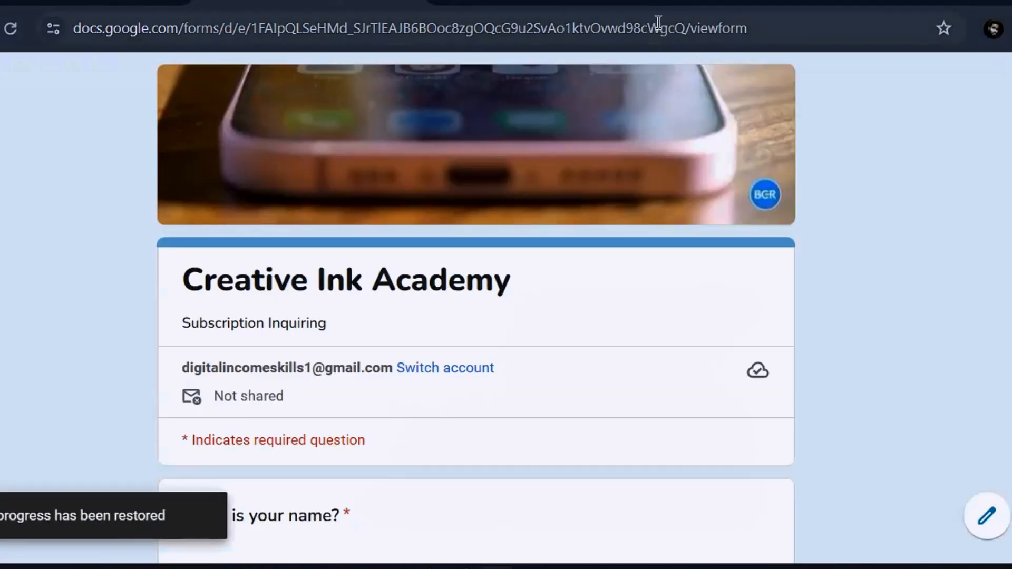
scroll(932, 137, down, 5)
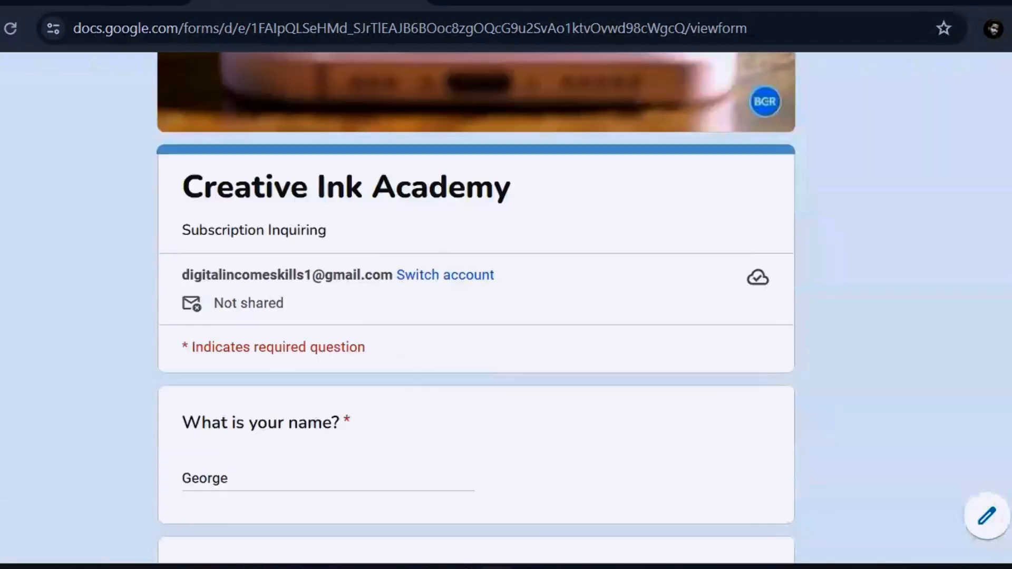
scroll(932, 137, up, 5)
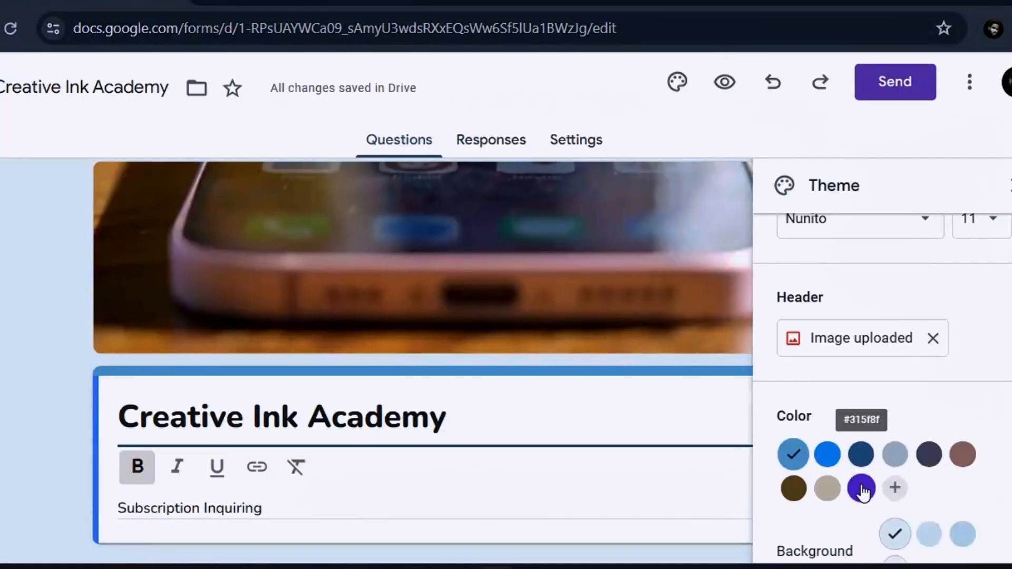
Restore the purple theme colour and darker lavender background, previewing the form after each.
click(863, 487)
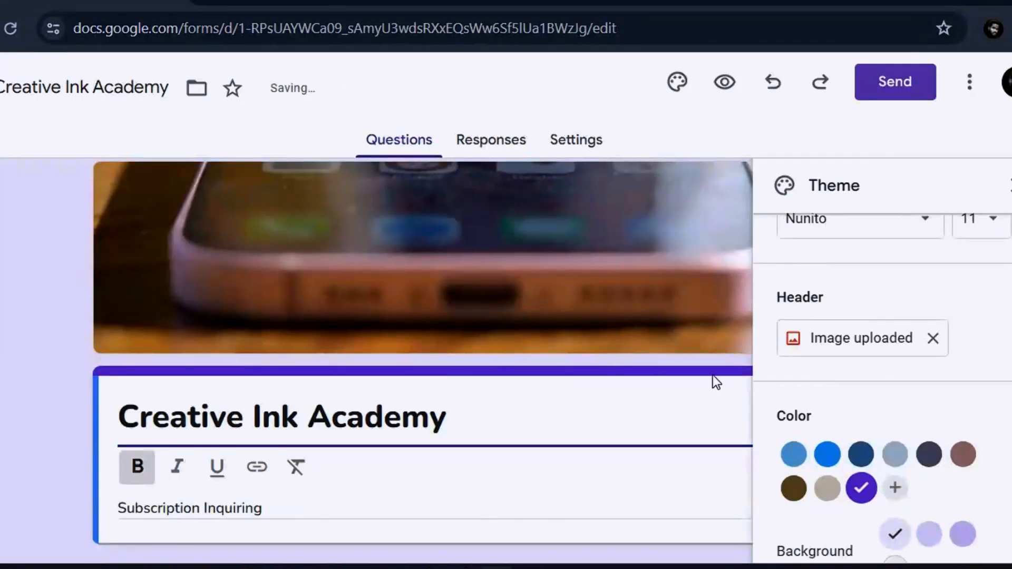
click(734, 88)
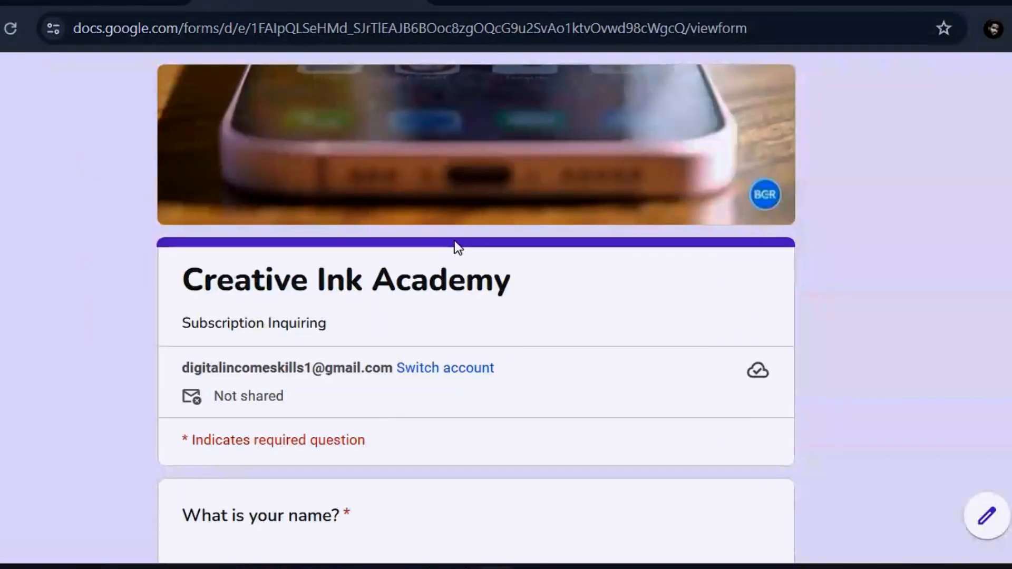
key(ctrl+w)
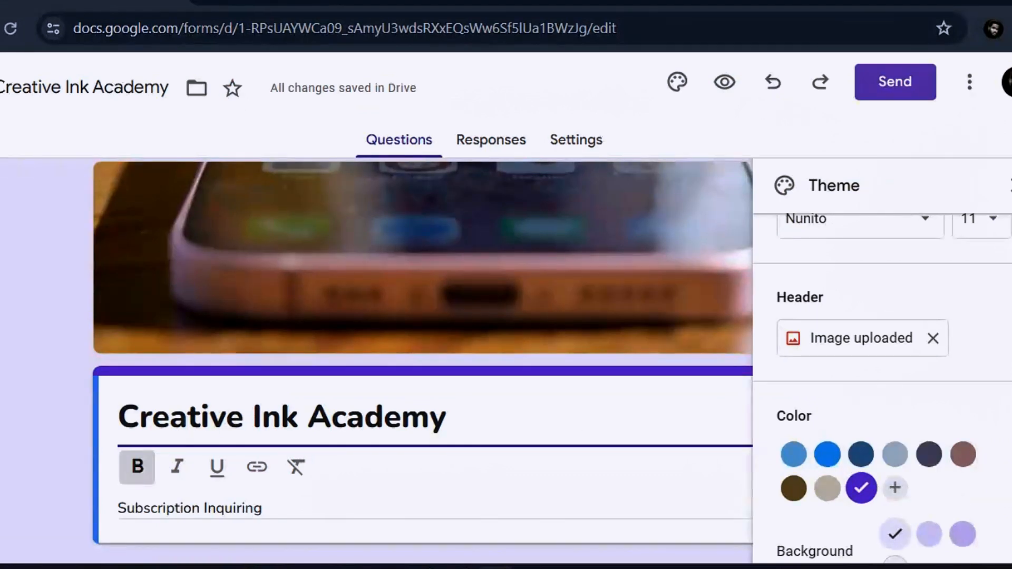
scroll(882, 390, down, 1)
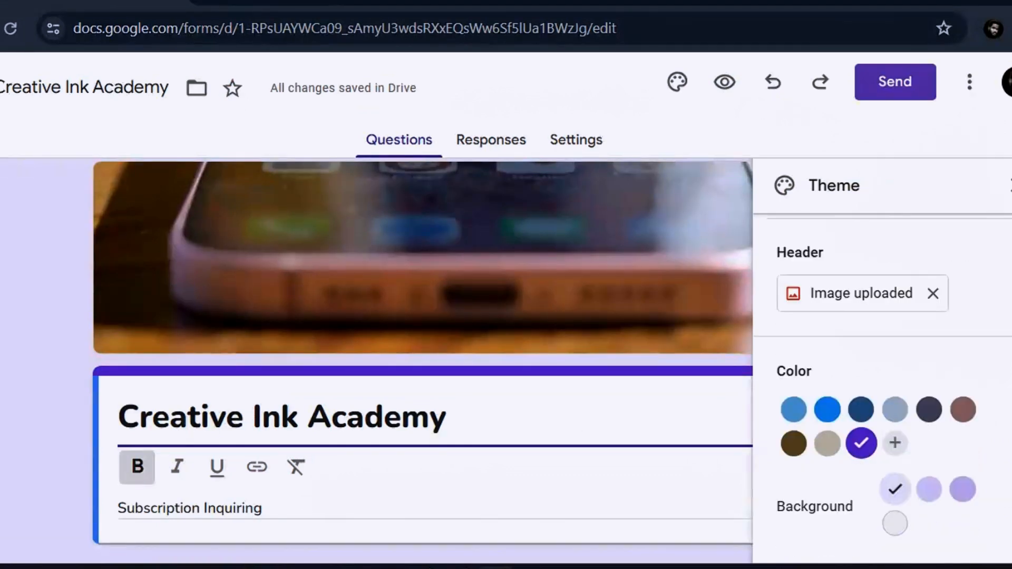
click(965, 501)
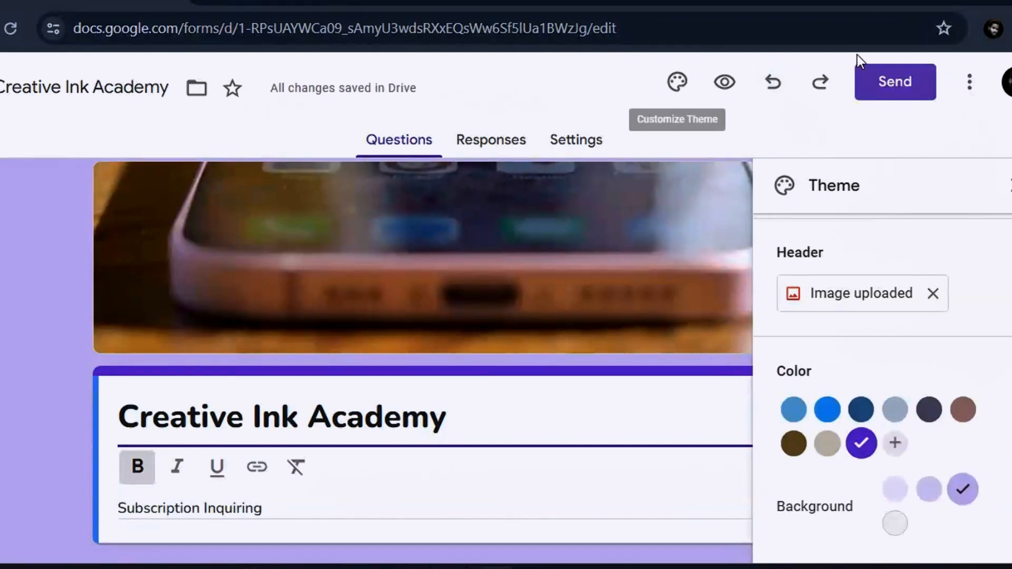
click(716, 79)
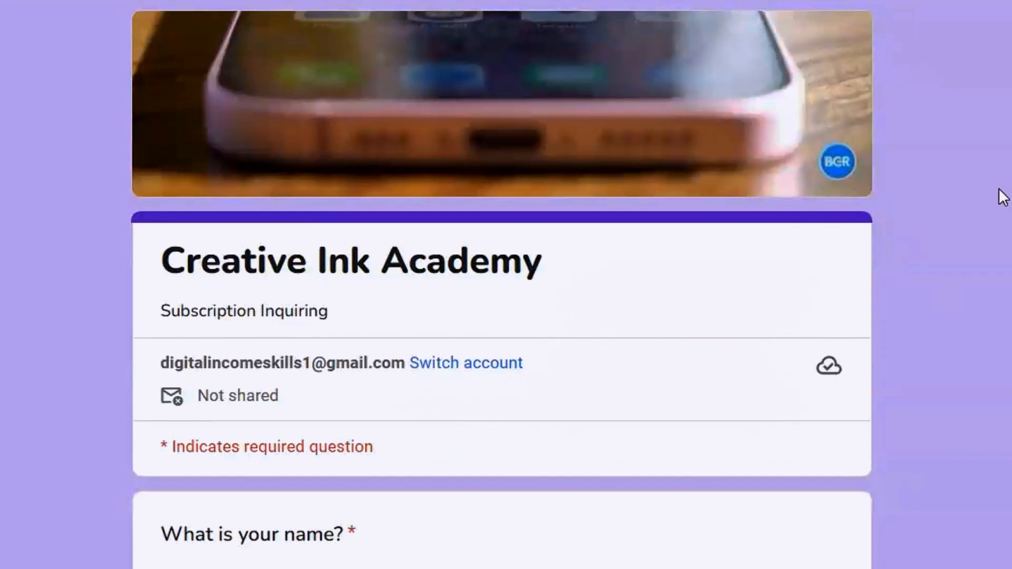
Scroll up and down through the respondent preview of the purple-themed form.
scroll(501, 284, down, 8)
scroll(501, 284, up, 8)
scroll(506, 285, down, 10)
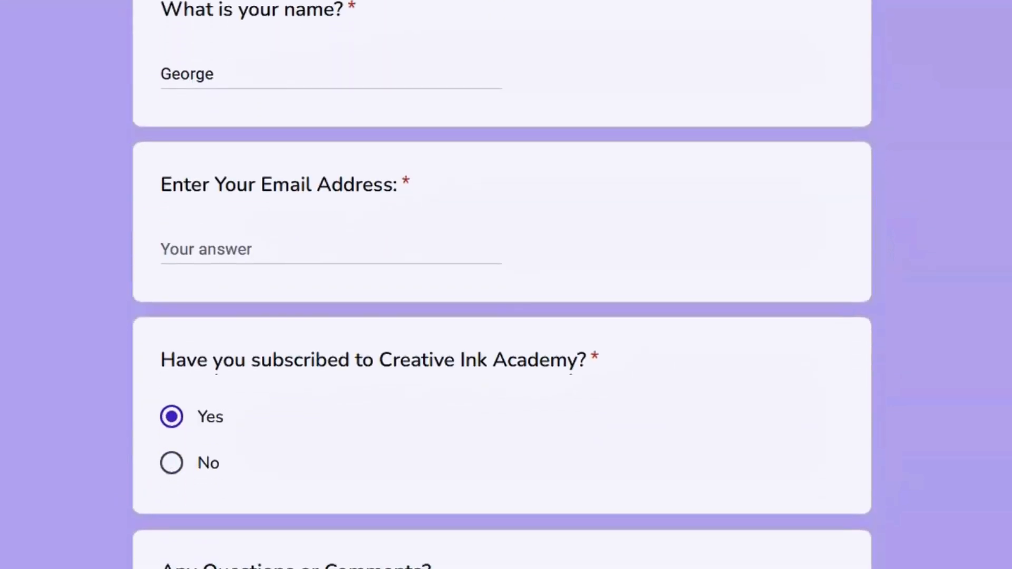
scroll(501, 285, up, 8)
scroll(501, 285, down, 8)
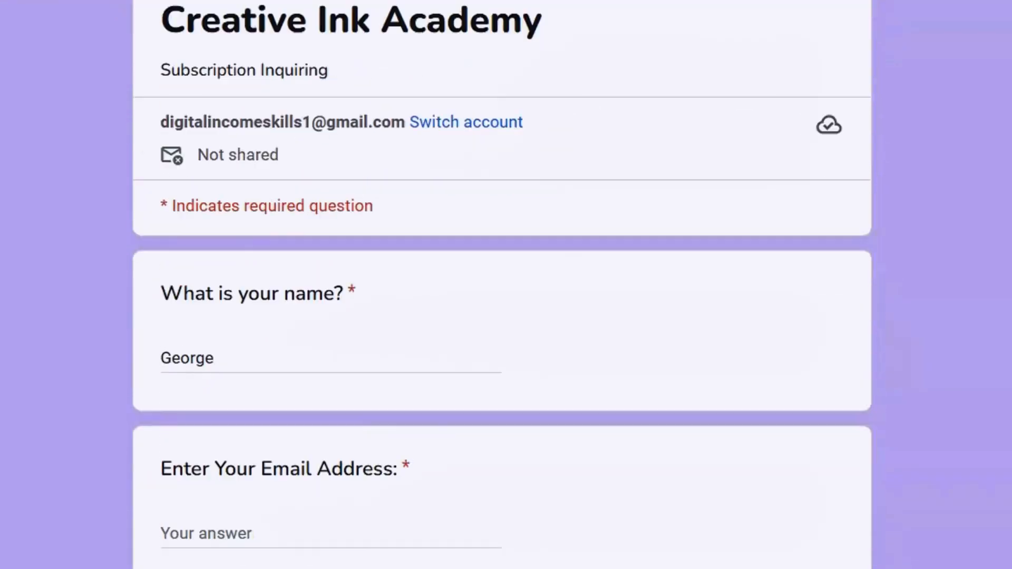
scroll(501, 285, up, 10)
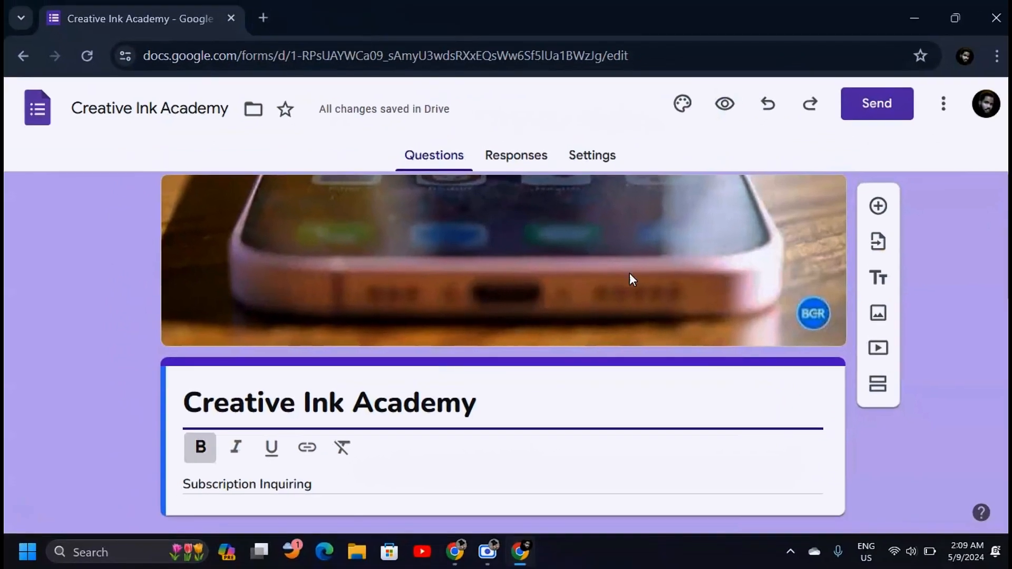
click(875, 110)
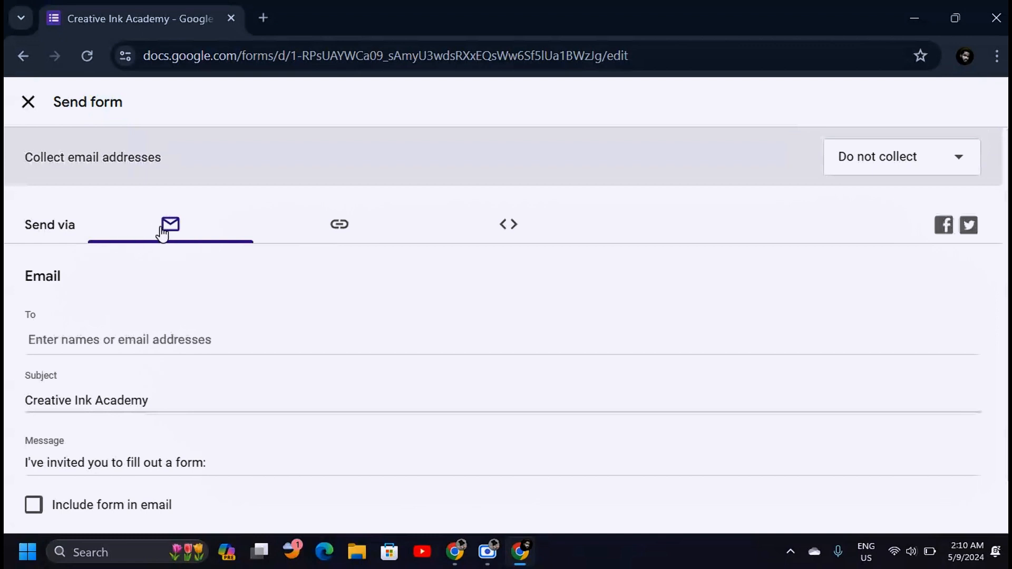
click(132, 340)
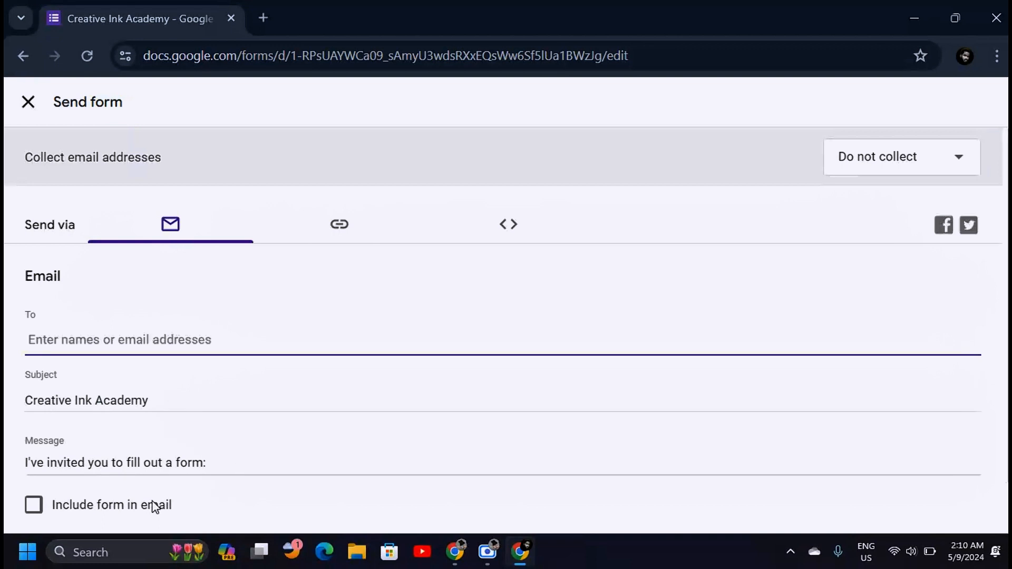
mouse_move(1006, 380)
mouse_down()
mouse_move(1006, 430)
mouse_move(1005, 380)
mouse_up()
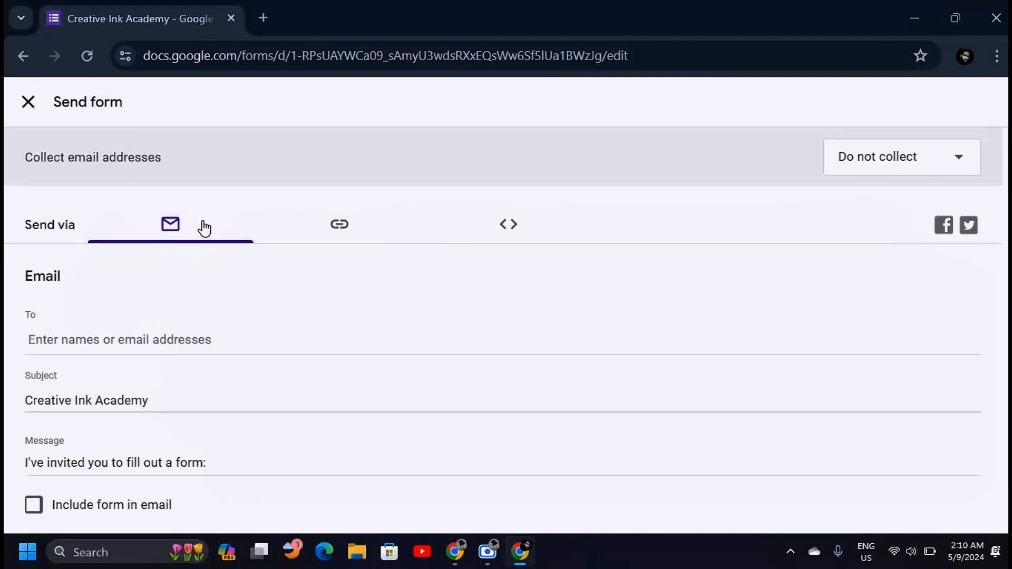
Select the form's share link, tick Shorten URL, then show the Embed HTML code.
click(342, 230)
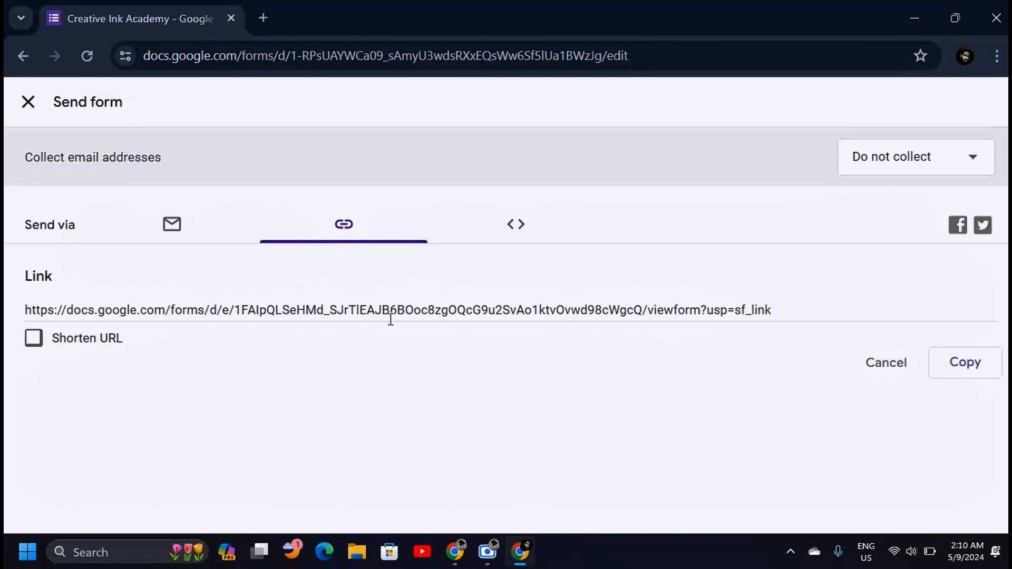
click(571, 320)
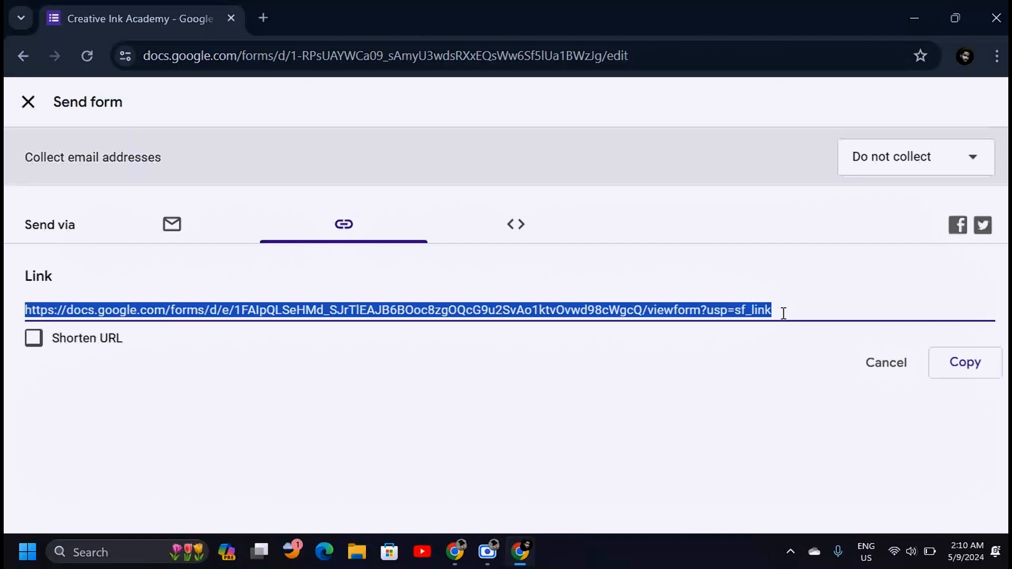
click(400, 296)
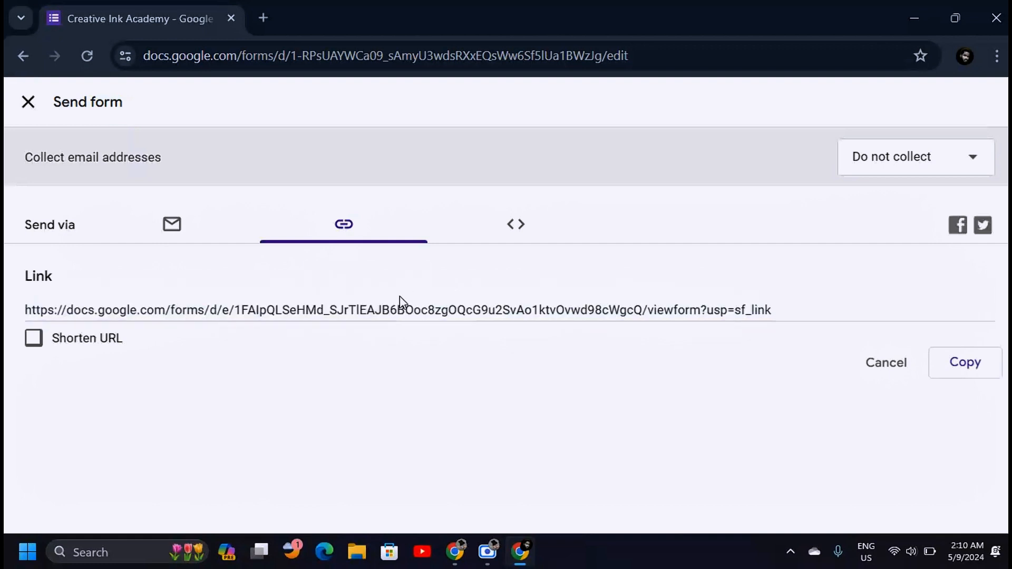
click(727, 306)
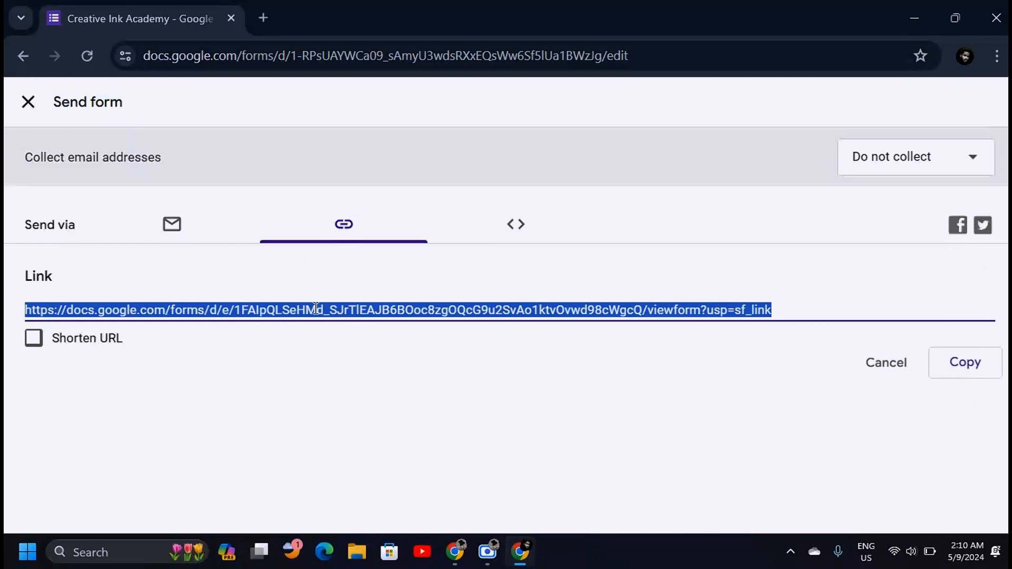
click(33, 339)
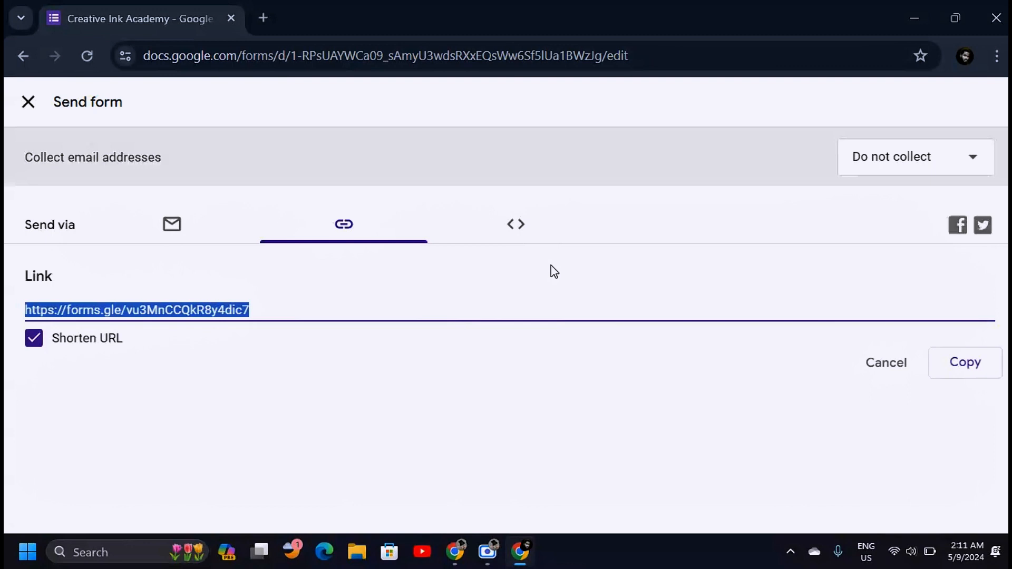
click(521, 232)
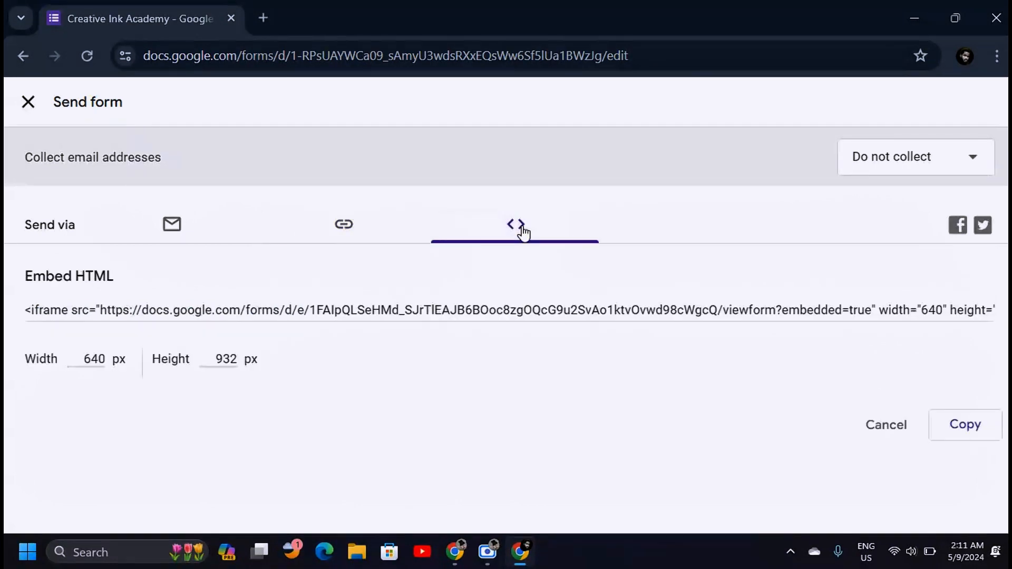
Copy the Creative Ink Academy embed iframe code to the clipboard and close the dialog.
click(101, 283)
click(27, 305)
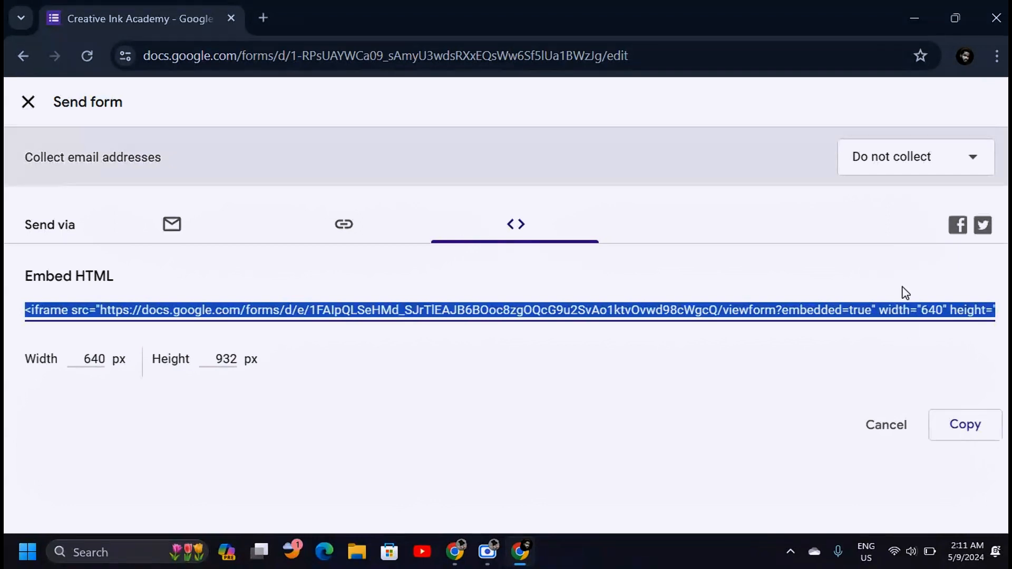
click(968, 433)
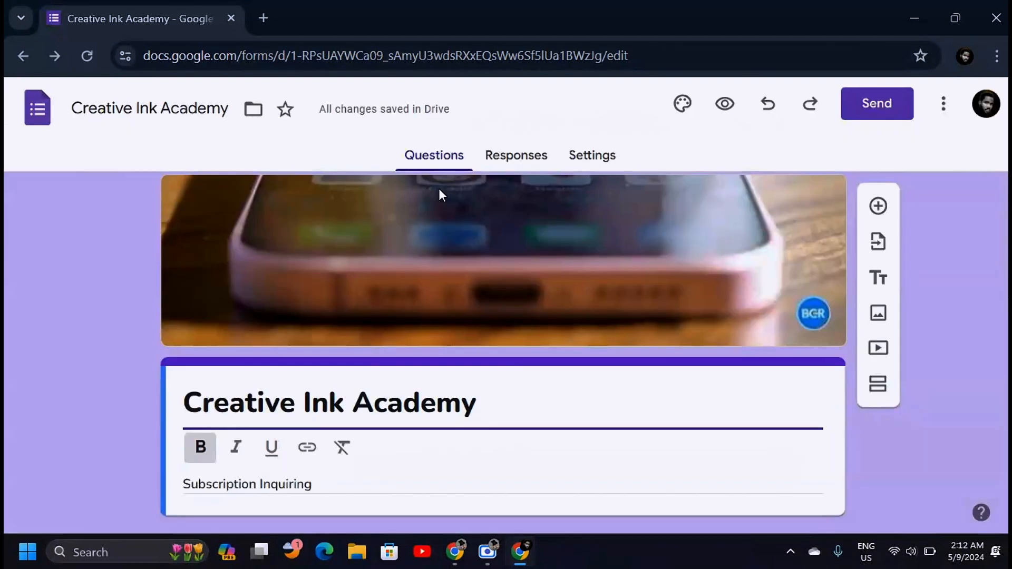
Reopen the Send form dialog's Link tab and select the form's full, unshortened URL.
mouse_move(352, 117)
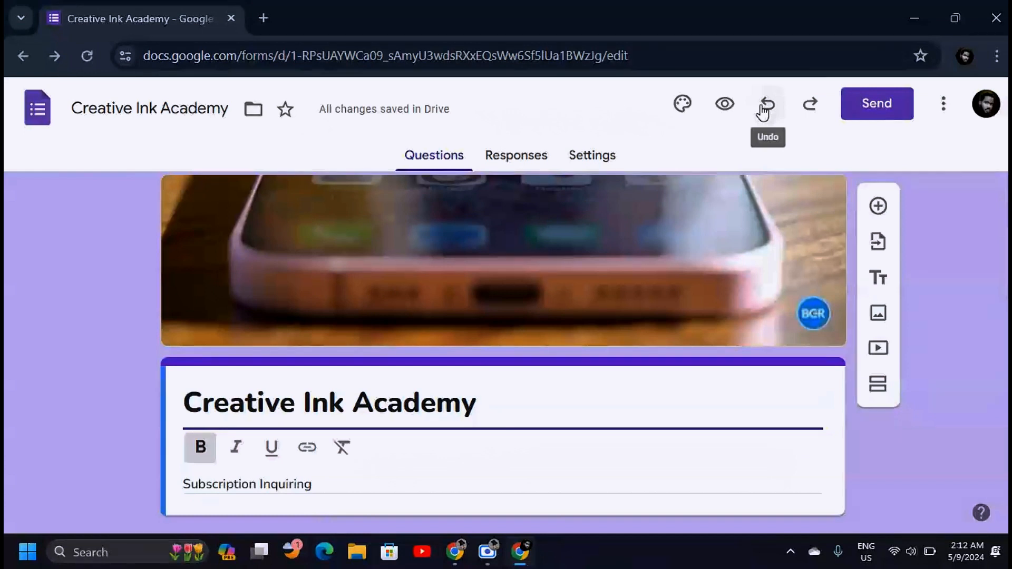
click(943, 111)
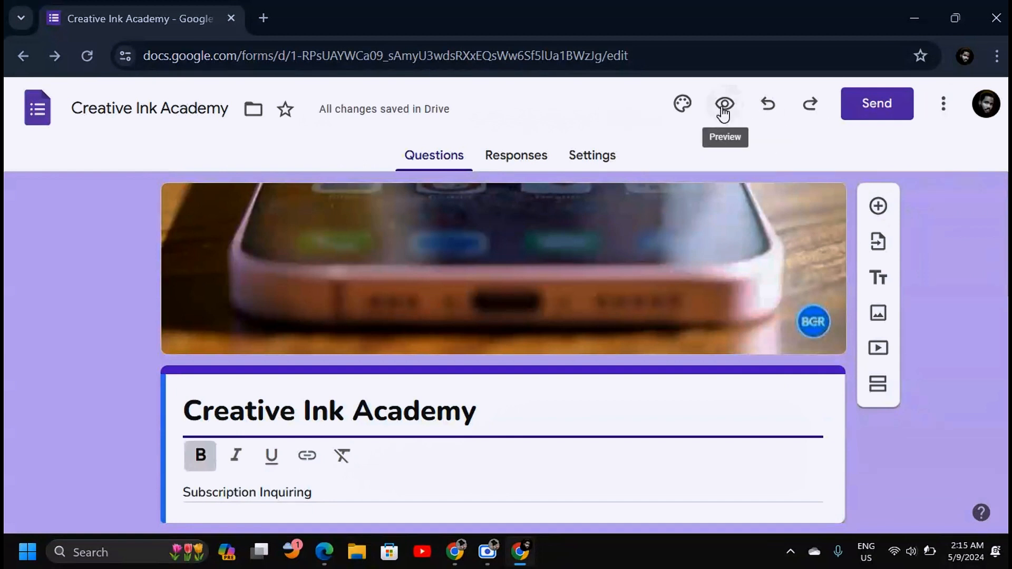
click(875, 109)
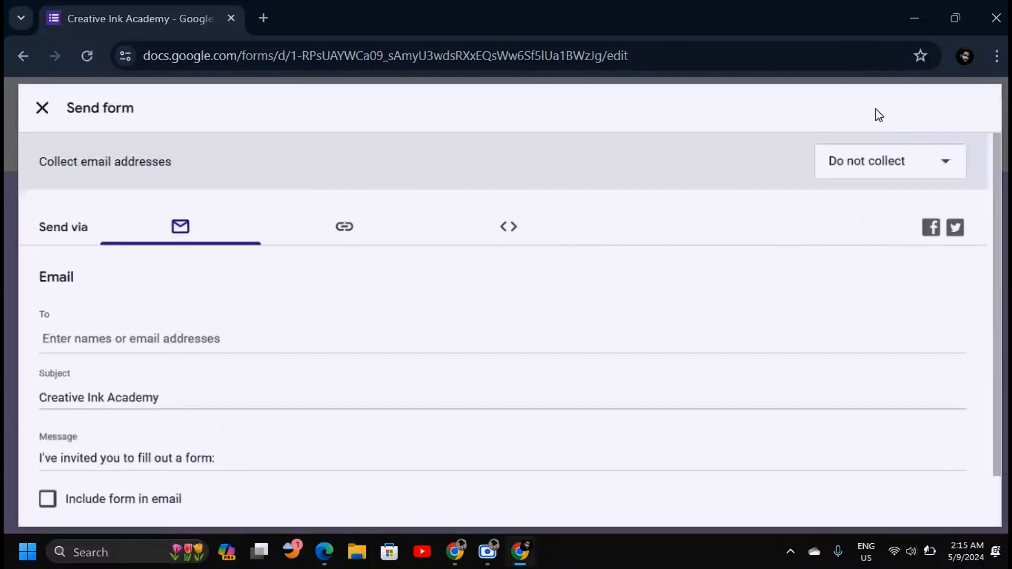
click(339, 226)
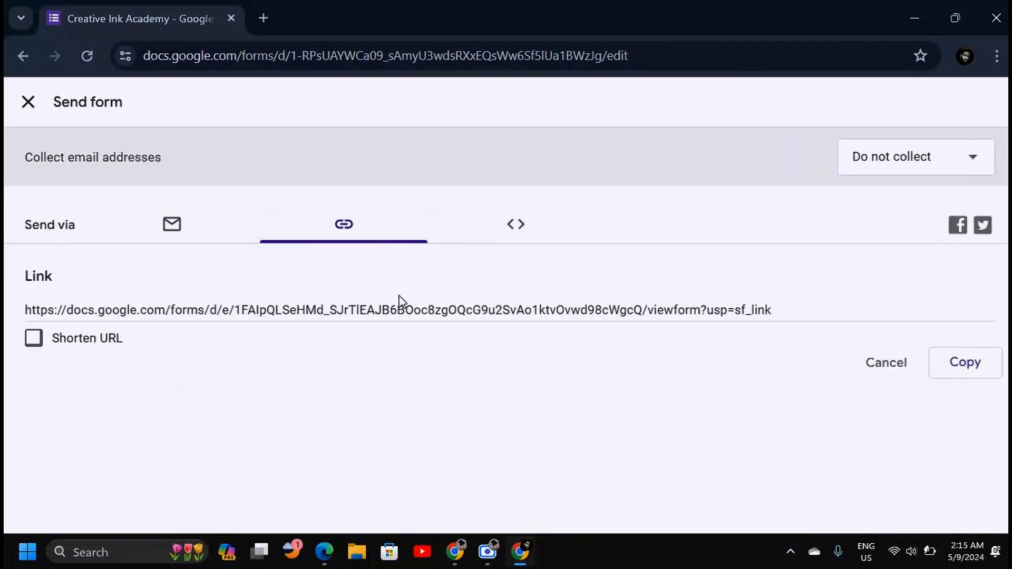
click(430, 299)
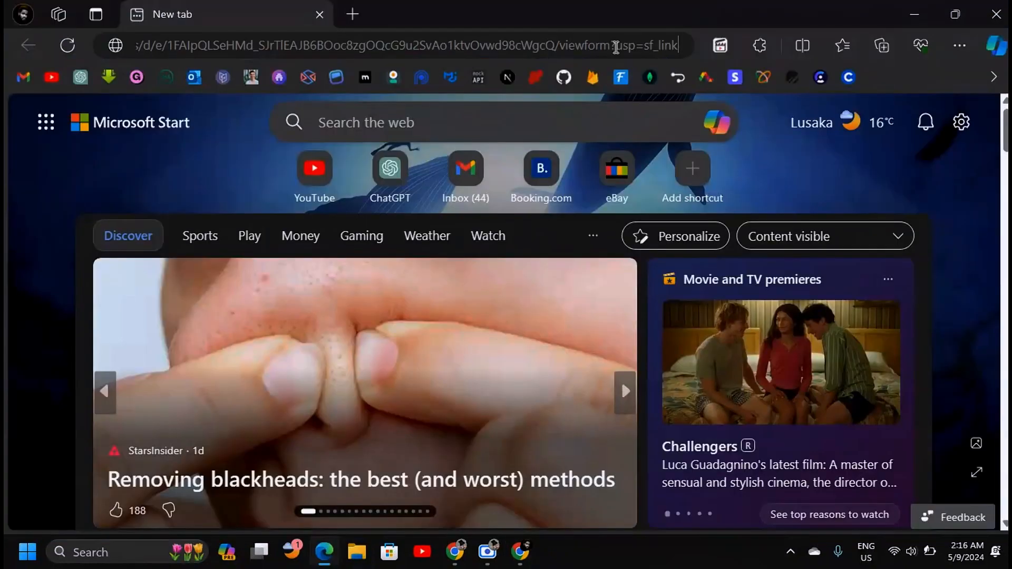
Load the pasted form link, correct the misspelling to 'beginner', and submit the test response.
key(Return)
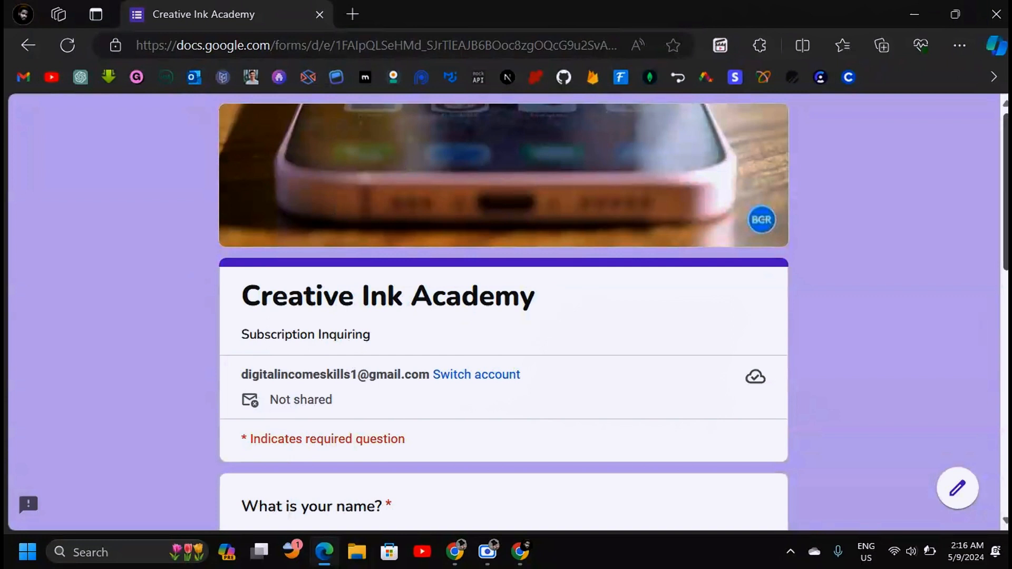
scroll(1005, 223, down, 4)
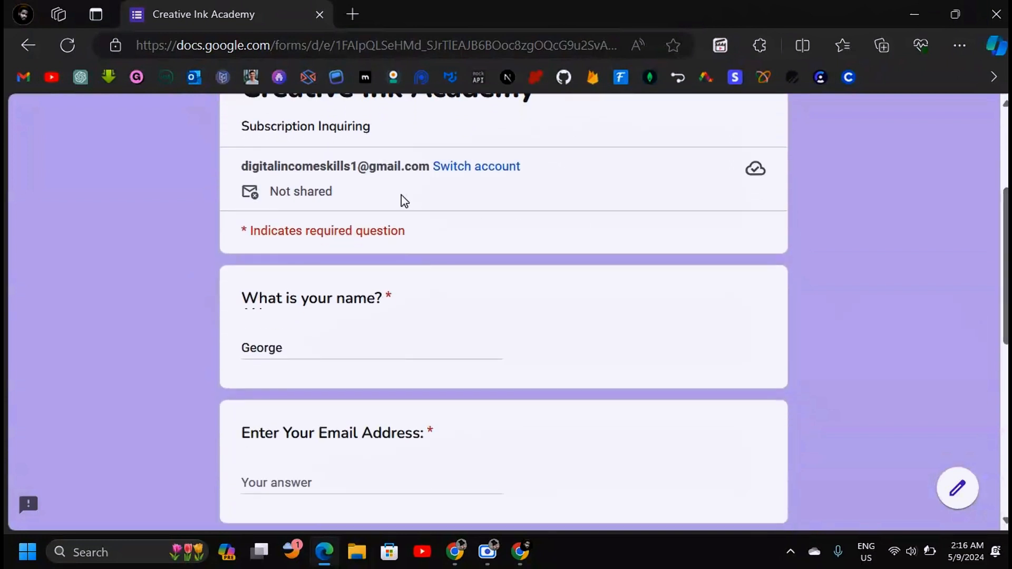
right_click(502, 415)
click(558, 209)
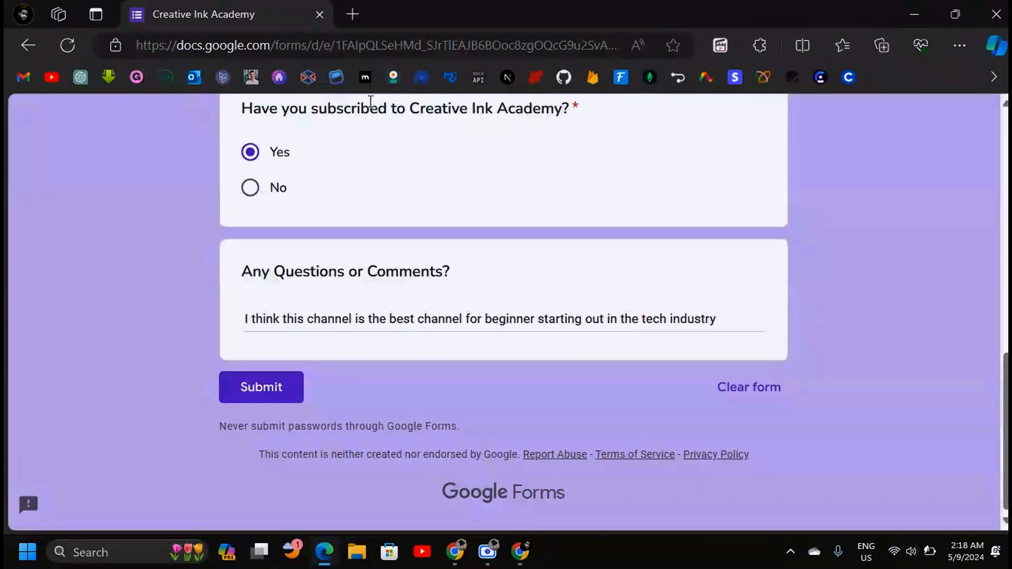
click(258, 392)
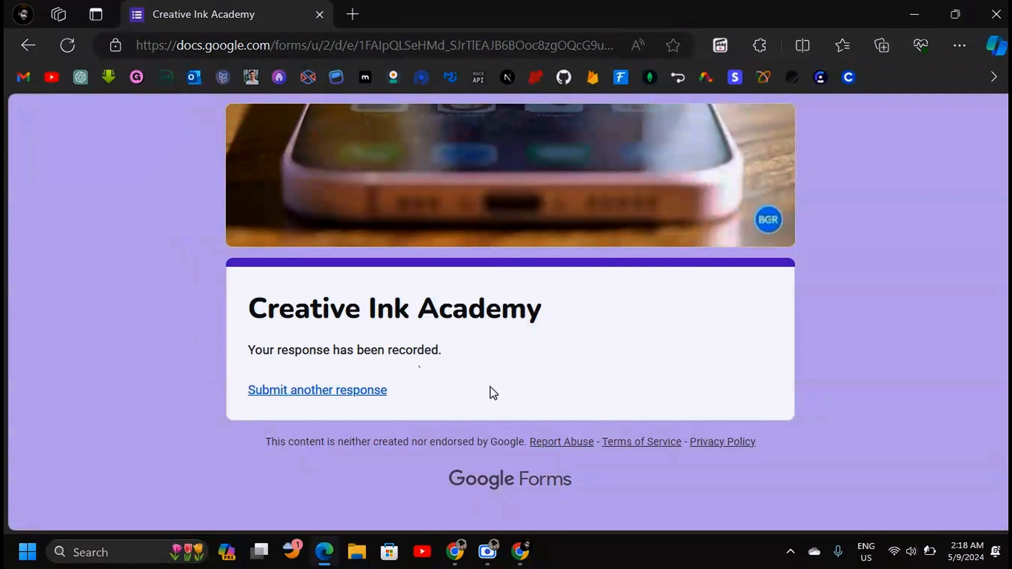
Back in the editor, close sharing and browse the Responses summary showing 1 response.
click(519, 551)
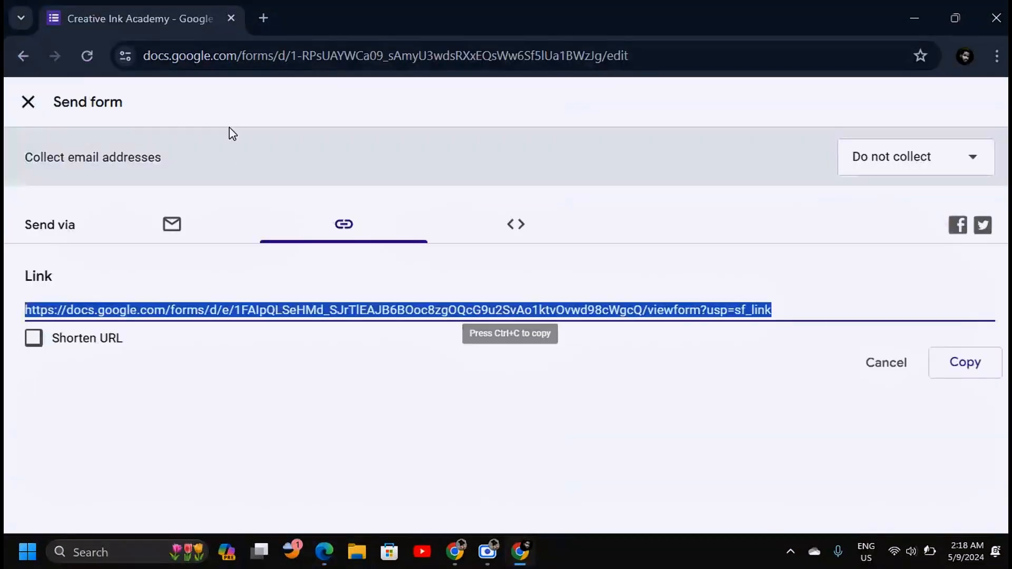
click(27, 103)
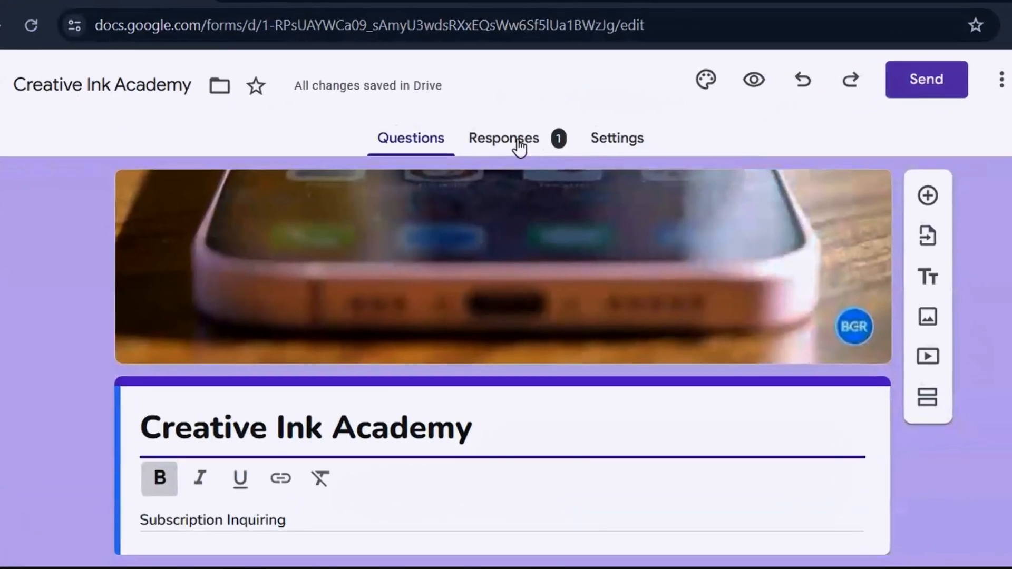
click(528, 133)
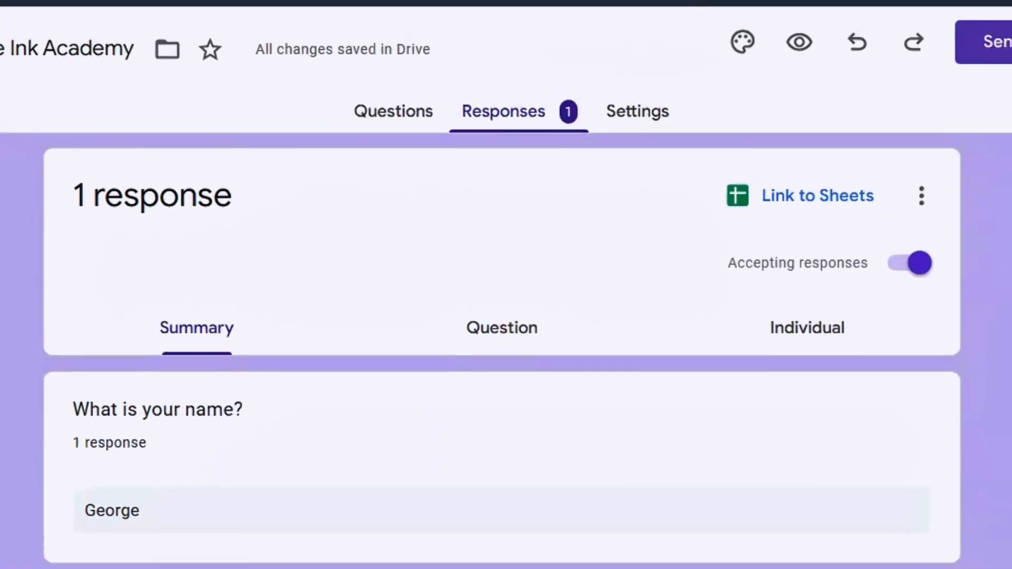
scroll(506, 369, down, 2)
scroll(506, 369, down, 3)
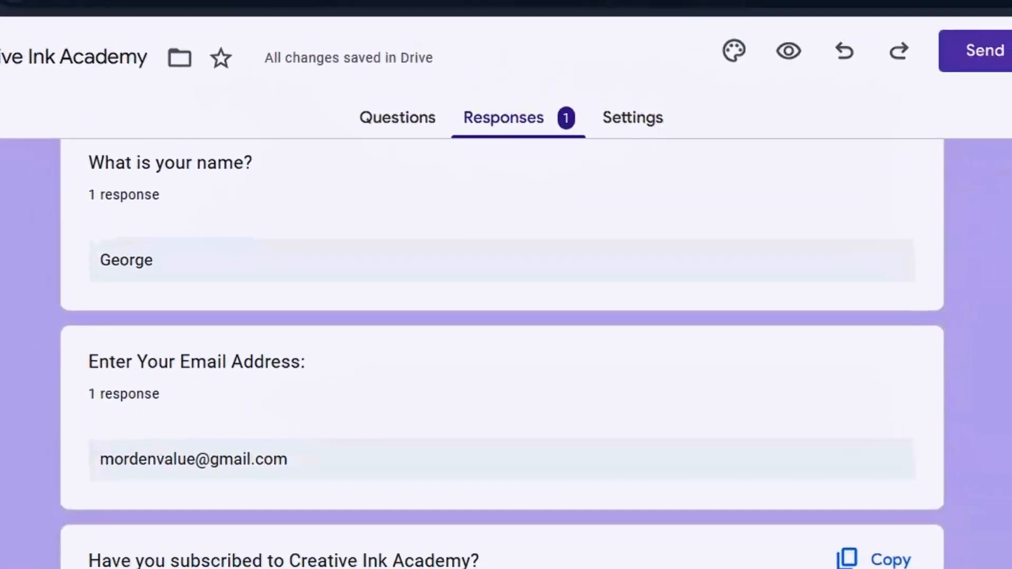
scroll(90, 264, up, 5)
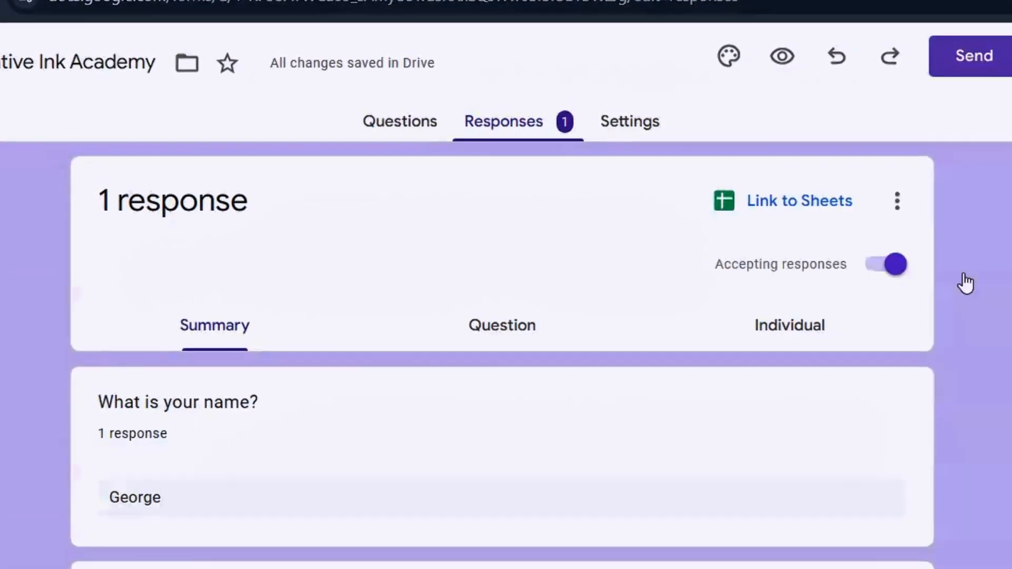
scroll(531, 124, down, 5)
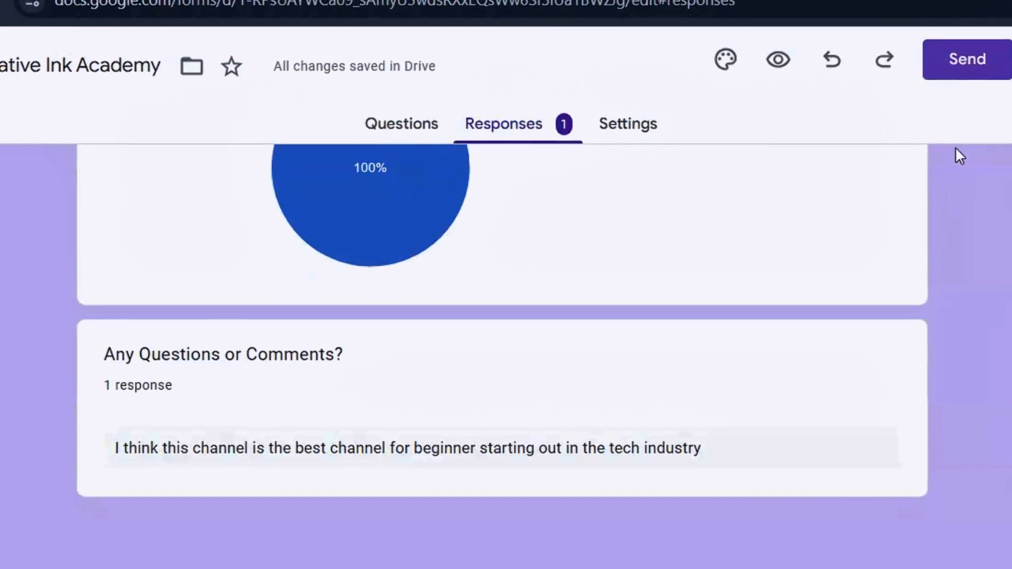
scroll(955, 156, up, 10)
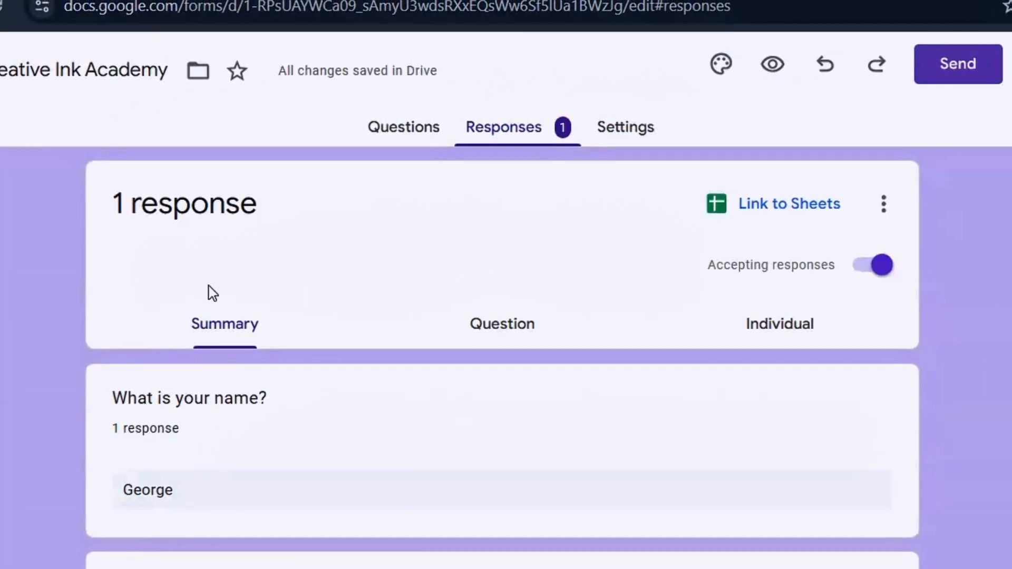
scroll(501, 358, down, 6)
scroll(501, 358, up, 6)
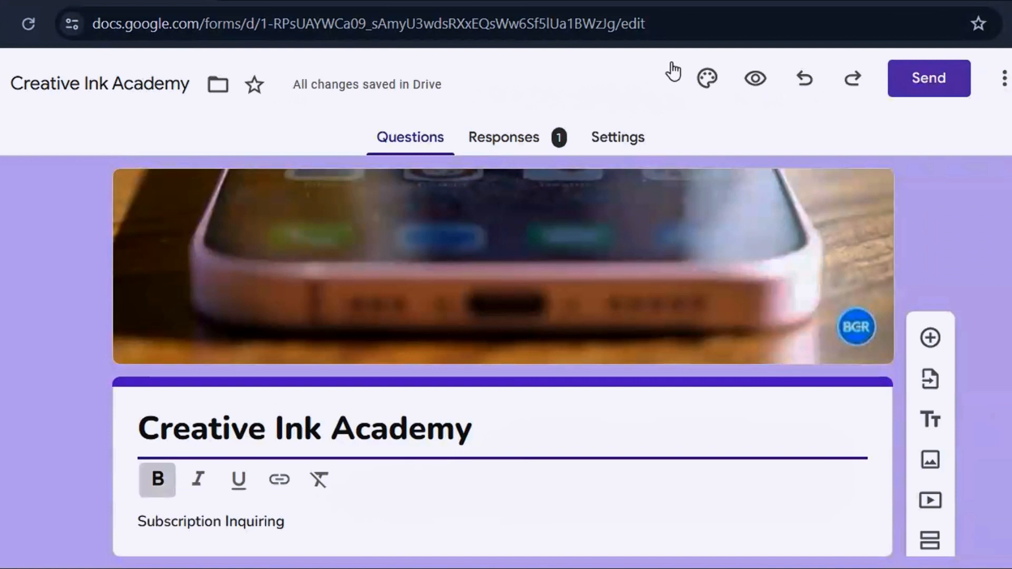
click(506, 136)
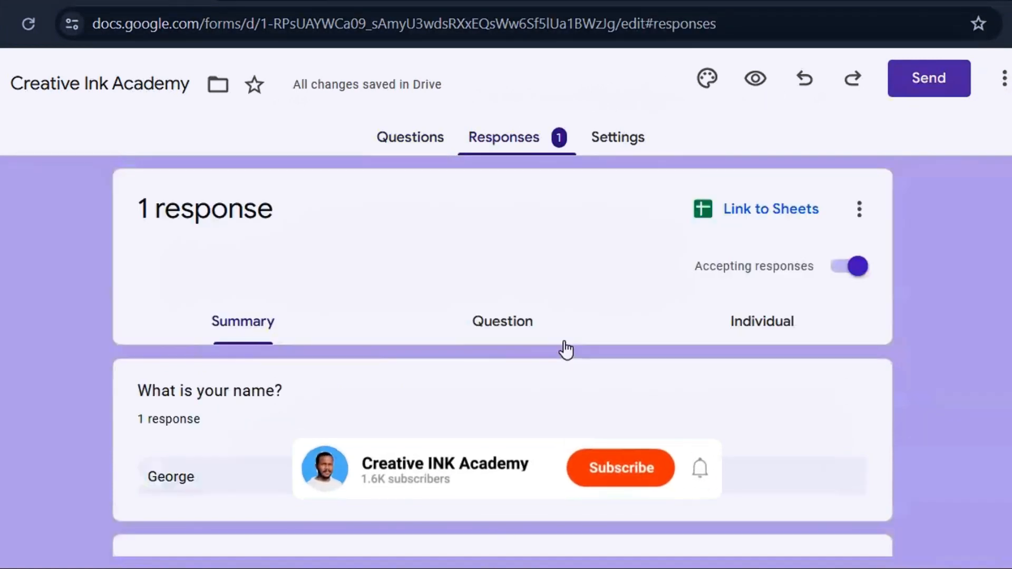